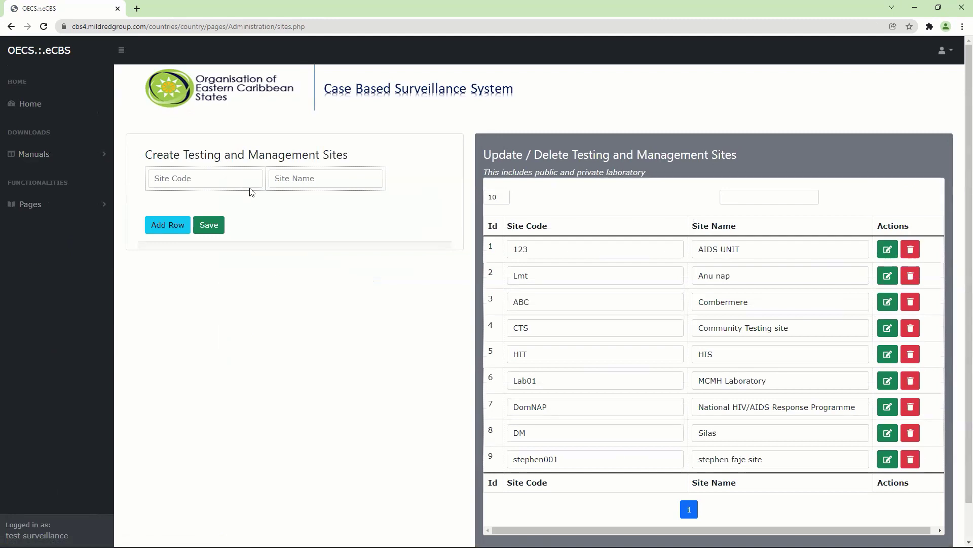
# Step: Open the Ethnicities list under Pages > Configuration
pyautogui.click(50, 207)
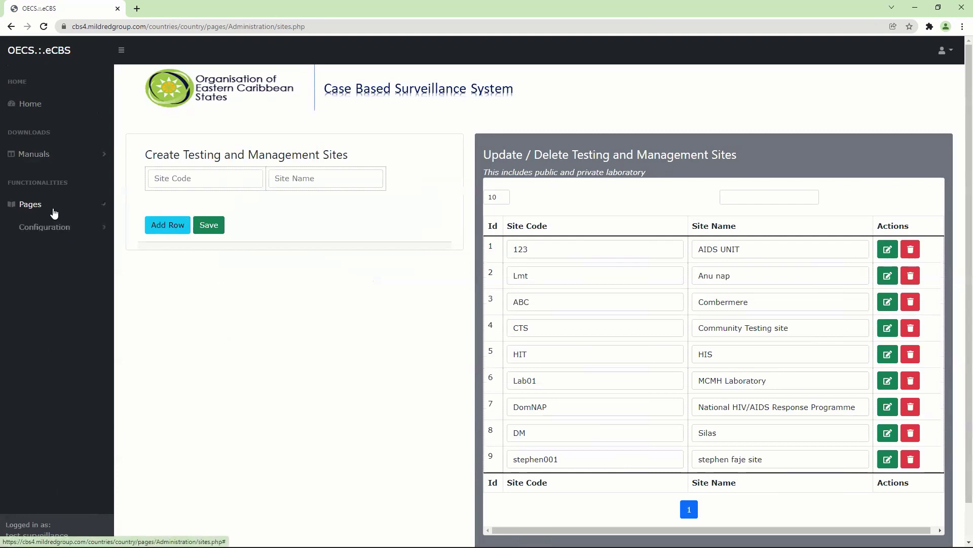
pyautogui.click(48, 233)
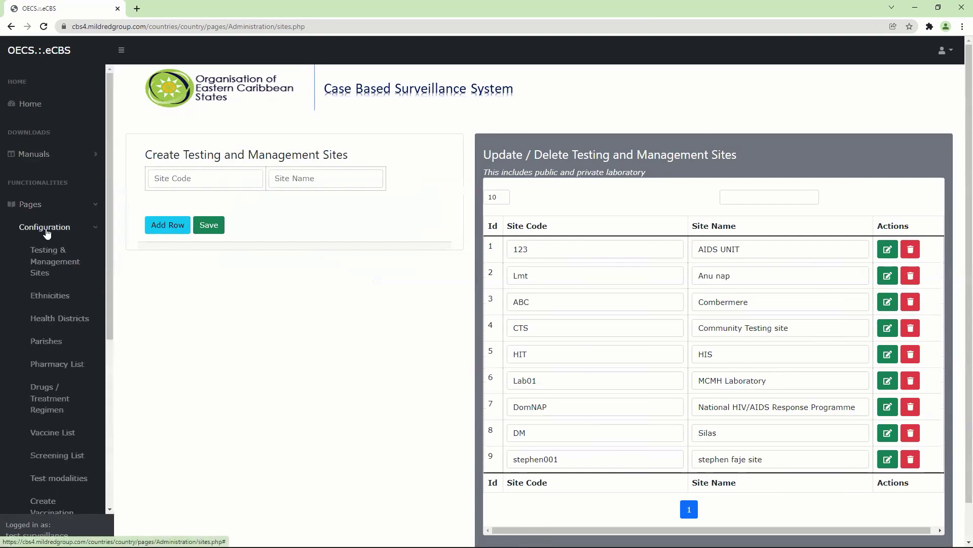
pyautogui.click(49, 296)
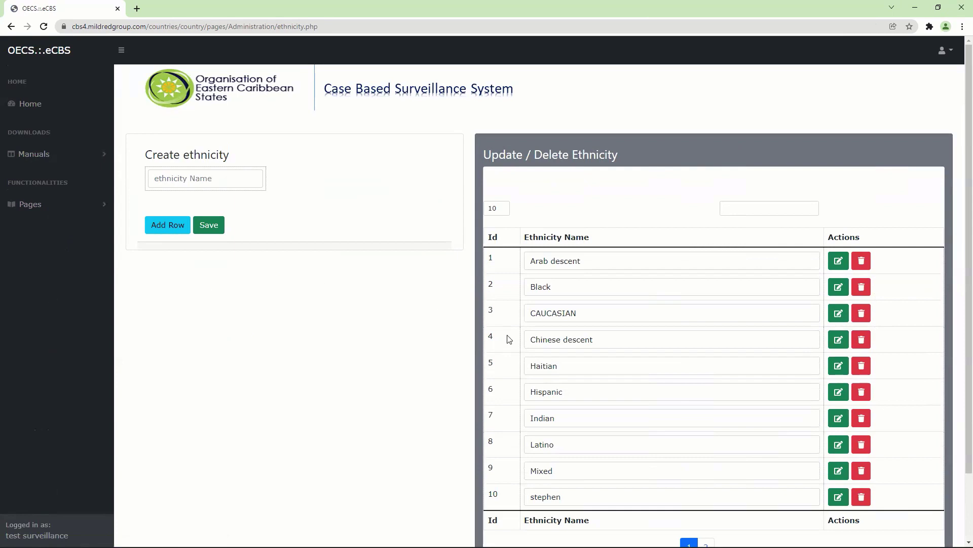
# Step: Open the Health Districts configuration page
pyautogui.click(46, 209)
pyautogui.click(43, 226)
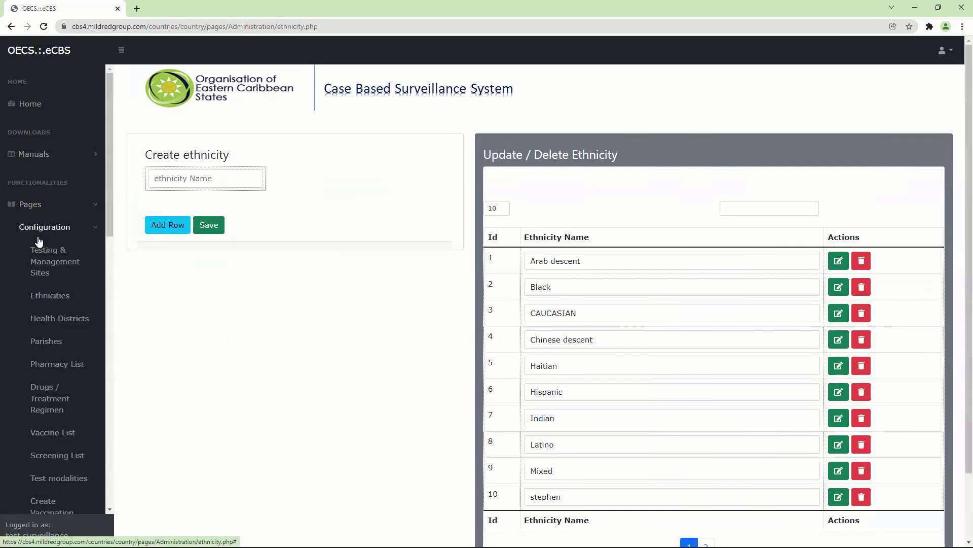
pyautogui.click(54, 318)
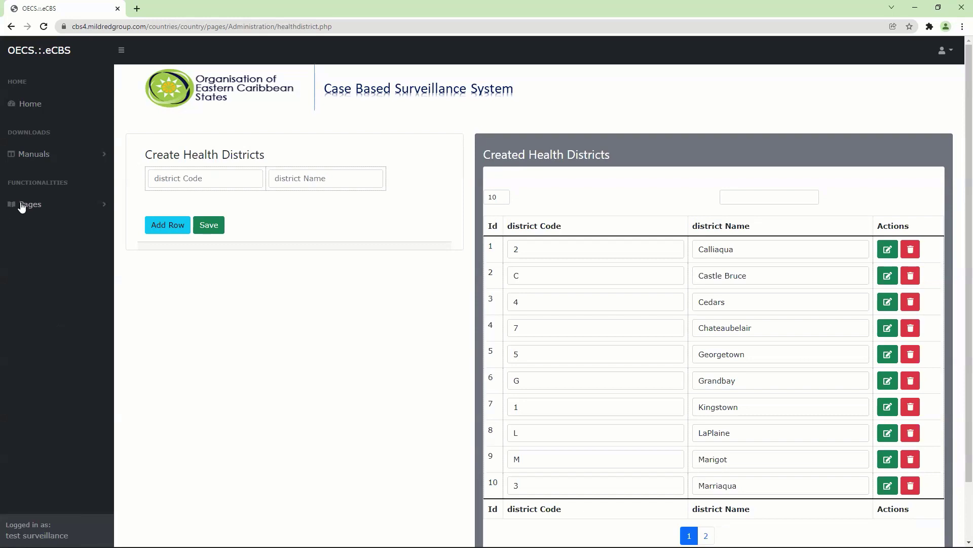
# Step: Open the Parishes list under Pages > Configuration
pyautogui.click(28, 204)
pyautogui.click(35, 229)
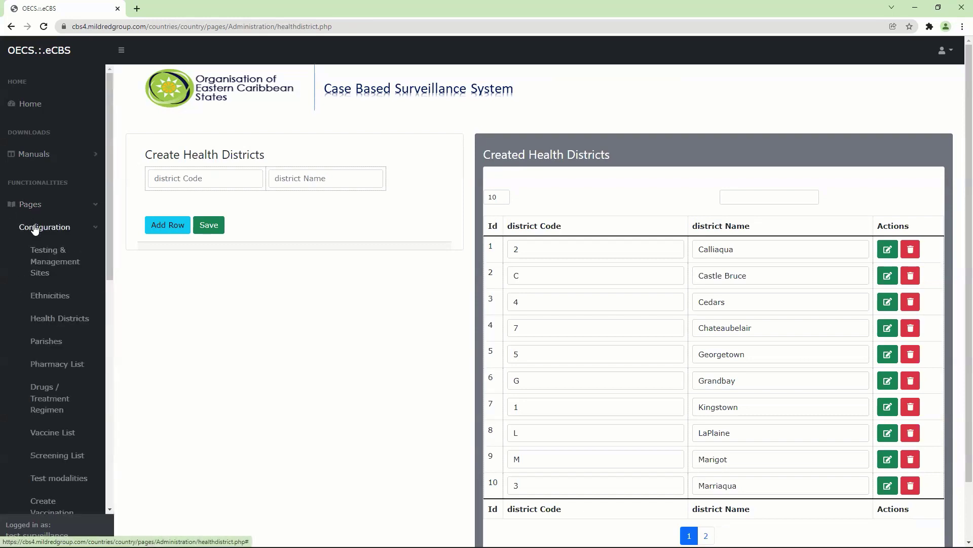
pyautogui.click(46, 342)
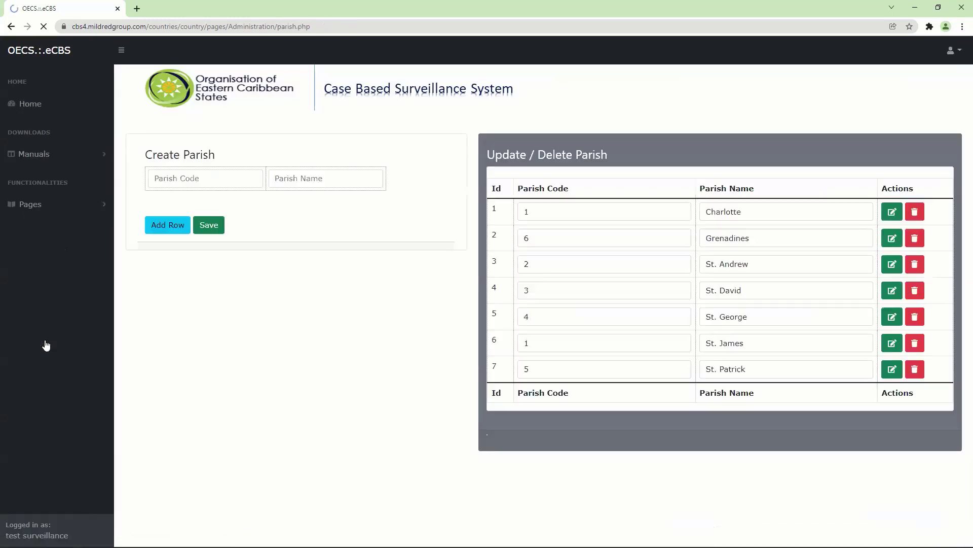
# Step: Open the Pharmacy List configuration page
pyautogui.click(68, 203)
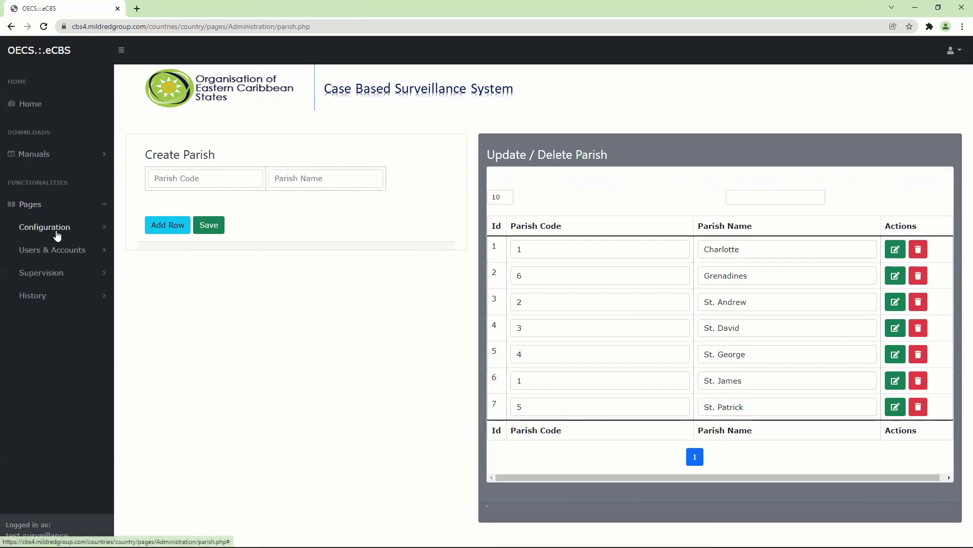
pyautogui.click(56, 229)
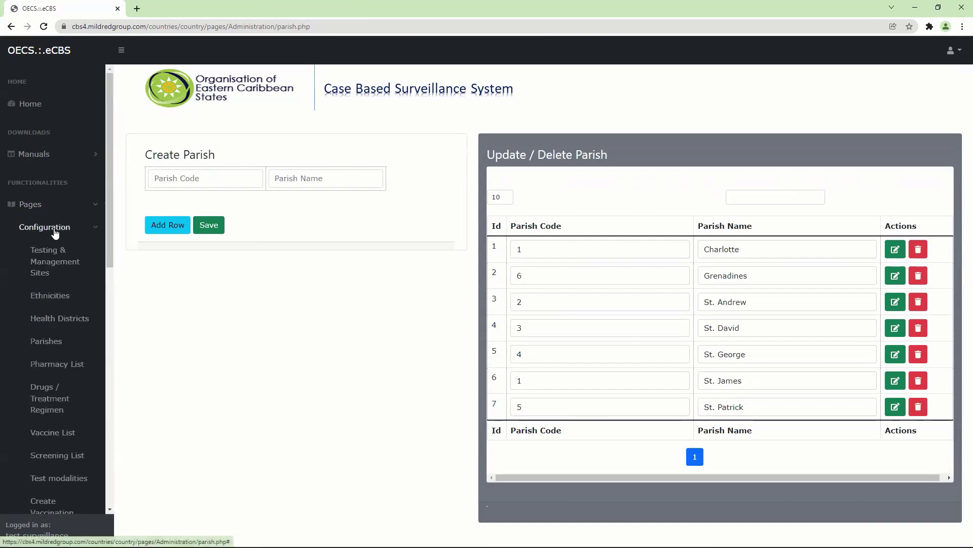
pyautogui.click(60, 366)
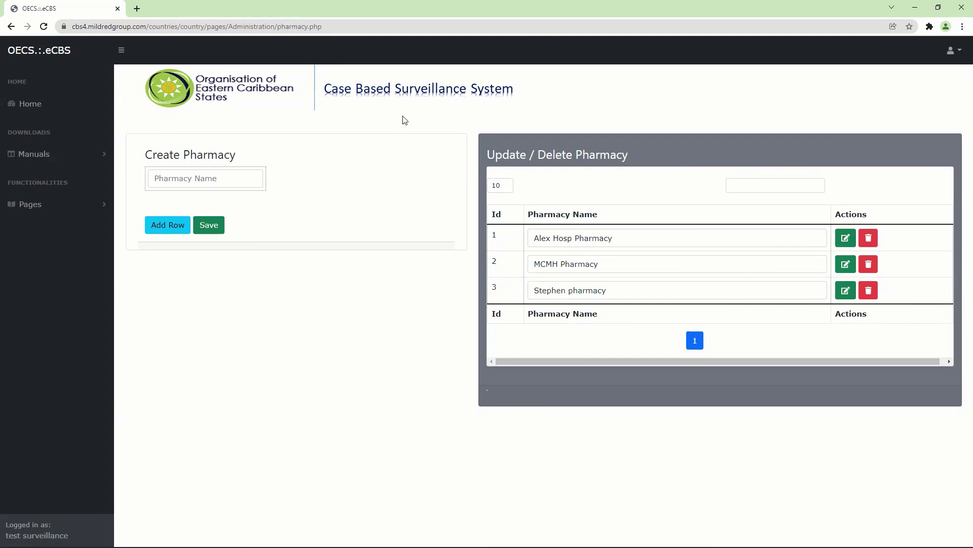
# Step: Open the Drugs / Treatment Regimen page
pyautogui.click(62, 203)
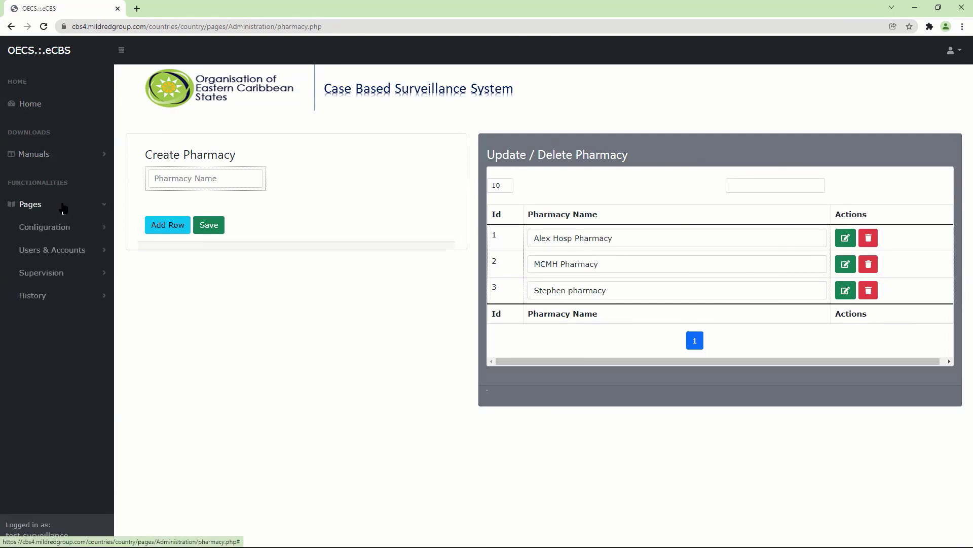
pyautogui.click(58, 229)
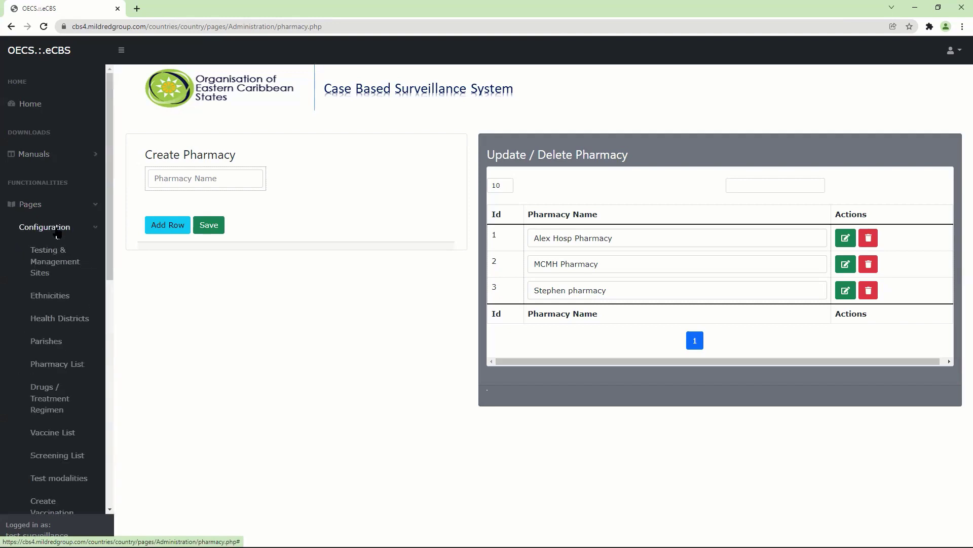
pyautogui.moveTo(110, 213)
pyautogui.mouseDown()
pyautogui.moveTo(102, 298)
pyautogui.moveTo(111, 223)
pyautogui.mouseUp()
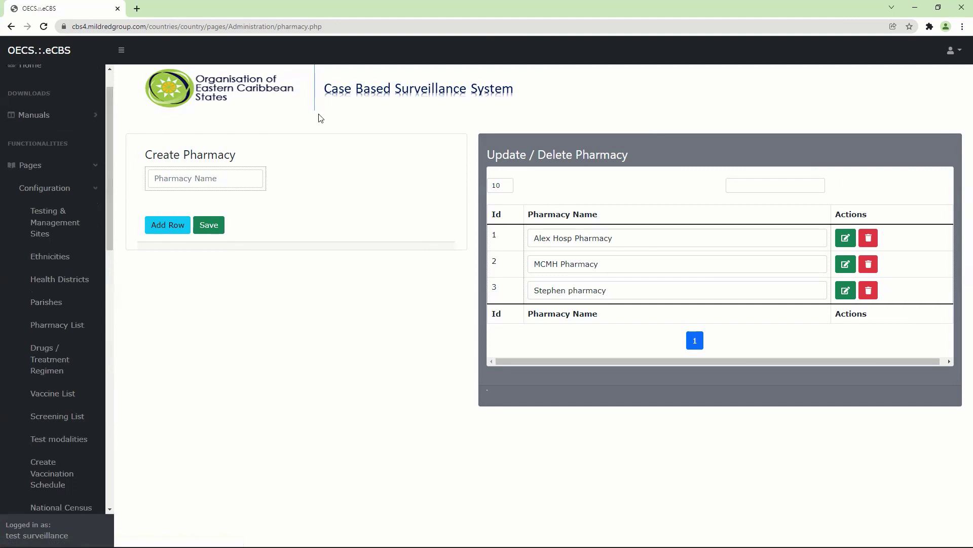
pyautogui.click(40, 365)
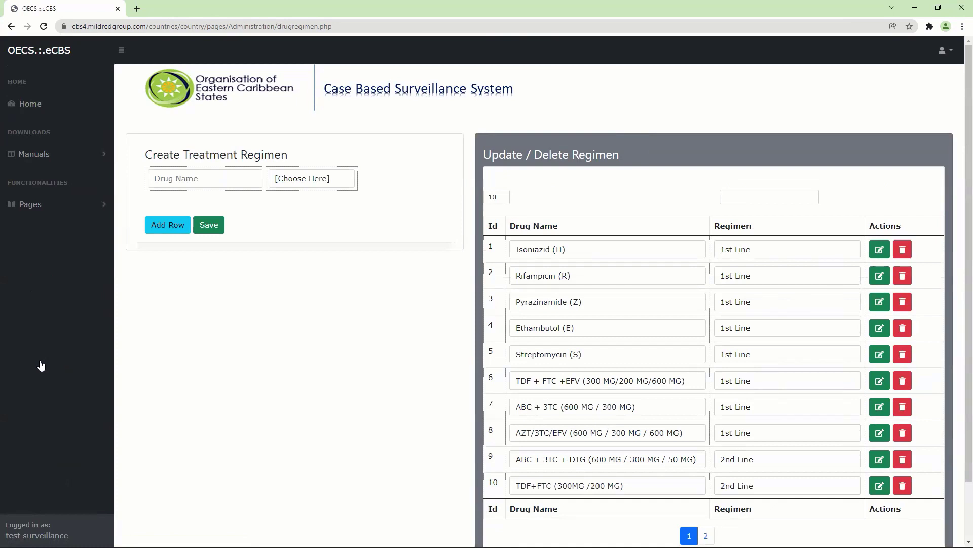
# Step: Open the Screening List page from the Configuration menu
pyautogui.click(60, 206)
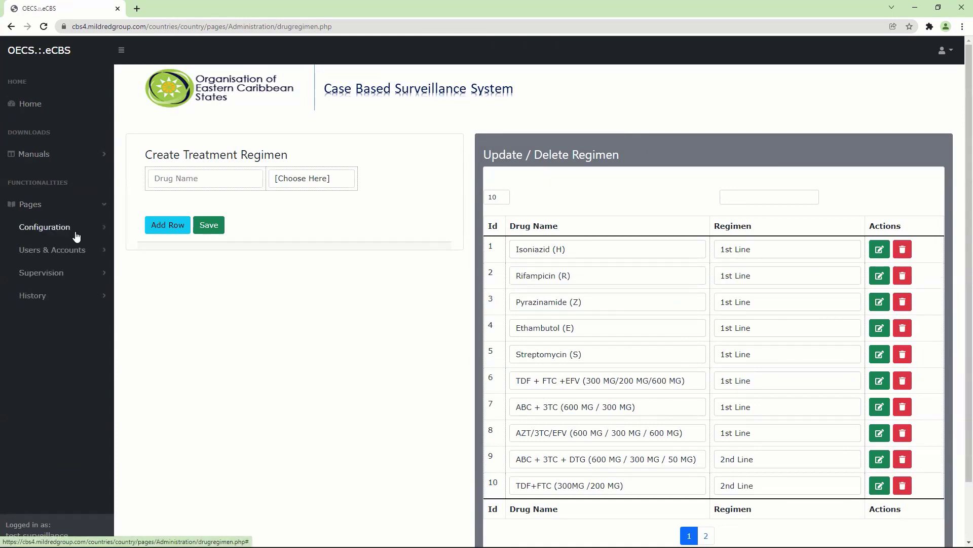
pyautogui.click(76, 234)
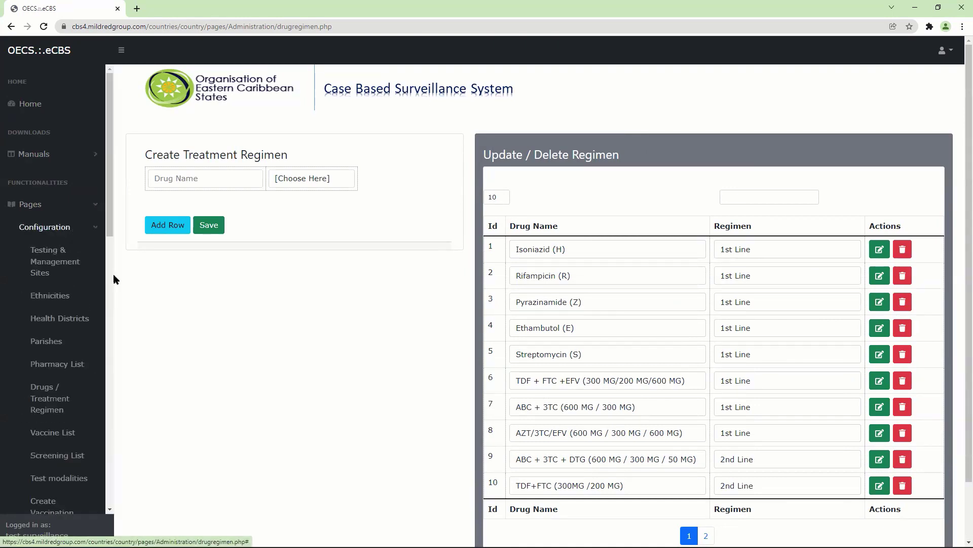
pyautogui.scroll(-3, 113, 284)
pyautogui.click(66, 298)
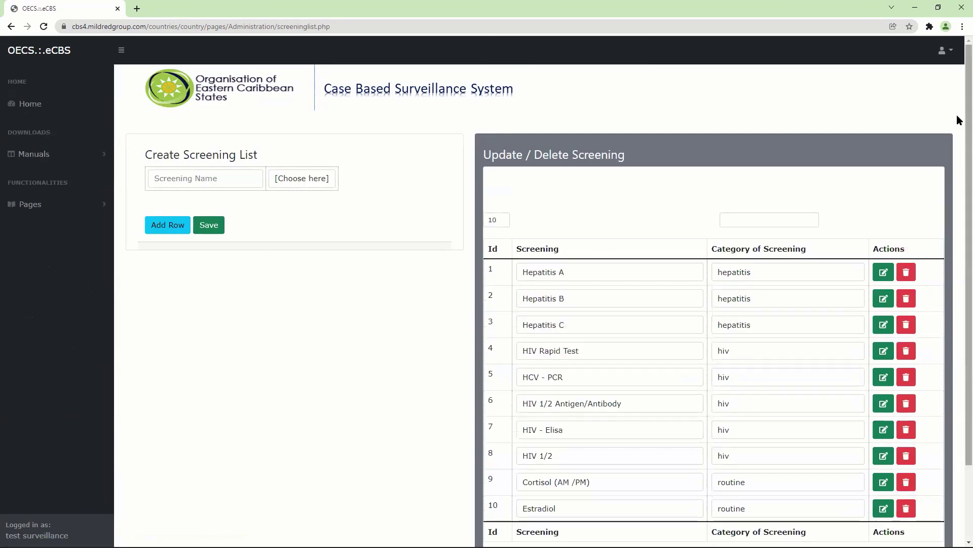
# Step: Jump to page 12 of the screening table, showing entries 111–120
pyautogui.scroll(-2, 957, 151)
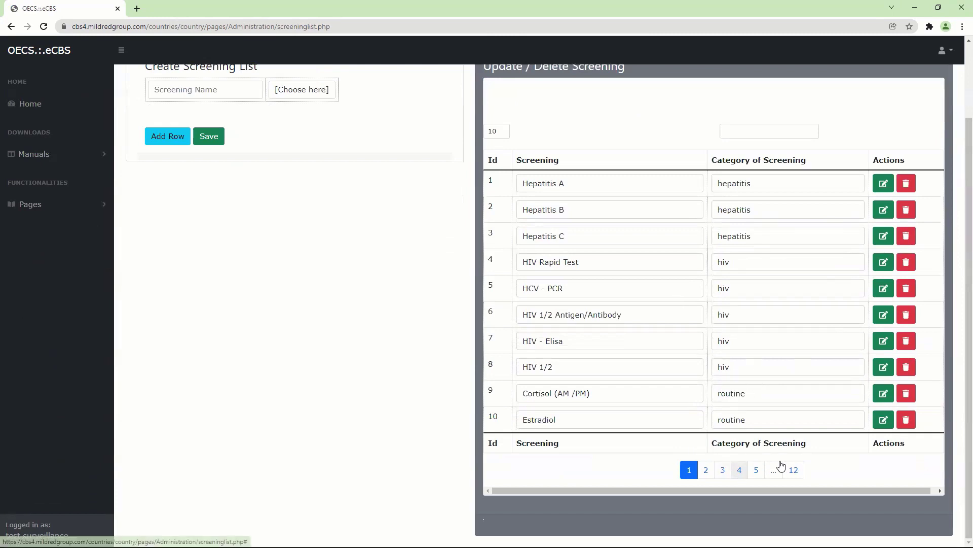
pyautogui.click(794, 471)
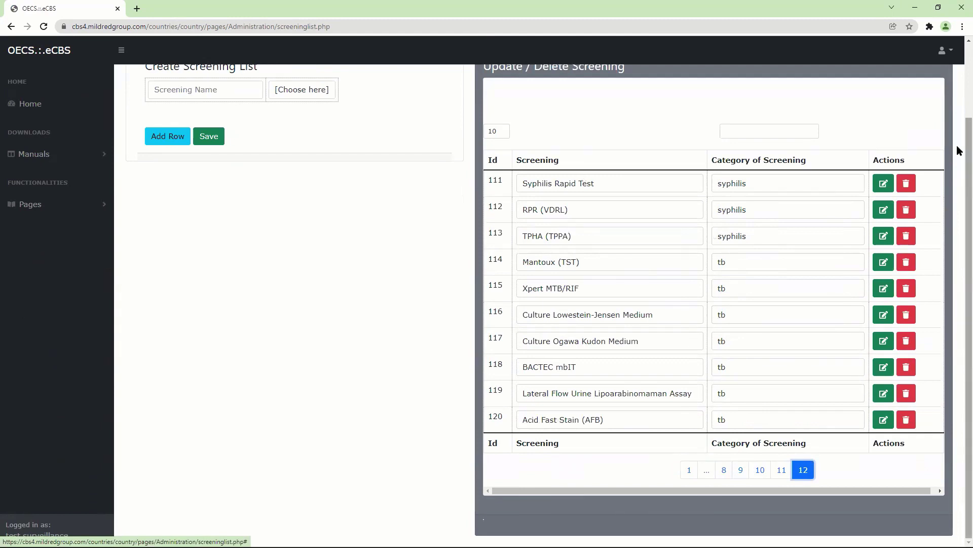
pyautogui.scroll(2, 959, 371)
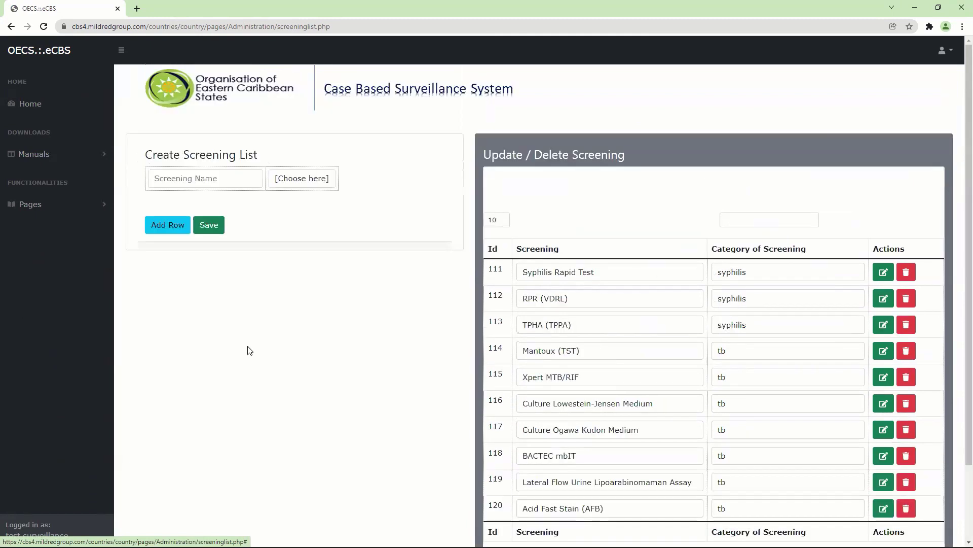
# Step: Scroll the Configuration menu down toward Test modalities
pyautogui.click(68, 209)
pyautogui.click(59, 224)
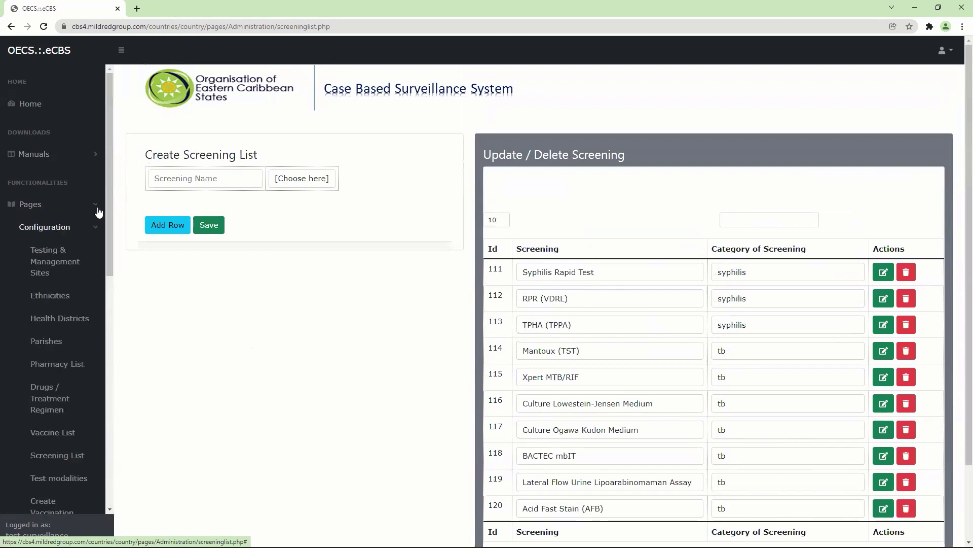
pyautogui.scroll(-2, 106, 214)
pyautogui.scroll(-3, 120, 309)
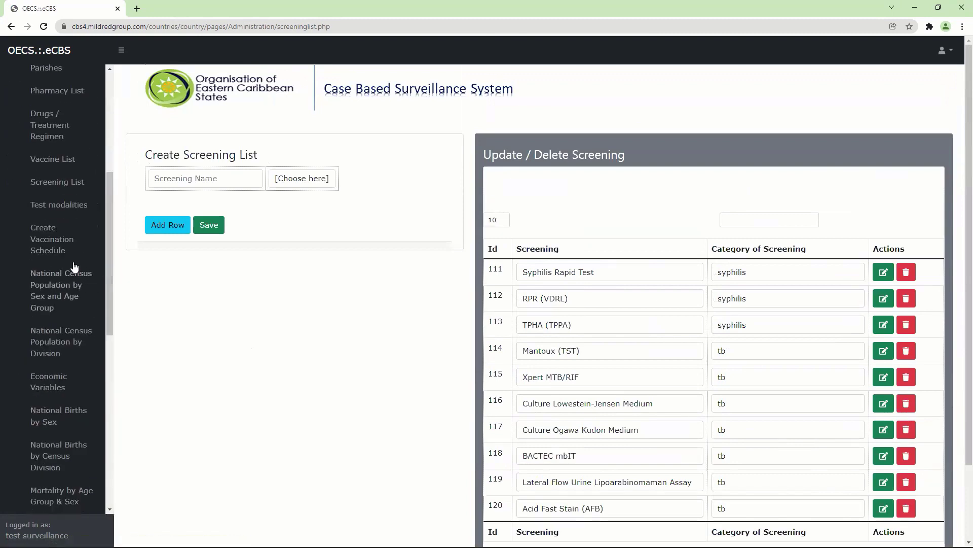
# Step: Open Test modalities, then scroll the Configuration menu toward Create Vaccination Schedule
pyautogui.click(71, 205)
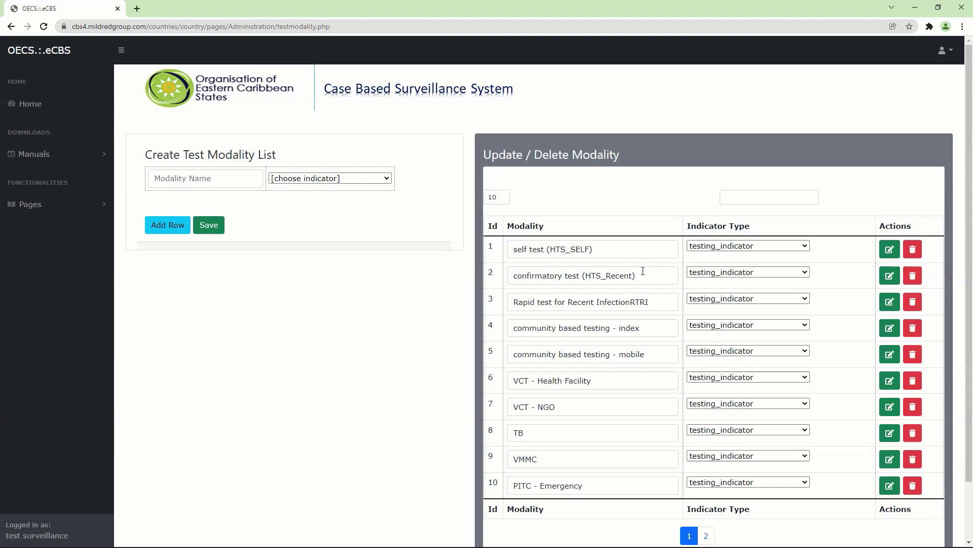
pyautogui.click(79, 205)
pyautogui.click(76, 227)
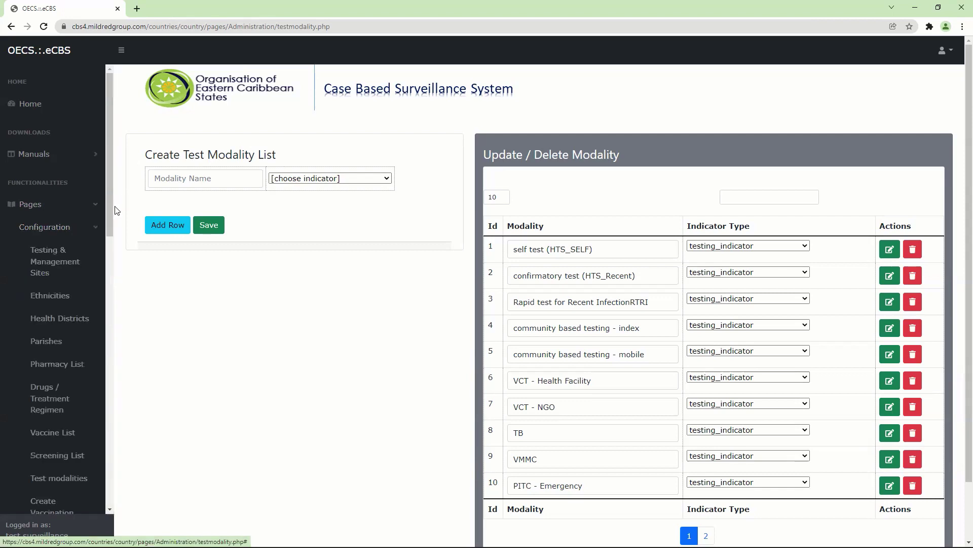
pyautogui.moveTo(111, 212); pyautogui.dragTo(111, 319)
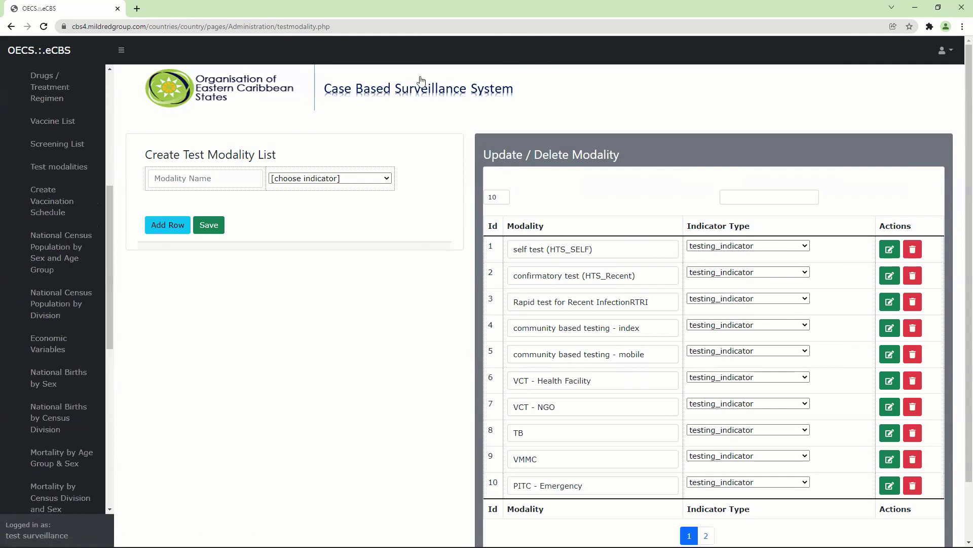
# Step: Open Create Vaccination Schedule, then scroll the Configuration menu down to the census links
pyautogui.click(55, 206)
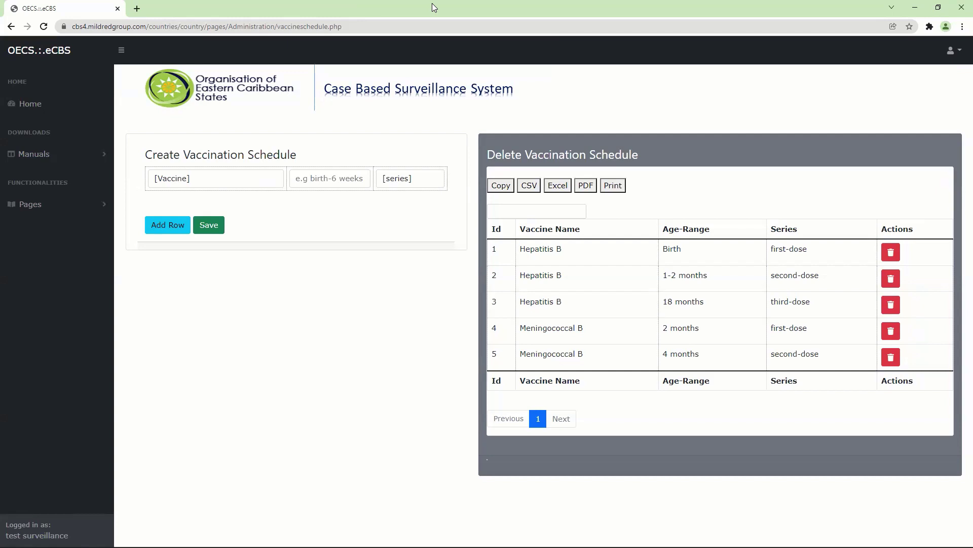
pyautogui.click(69, 208)
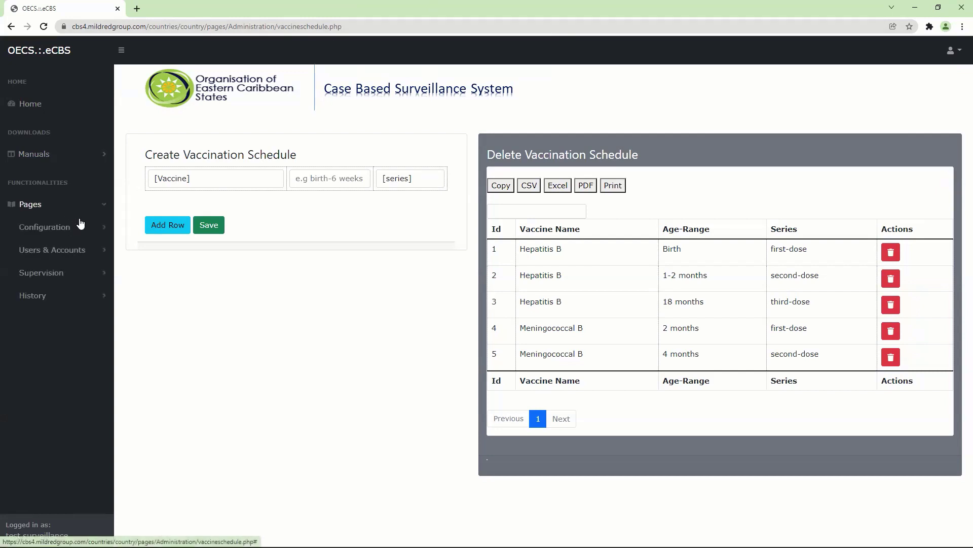
pyautogui.click(80, 224)
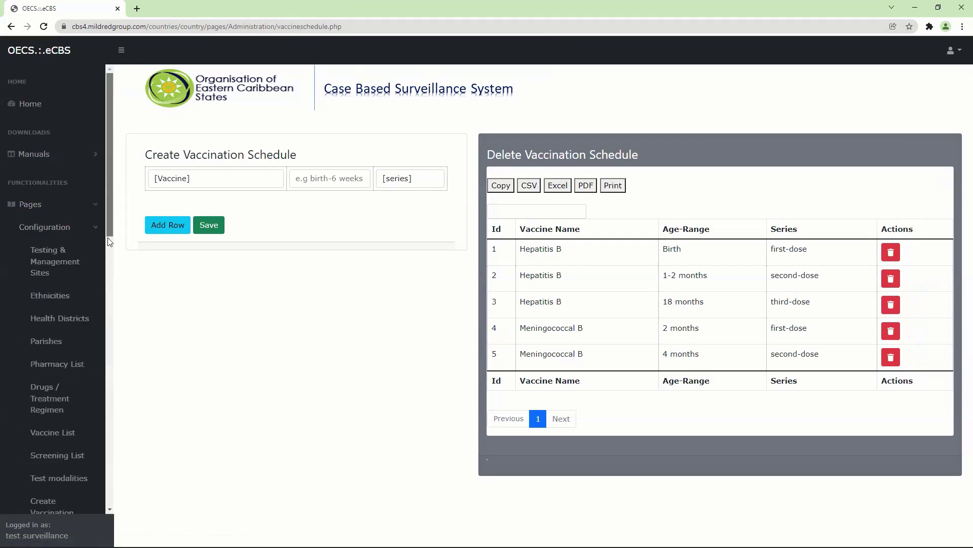
pyautogui.moveTo(108, 239); pyautogui.dragTo(111, 339)
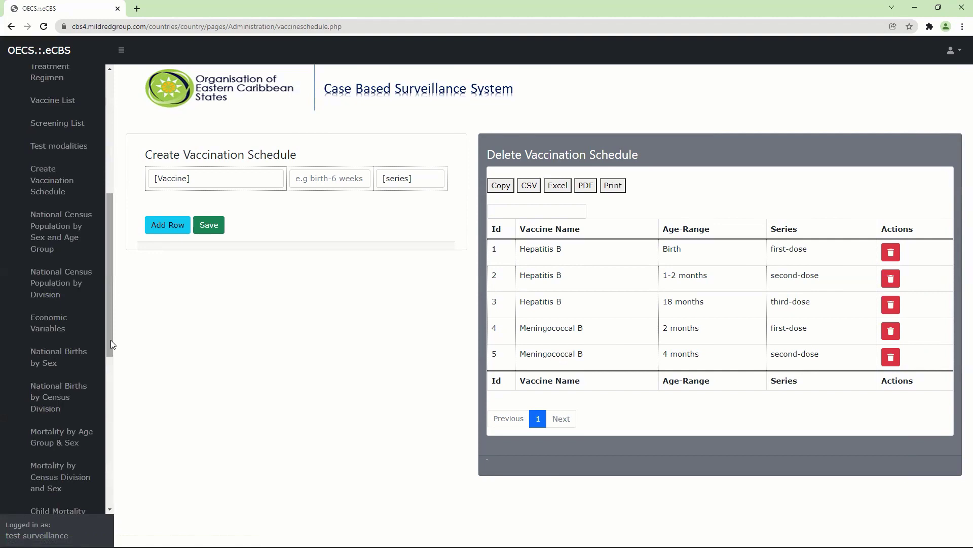
# Step: Open census population by sex and age group and go to its last page 8
pyautogui.click(66, 240)
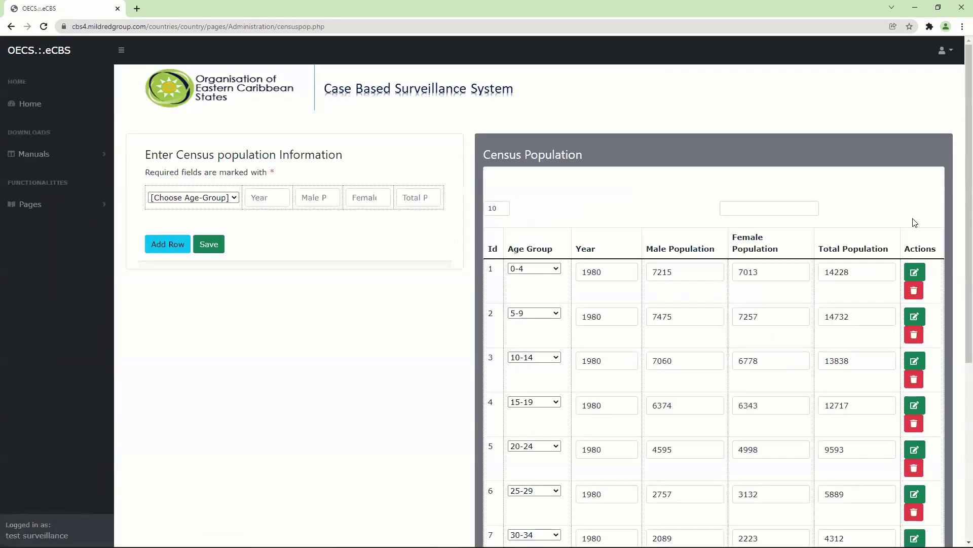
pyautogui.scroll(-1, 959, 218)
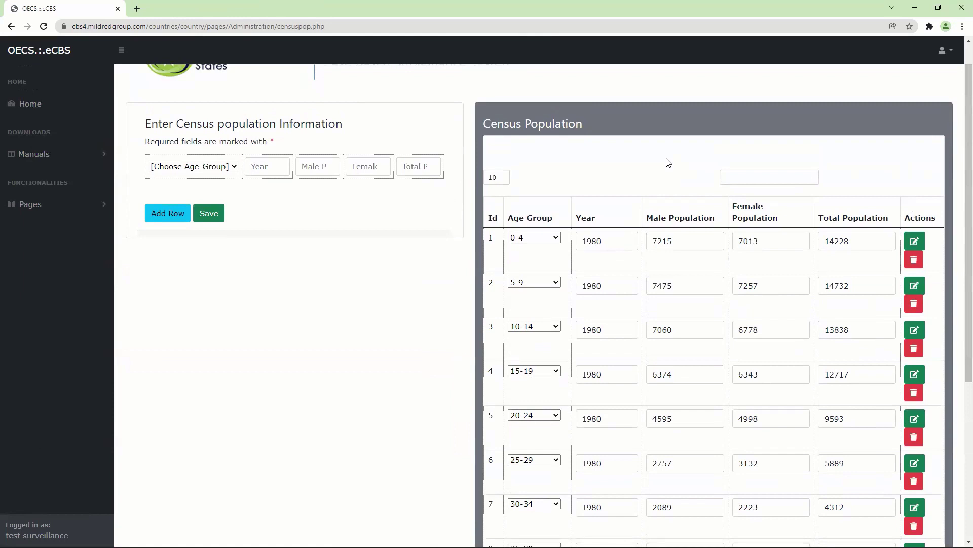
pyautogui.scroll(-5, 957, 156)
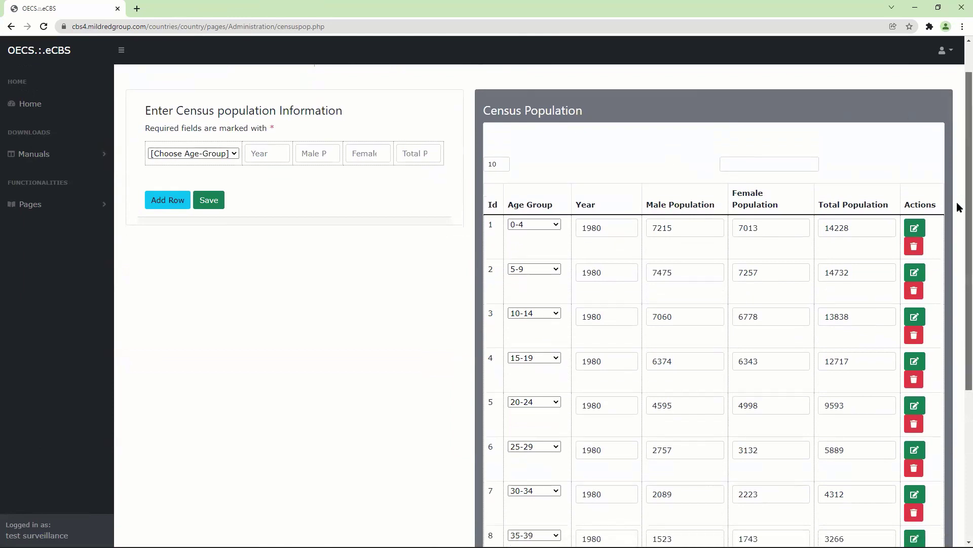
pyautogui.scroll(2, 958, 310)
pyautogui.scroll(-2, 938, 314)
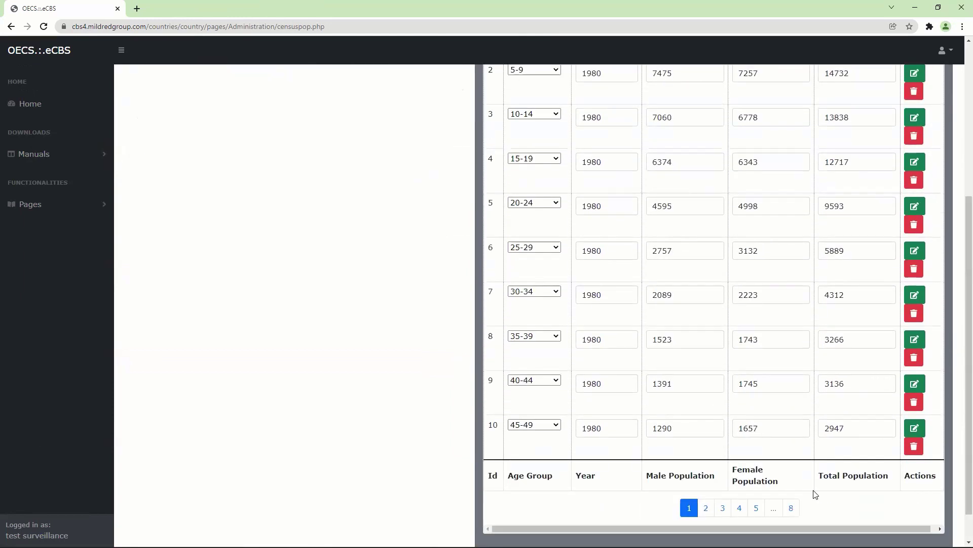
pyautogui.click(791, 507)
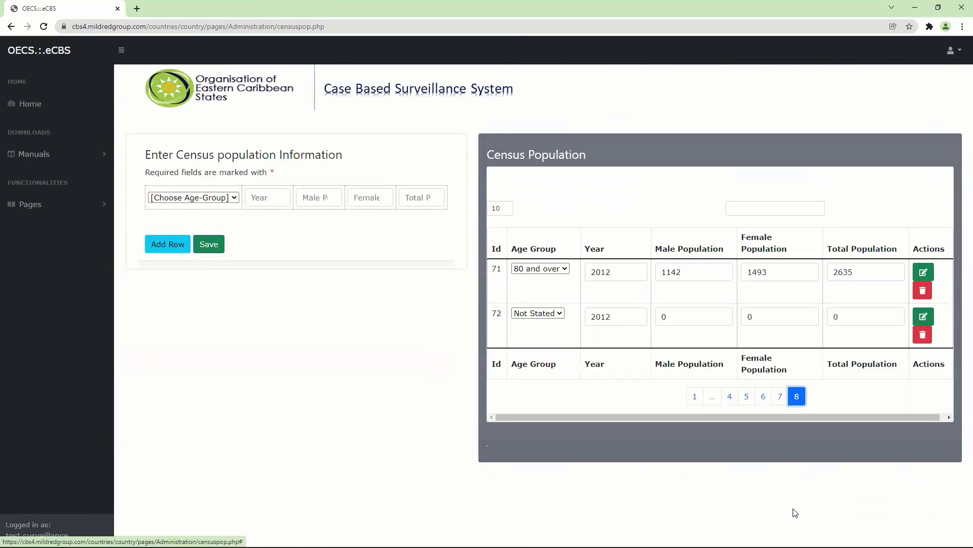
# Step: Open the National Census Population by Division page
pyautogui.click(82, 209)
pyautogui.click(87, 228)
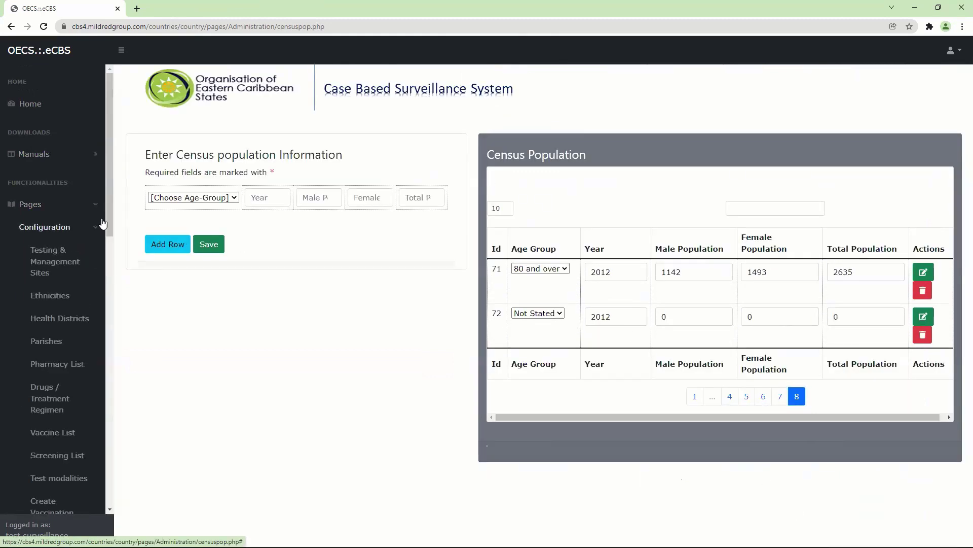
pyautogui.moveTo(108, 210); pyautogui.dragTo(120, 344)
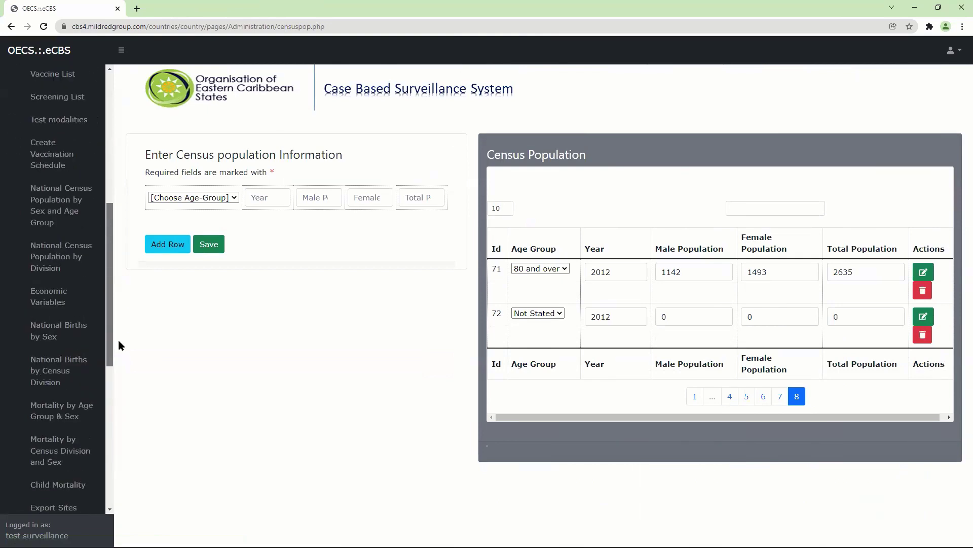
pyautogui.click(44, 262)
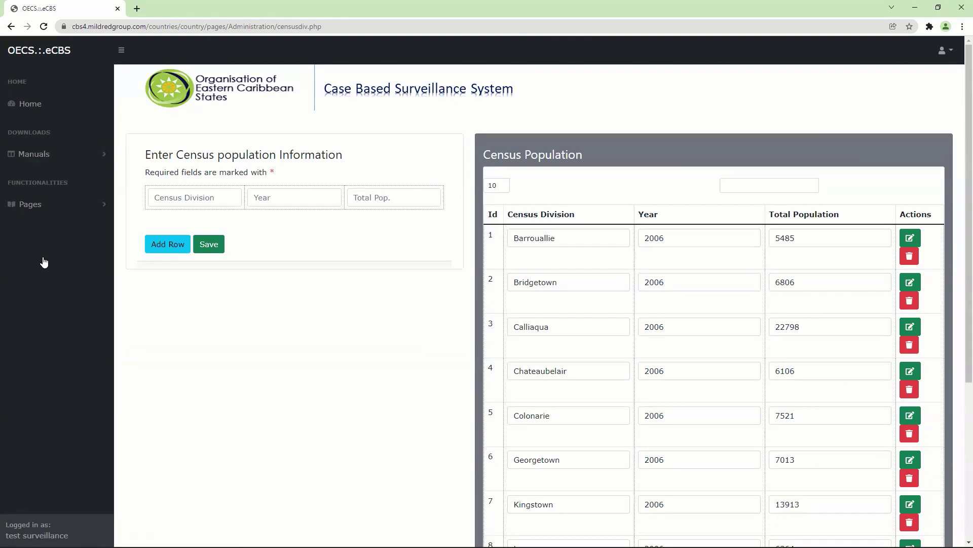
# Step: Review the division census table, then open the Economic Variables page
pyautogui.click(26, 207)
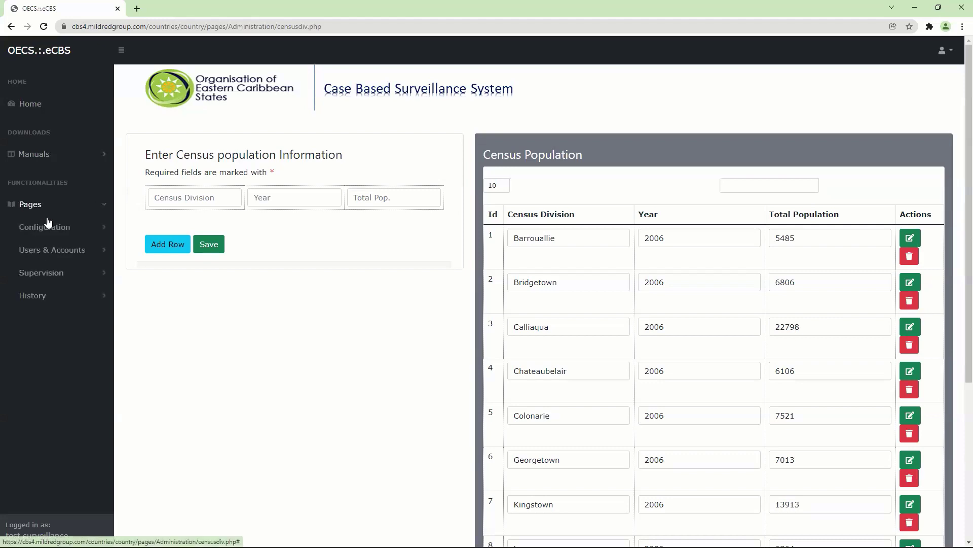
pyautogui.click(73, 229)
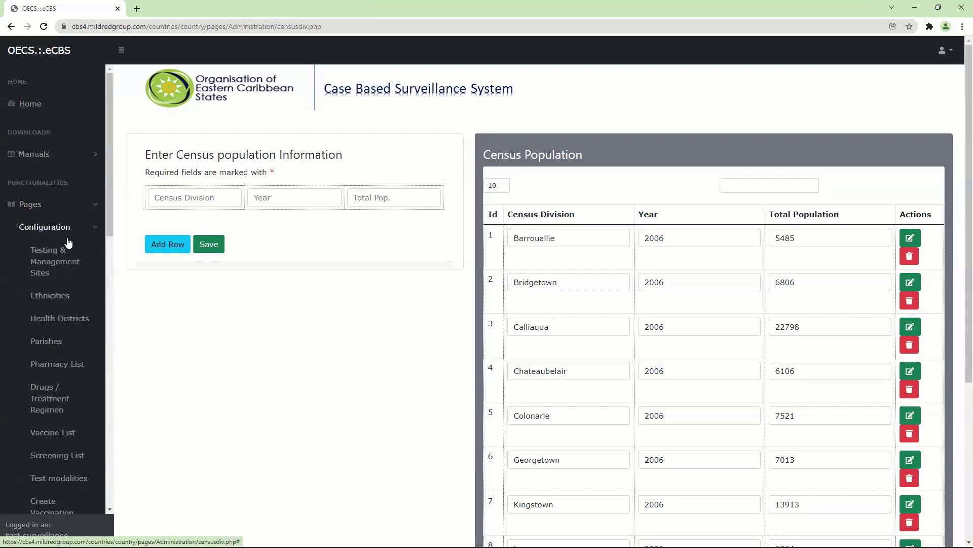
pyautogui.moveTo(107, 226); pyautogui.dragTo(110, 318)
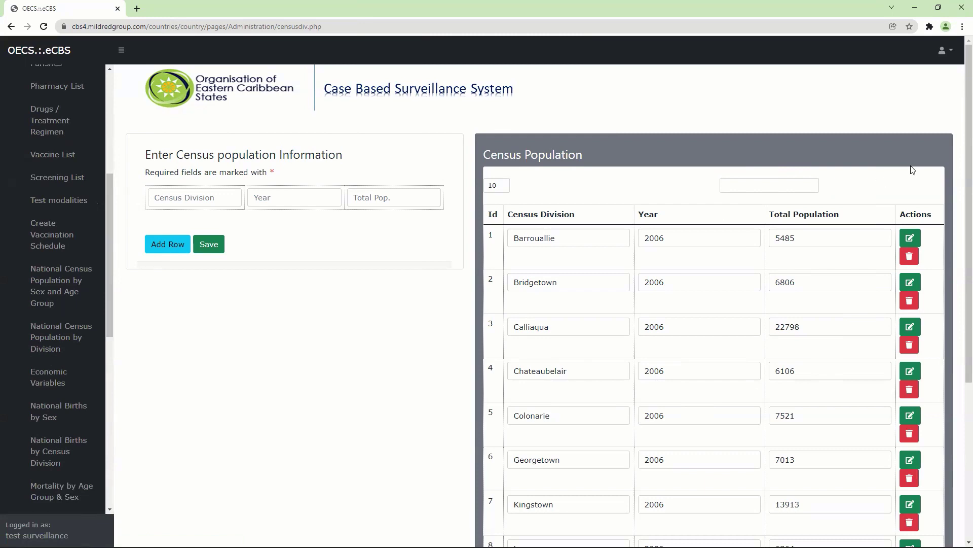
pyautogui.scroll(-2, 957, 175)
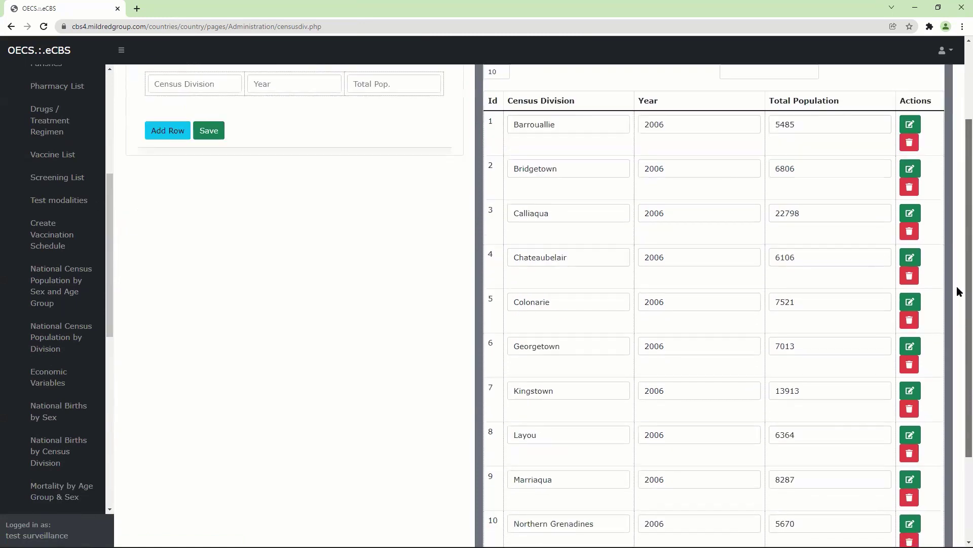
pyautogui.scroll(-3, 957, 291)
pyautogui.scroll(3, 897, 309)
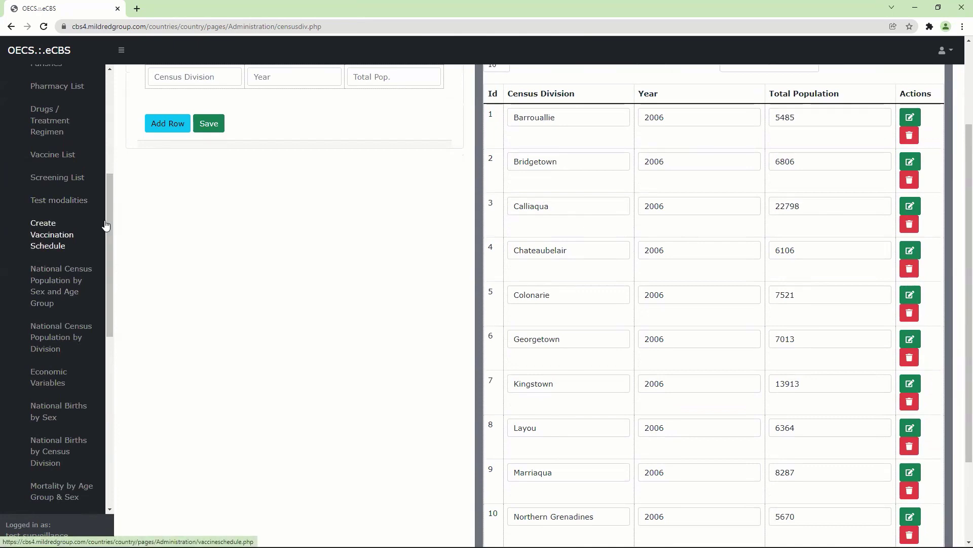
pyautogui.scroll(-1, 106, 248)
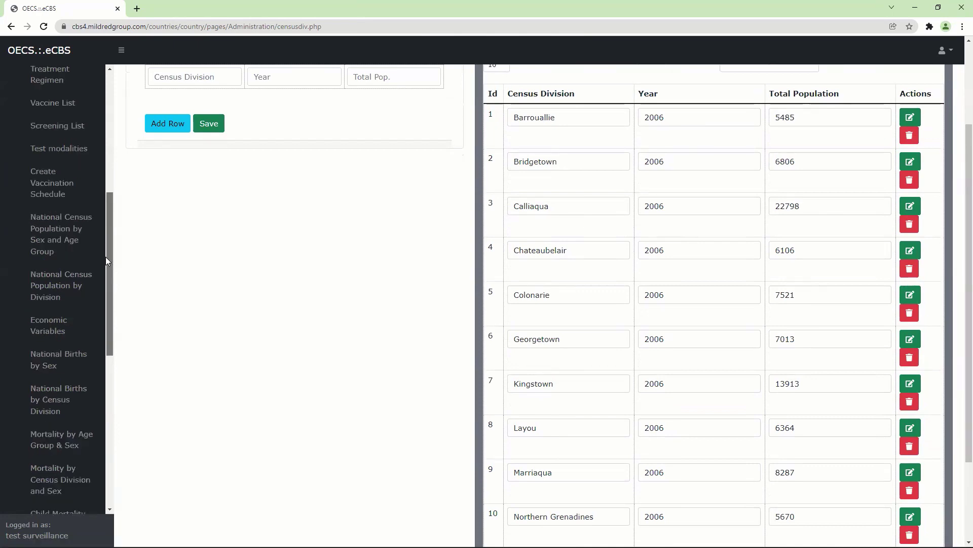
pyautogui.scroll(-2, 106, 257)
pyautogui.click(58, 245)
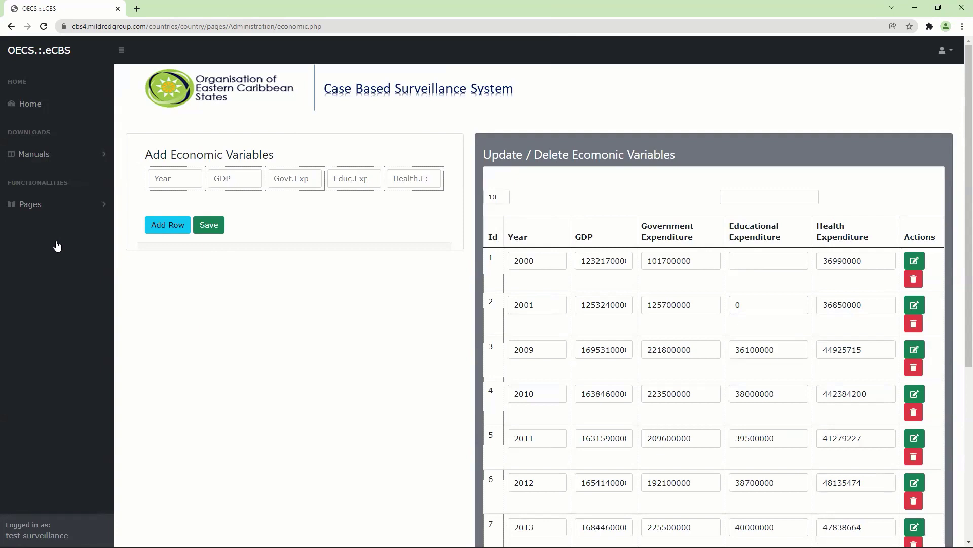
# Step: Scroll the Configuration menu down to National Births by Sex
pyautogui.rightClick(44, 209)
pyautogui.click(19, 202)
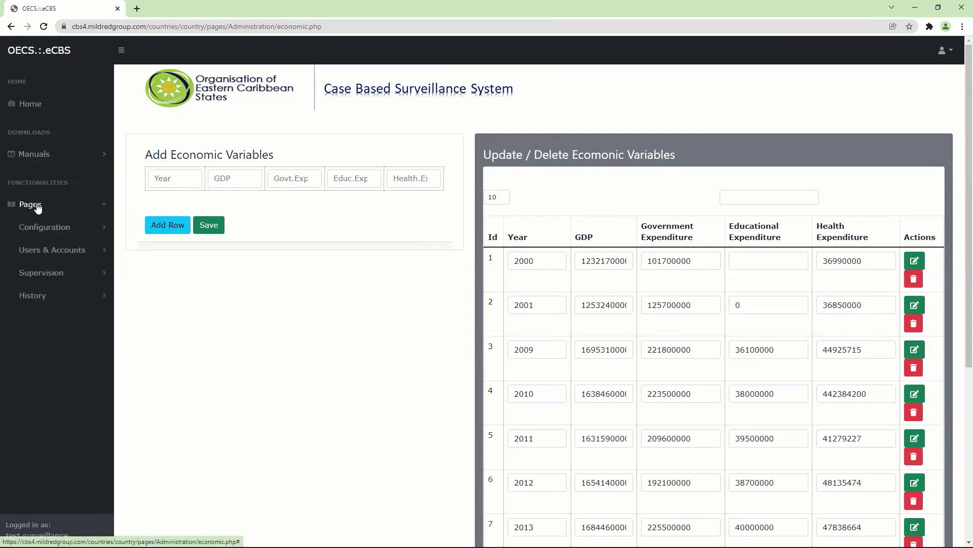
pyautogui.click(64, 227)
pyautogui.moveTo(109, 208); pyautogui.dragTo(107, 366)
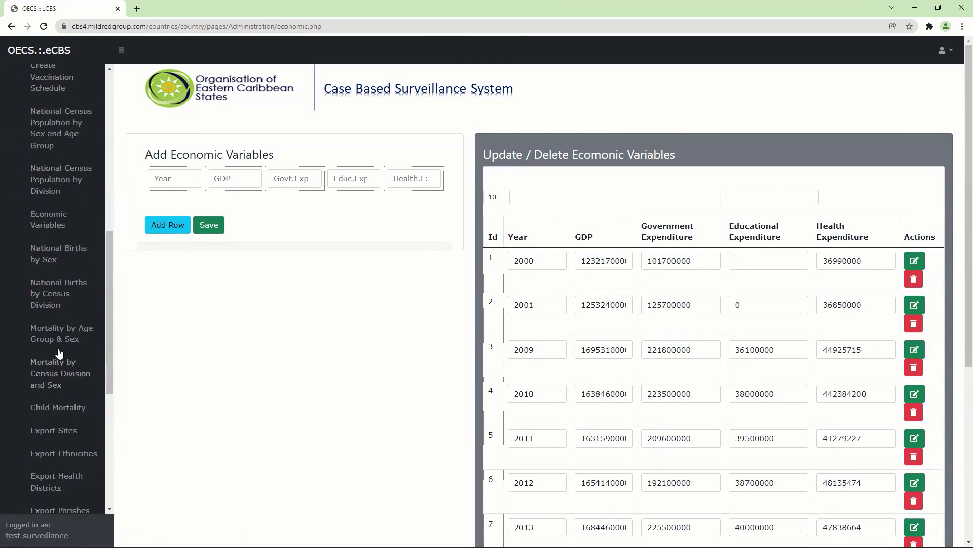
pyautogui.rightClick(46, 262)
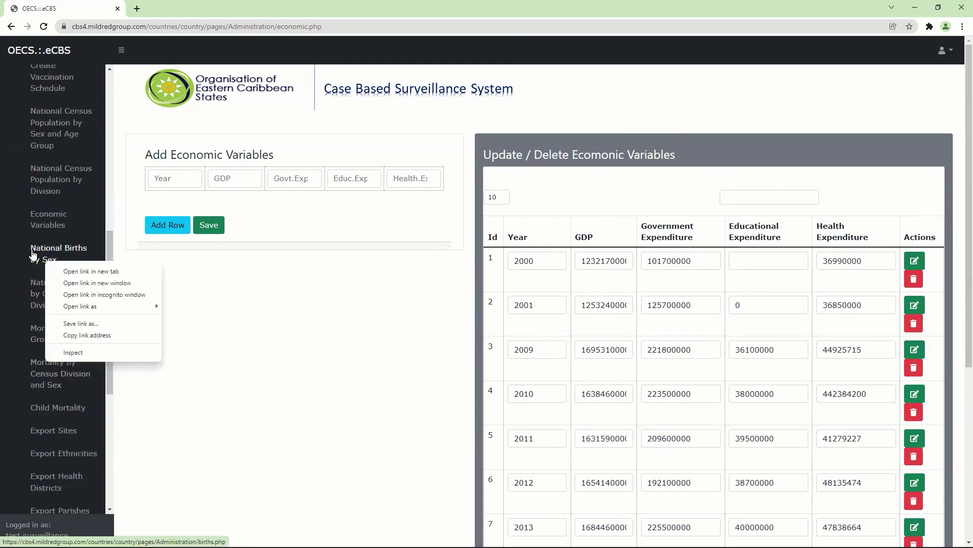
# Step: Open National Births by Sex, then National Births by Census Division
pyautogui.click(33, 254)
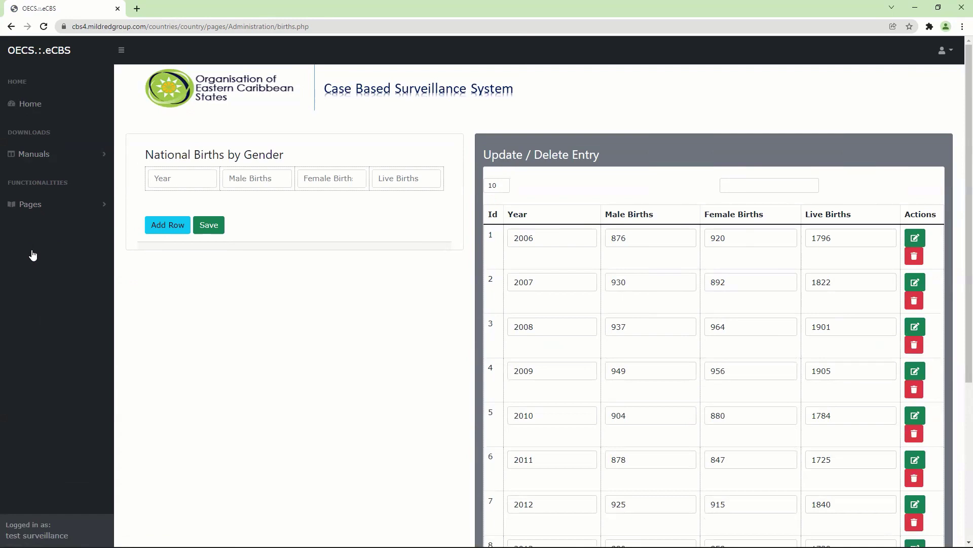
pyautogui.click(27, 204)
pyautogui.click(49, 227)
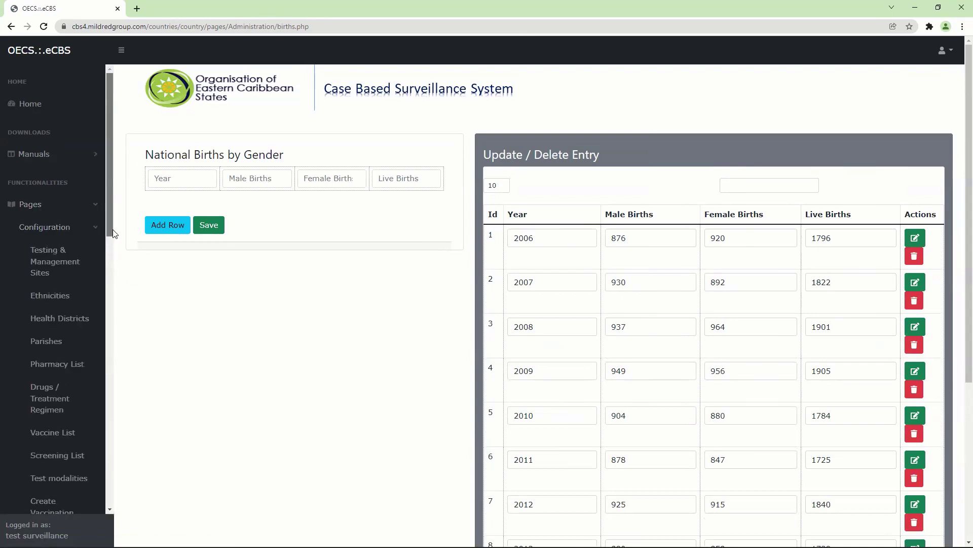
pyautogui.scroll(-5, 108, 226)
pyautogui.scroll(-5, 117, 364)
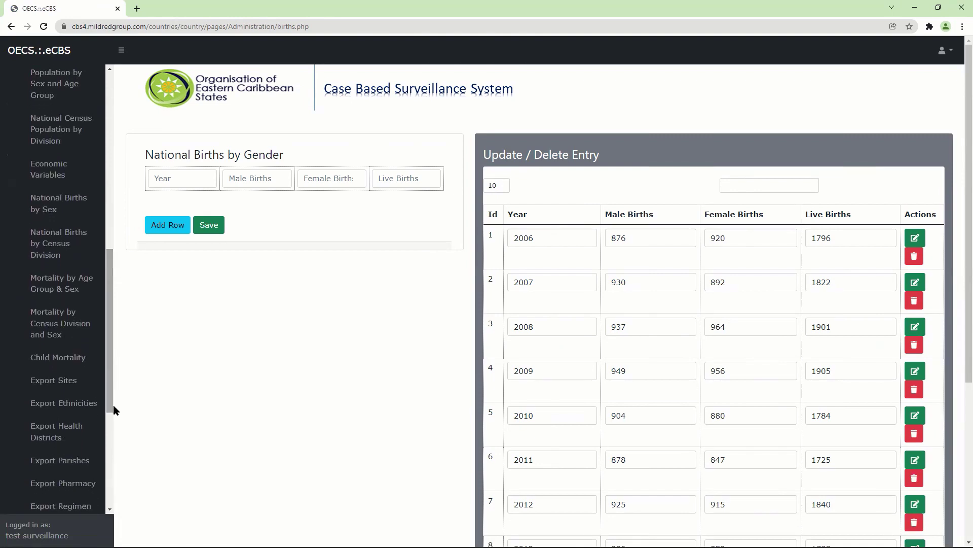
pyautogui.click(69, 247)
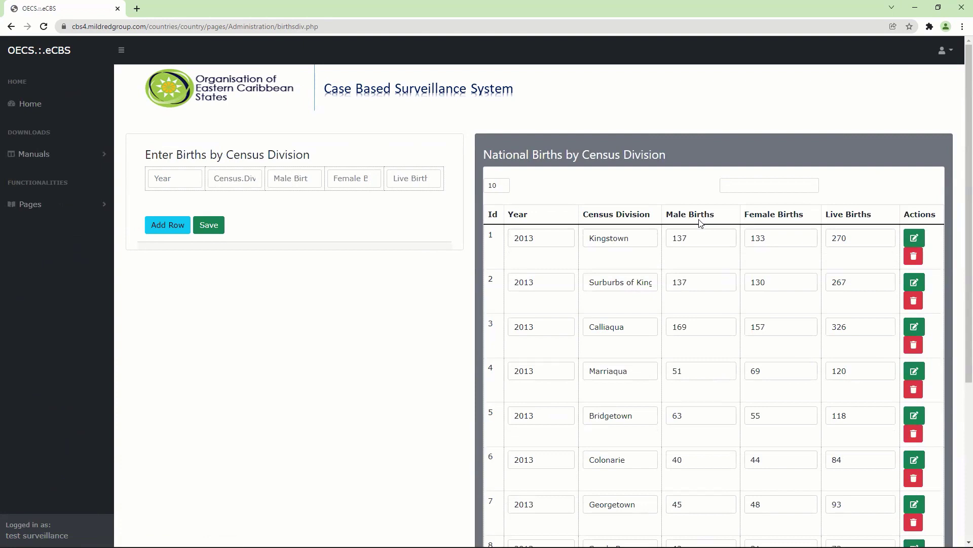
# Step: Open the Mortality by Age Group & Sex page from Pages > Configuration
pyautogui.click(64, 208)
pyautogui.click(90, 228)
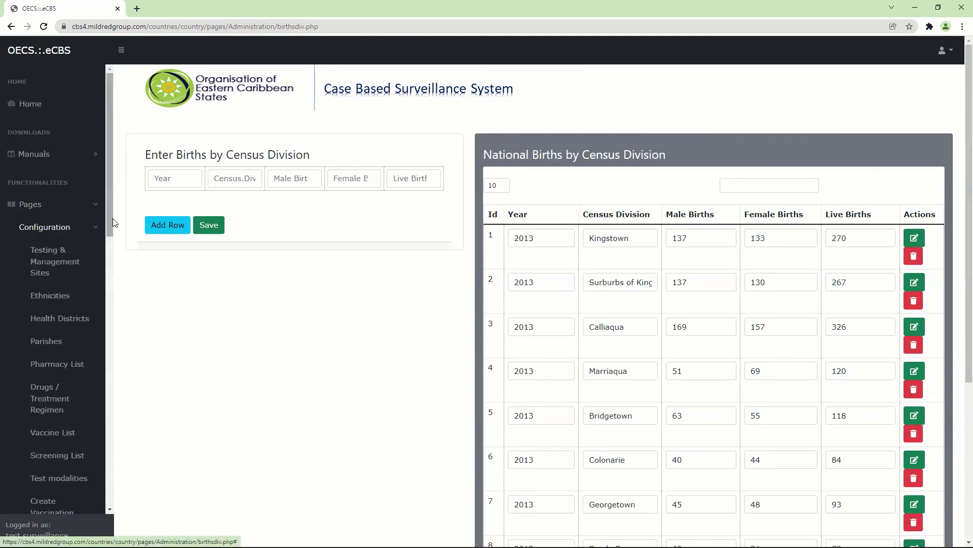
pyautogui.moveTo(108, 225); pyautogui.dragTo(115, 432)
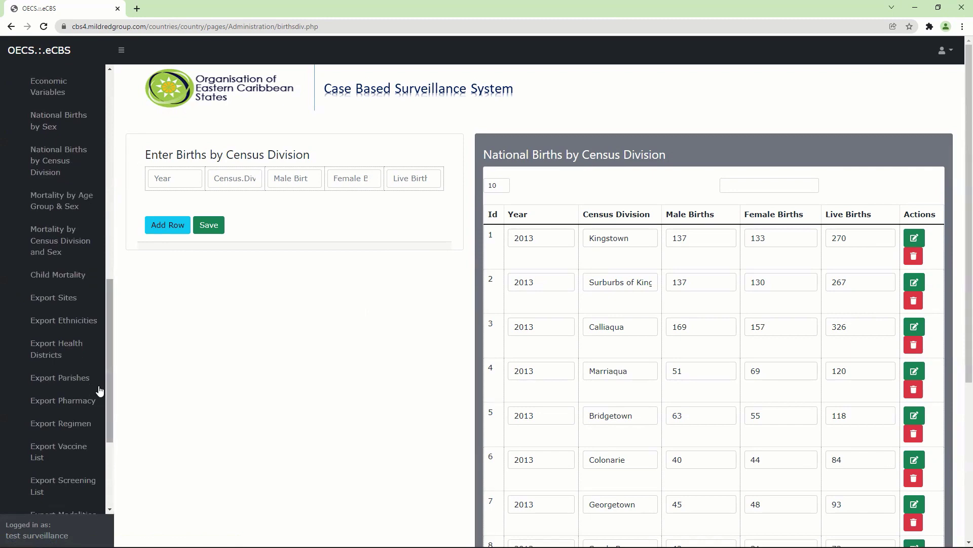
pyautogui.click(45, 208)
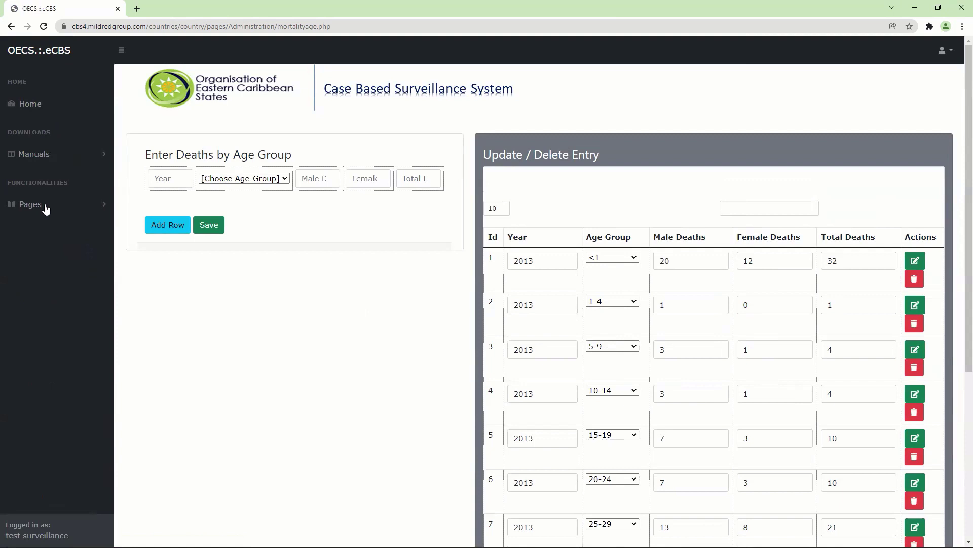
# Step: Expand the Pages navigation once the deaths by age group table has loaded
pyautogui.click(86, 213)
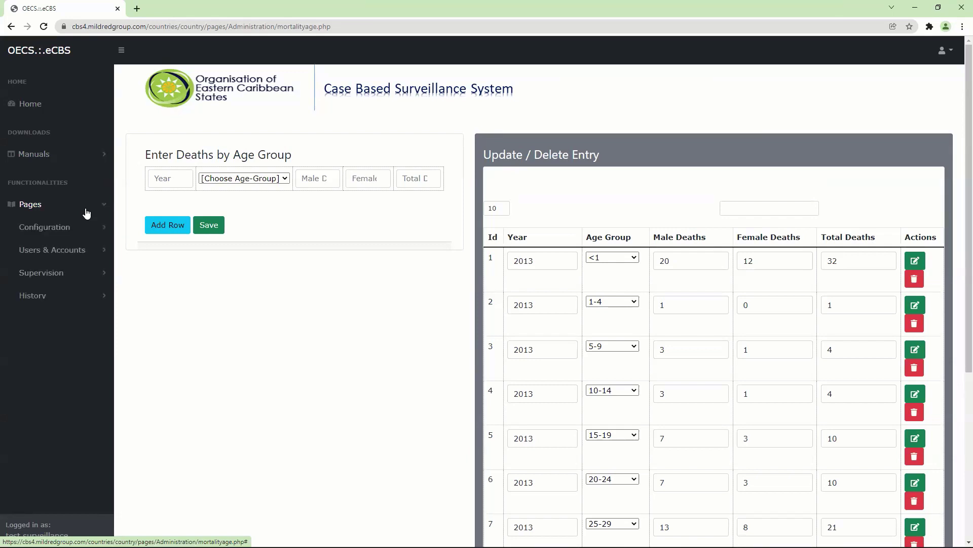
pyautogui.click(76, 226)
pyautogui.moveTo(108, 212); pyautogui.dragTo(114, 374)
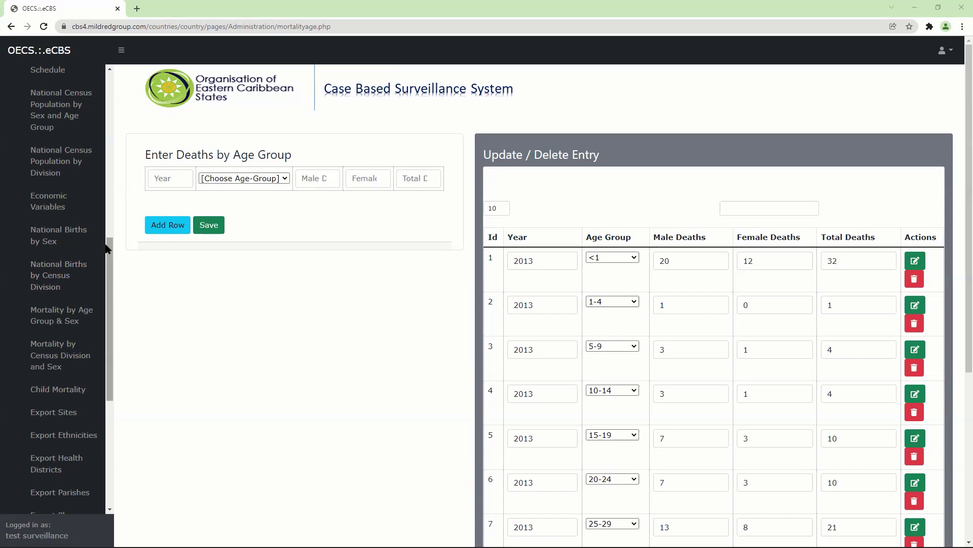
# Step: Scroll the mortality table down to its pagination, then open the Export Sites list
pyautogui.scroll(2, 104, 238)
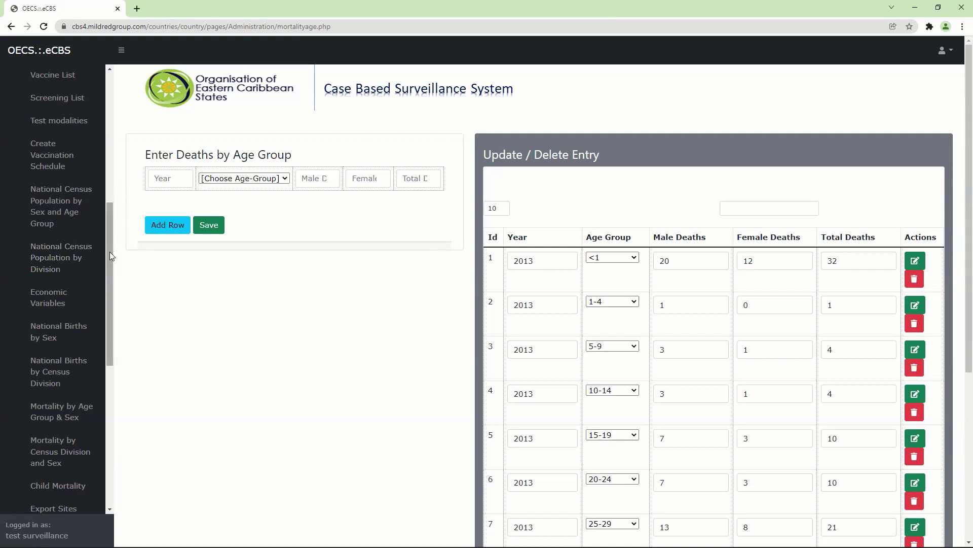
pyautogui.moveTo(108, 260); pyautogui.dragTo(107, 336)
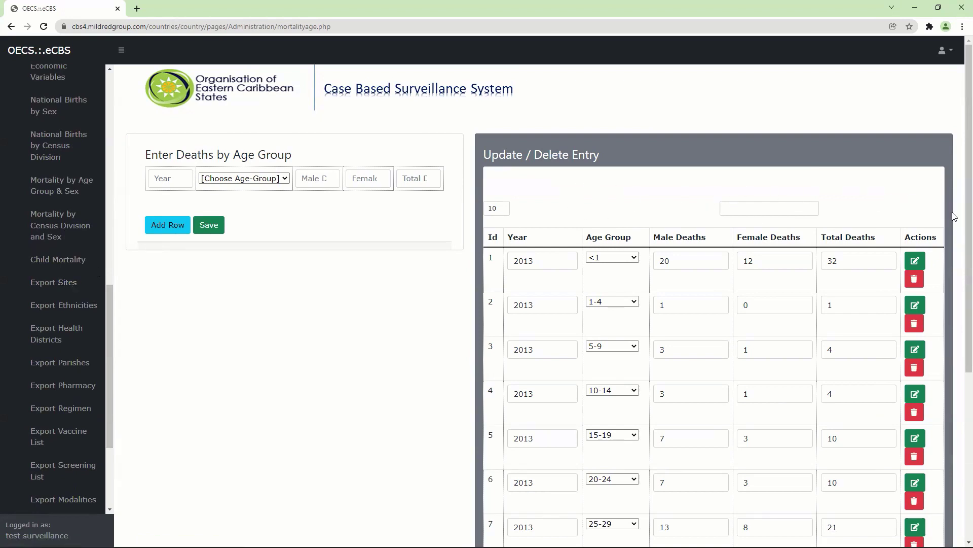
pyautogui.scroll(-2, 959, 359)
pyautogui.scroll(-3, 960, 358)
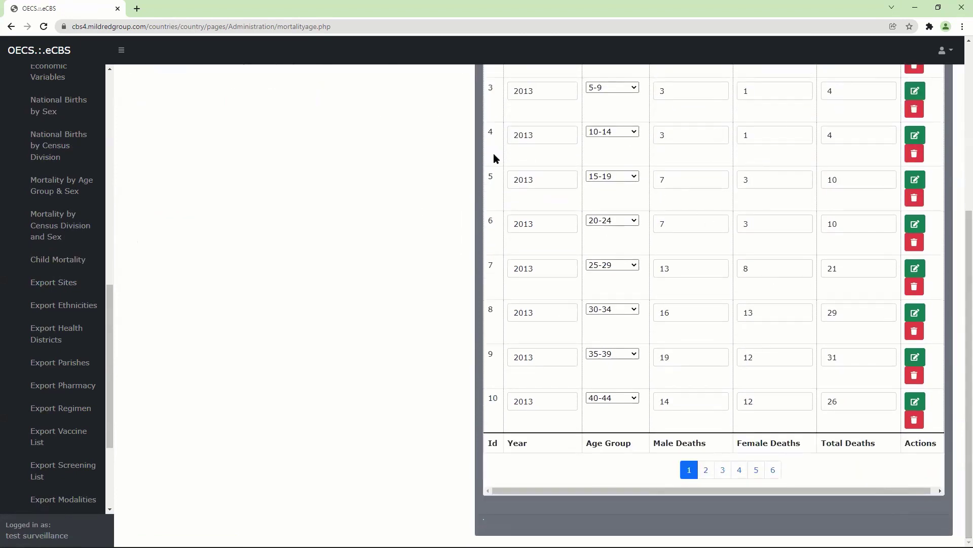
pyautogui.click(51, 284)
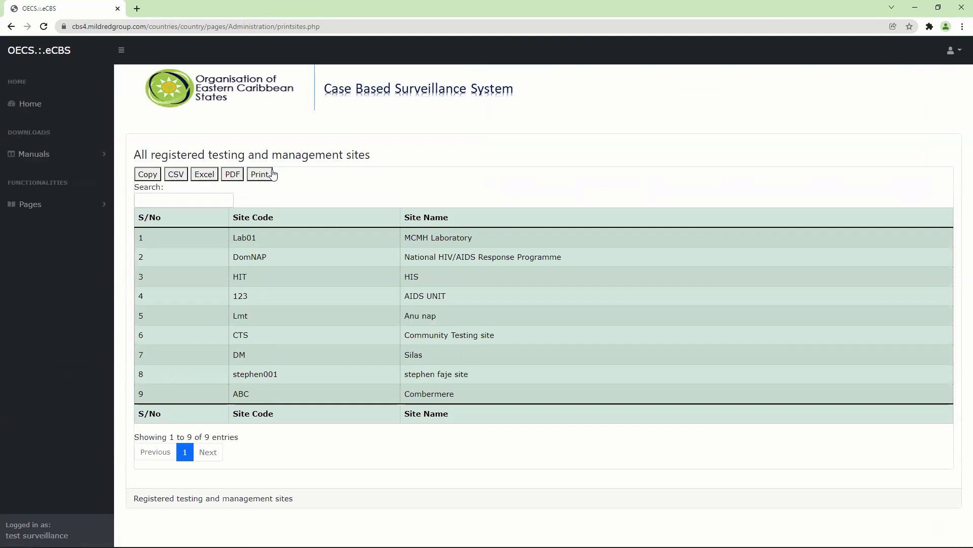
# Step: Open the Export Ethnicities list from Pages > Configuration
pyautogui.click(99, 205)
pyautogui.click(64, 228)
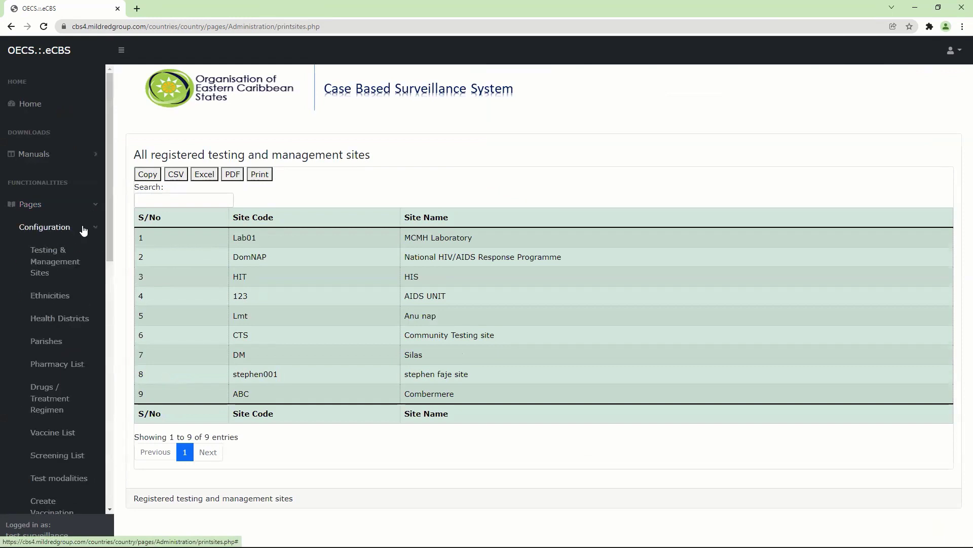
pyautogui.moveTo(107, 223); pyautogui.dragTo(118, 469)
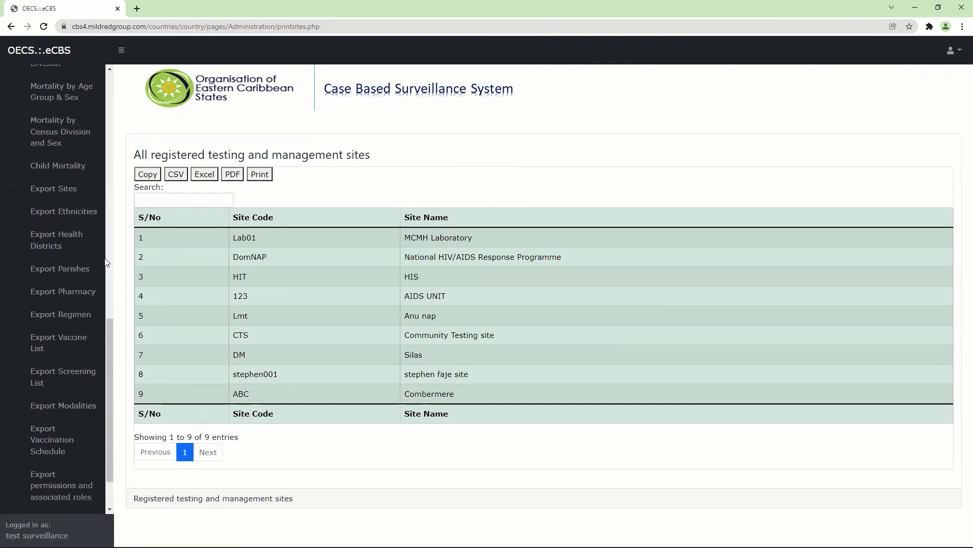
pyautogui.click(61, 212)
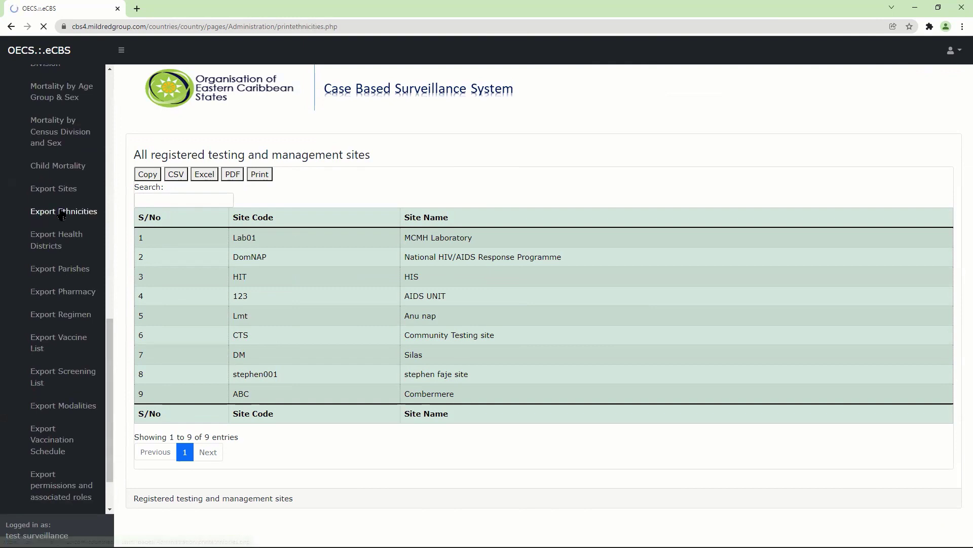
# Step: Expand Pages > Configuration and scroll the sidebar down to the Export items
pyautogui.click(89, 208)
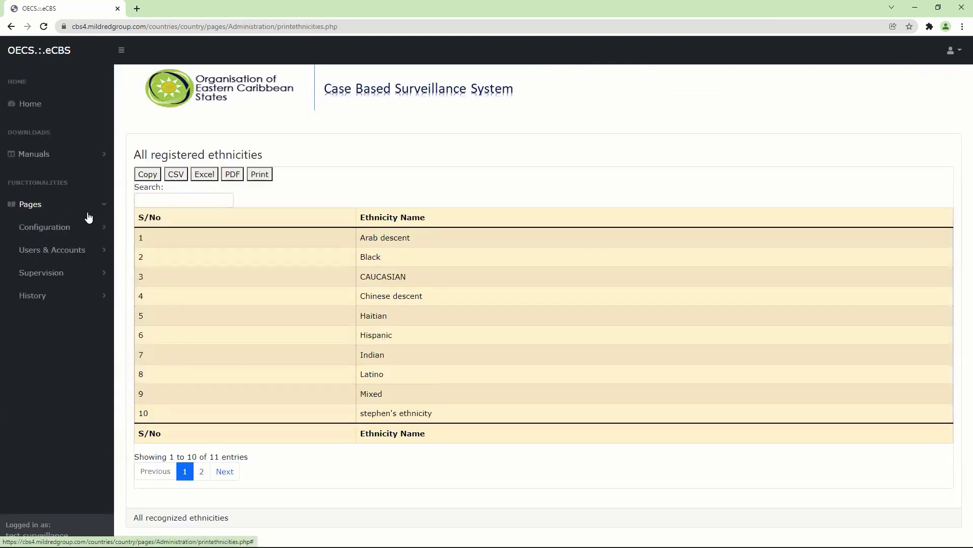
pyautogui.click(94, 227)
pyautogui.scroll(-14, 108, 226)
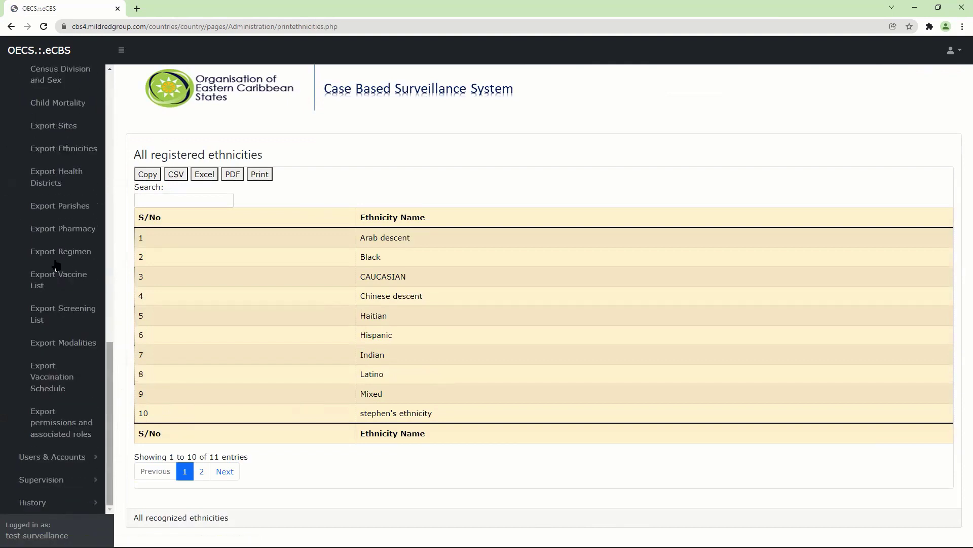
# Step: View the health districts export, then the registered parishes export
pyautogui.click(67, 175)
pyautogui.click(91, 210)
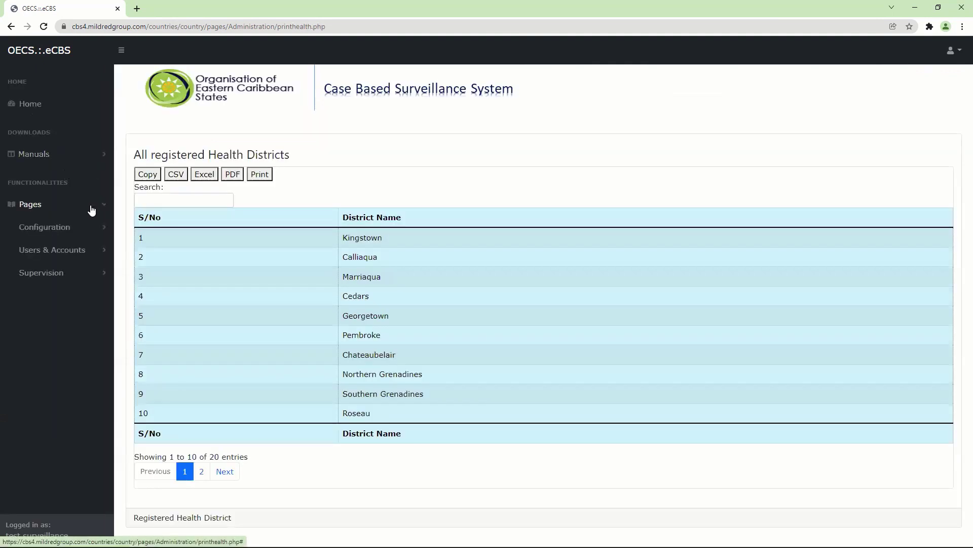
pyautogui.click(88, 227)
pyautogui.scroll(-5, 113, 430)
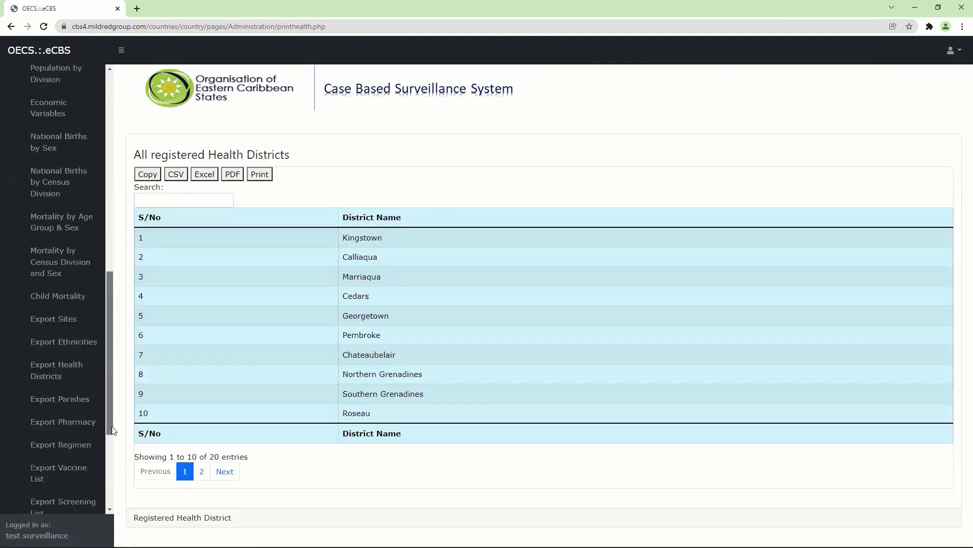
pyautogui.moveTo(112, 430); pyautogui.dragTo(105, 506)
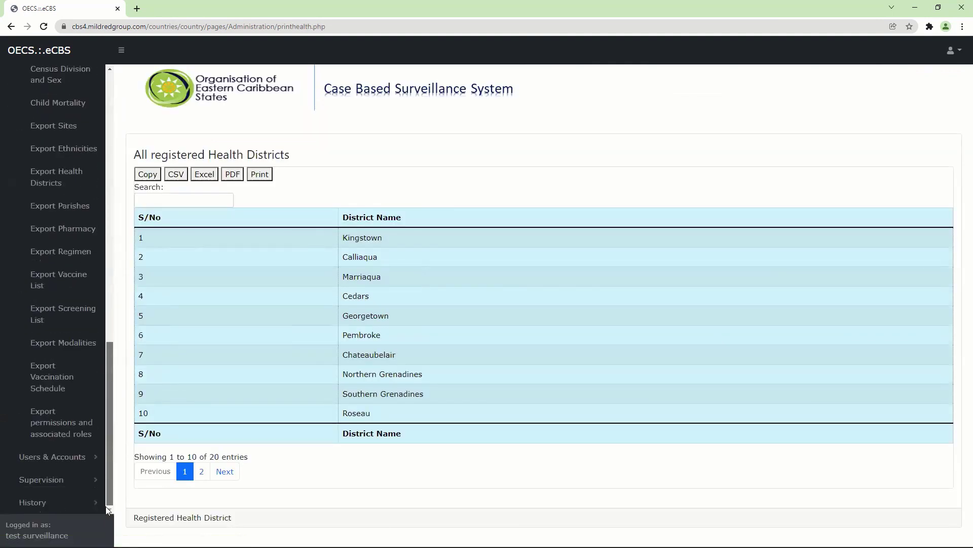
pyautogui.click(68, 211)
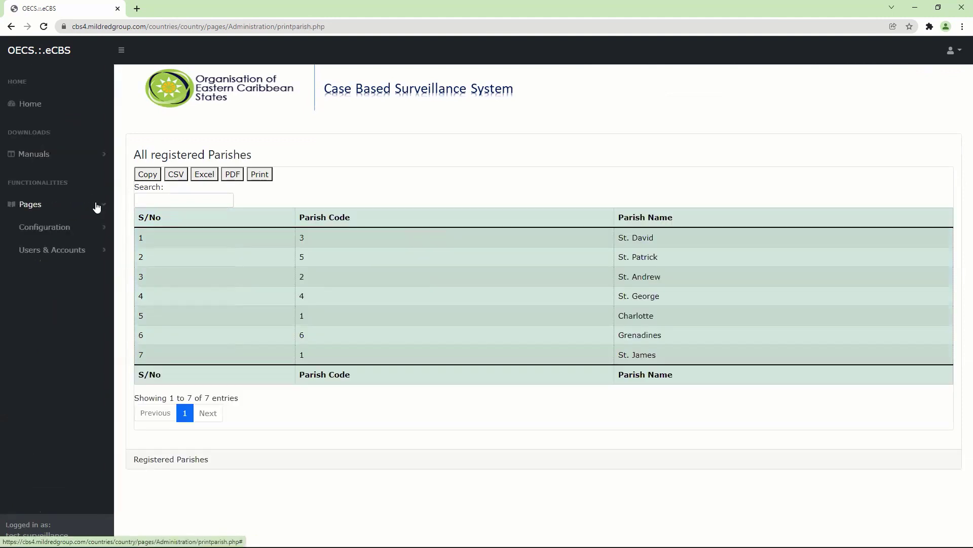
# Step: Open the three-entry registered pharmacies list, then reopen the Configuration menu in the sidebar
pyautogui.click(89, 229)
pyautogui.scroll(-2, 113, 305)
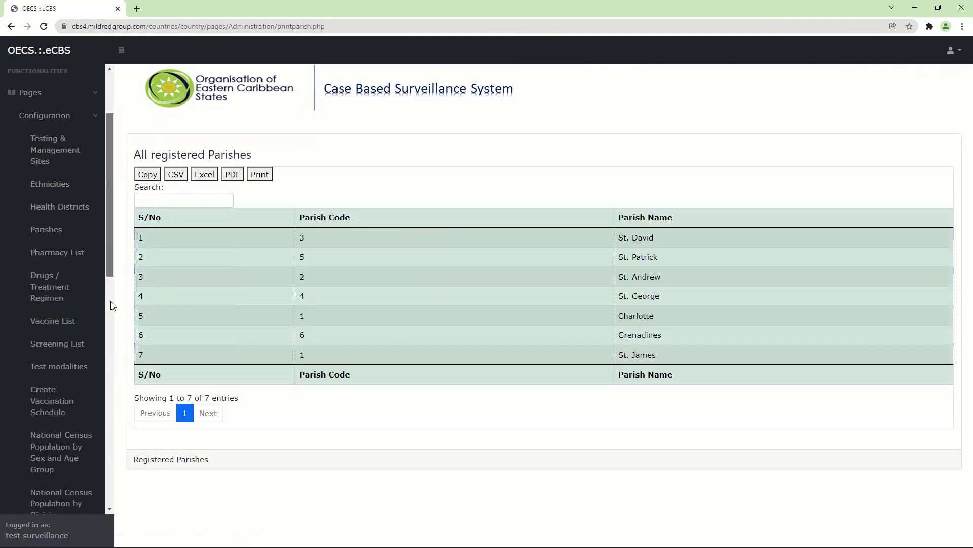
pyautogui.scroll(-10, 112, 305)
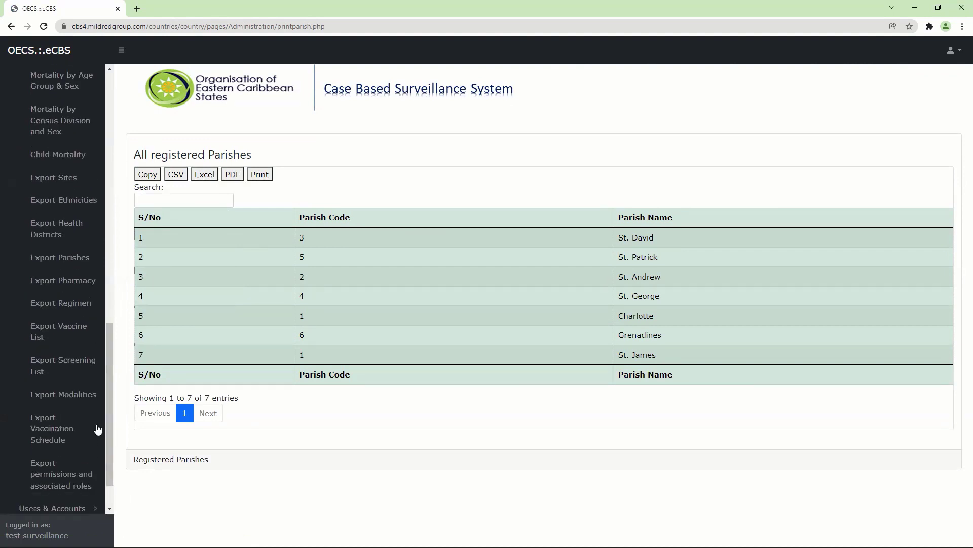
pyautogui.click(75, 287)
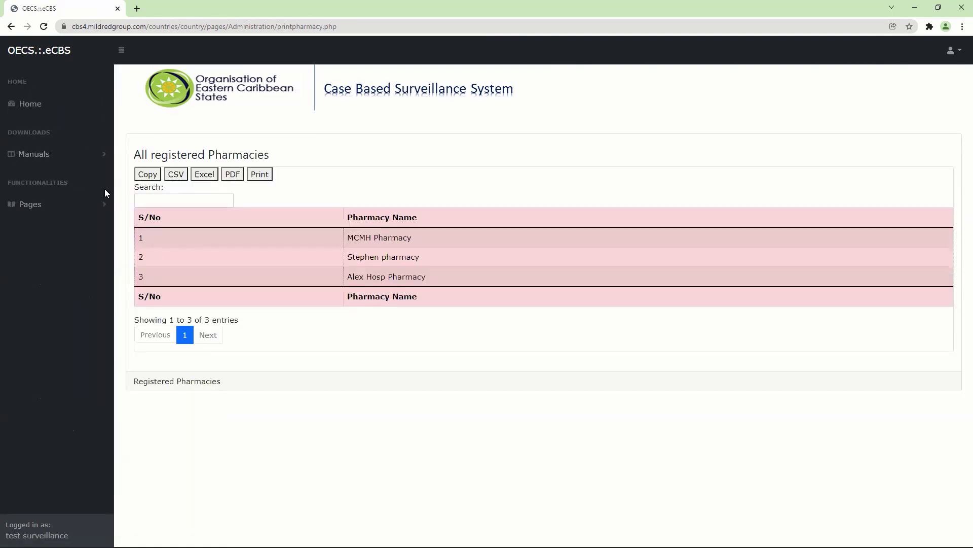
pyautogui.click(103, 204)
pyautogui.click(101, 227)
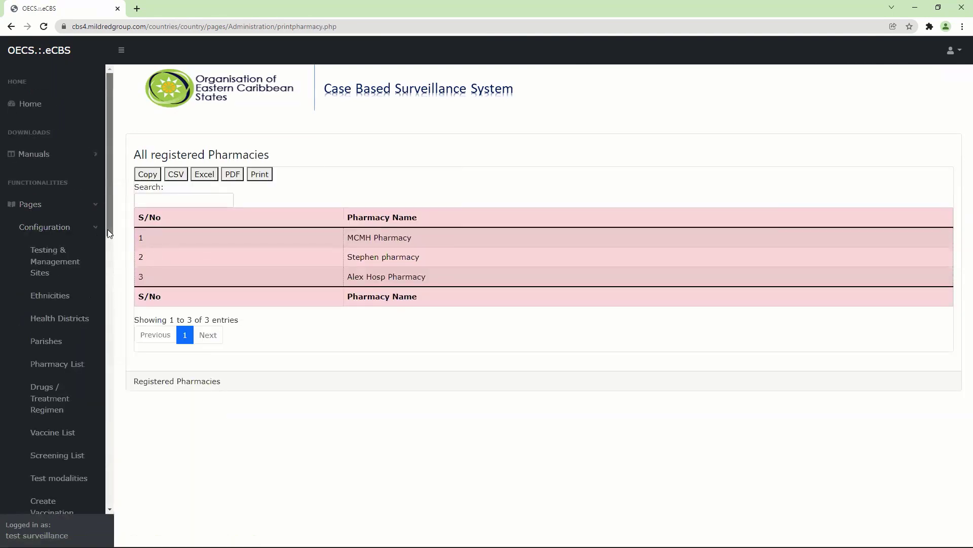
pyautogui.moveTo(107, 230); pyautogui.dragTo(106, 504)
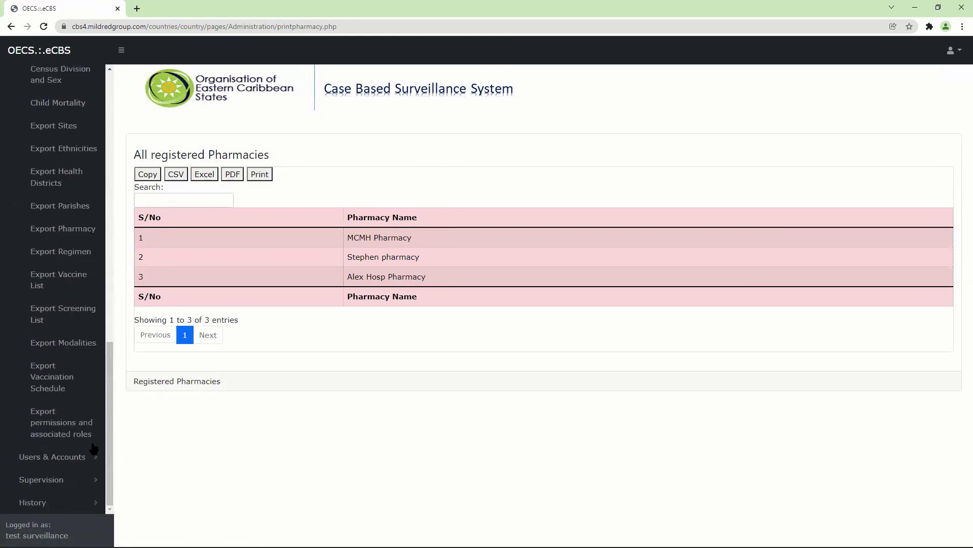
# Step: Review both pages of the HIV / TB regimen list, then open the 21-entry vaccines list
pyautogui.click(71, 253)
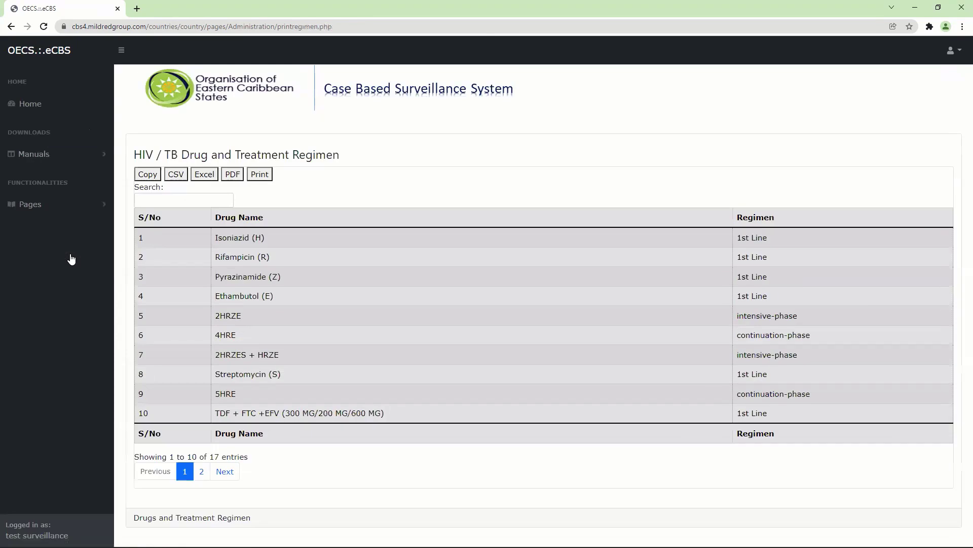
pyautogui.click(203, 472)
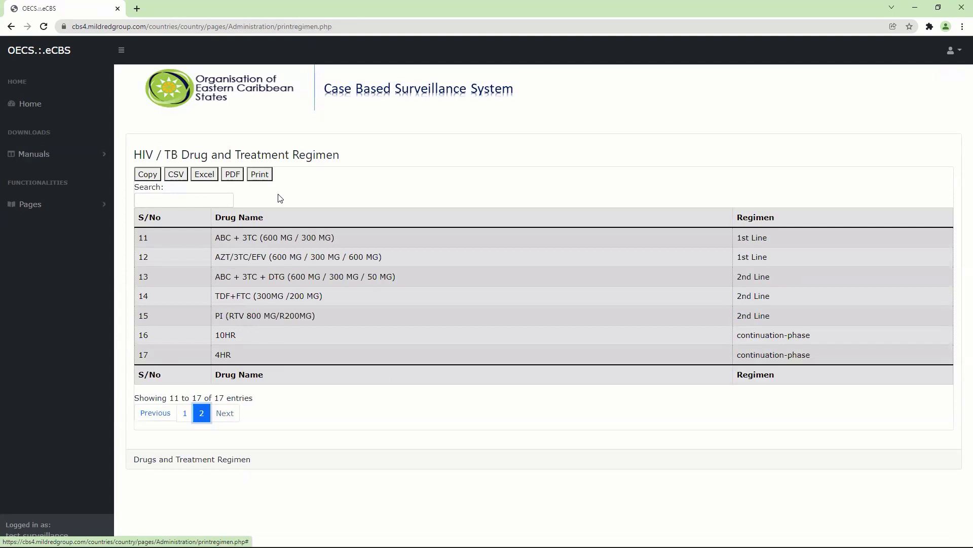
pyautogui.click(90, 203)
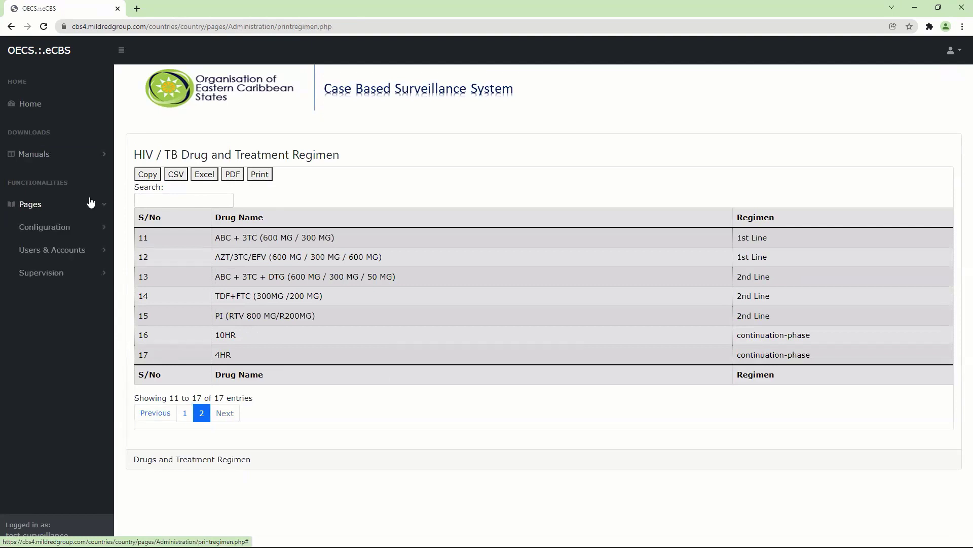
pyautogui.click(87, 226)
pyautogui.moveTo(110, 221); pyautogui.dragTo(108, 500)
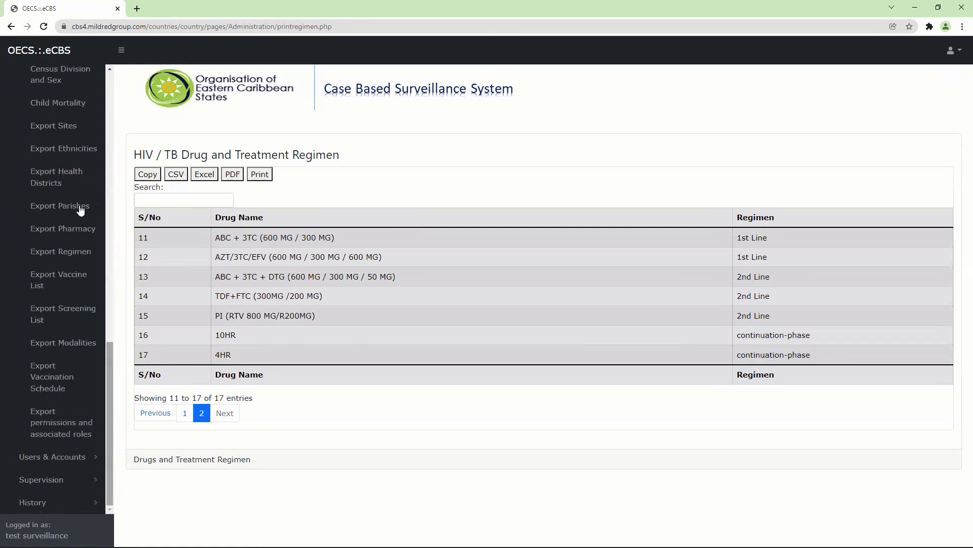
pyautogui.click(69, 281)
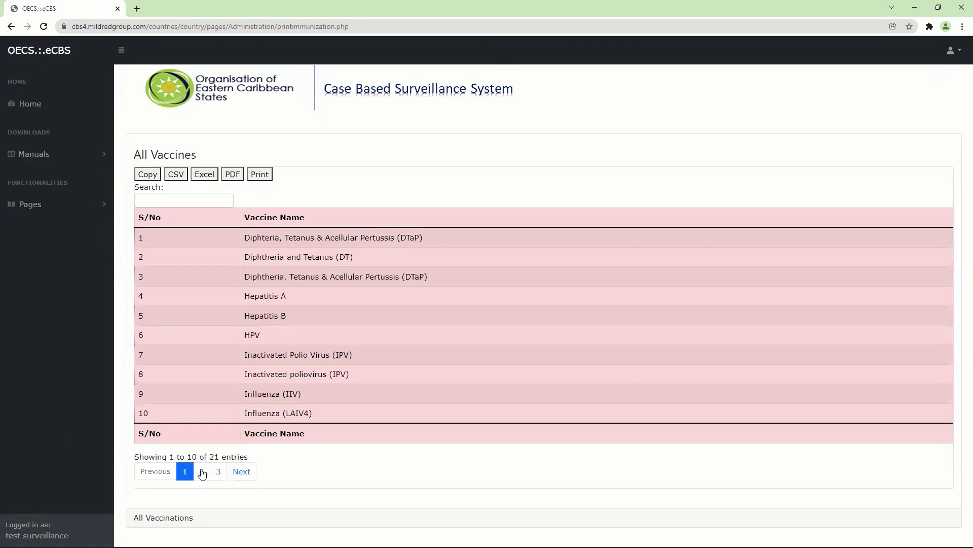
pyautogui.click(202, 472)
pyautogui.click(219, 471)
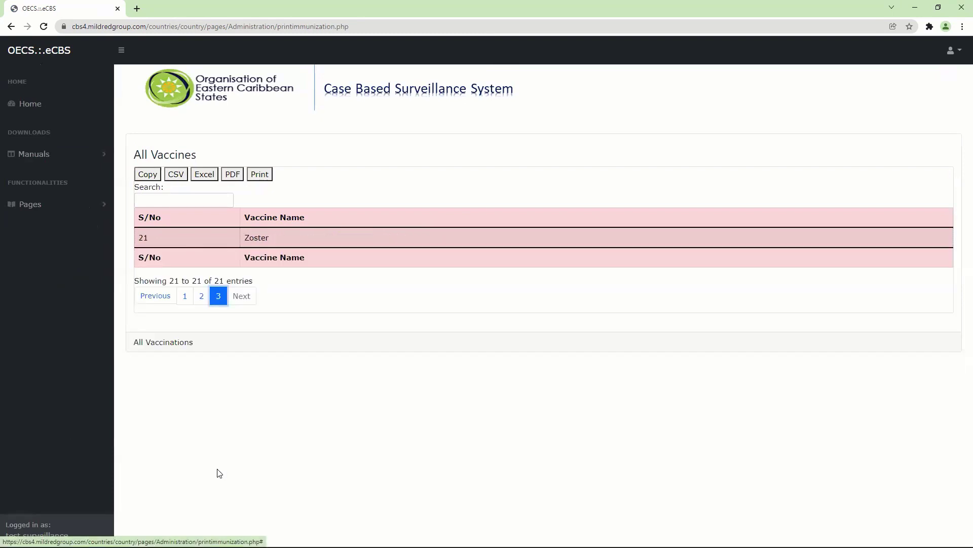
pyautogui.click(184, 296)
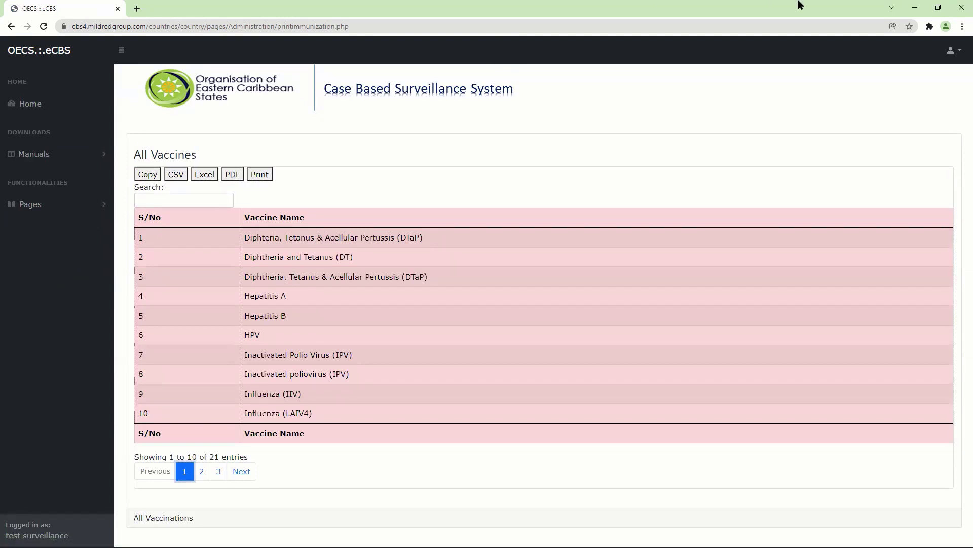
pyautogui.click(537, 176)
pyautogui.click(81, 204)
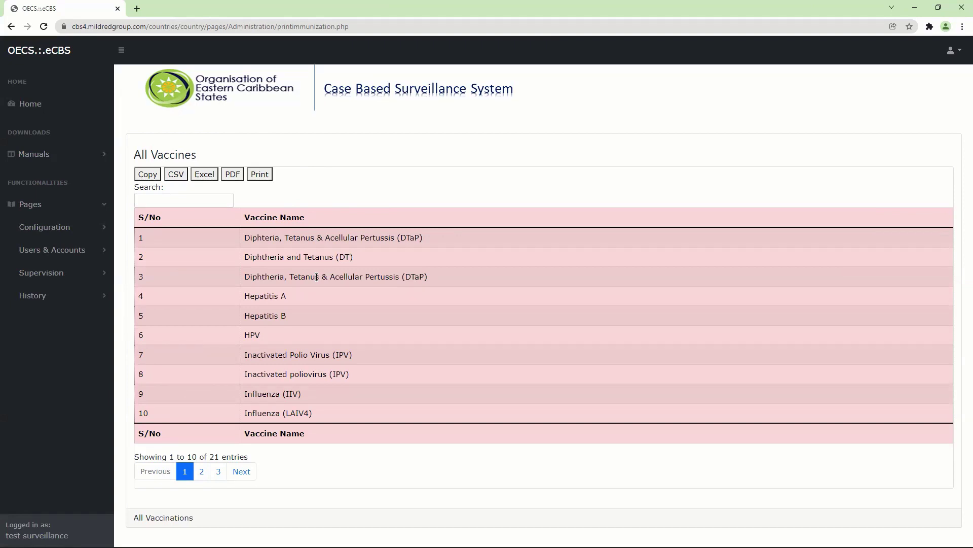
pyautogui.click(77, 230)
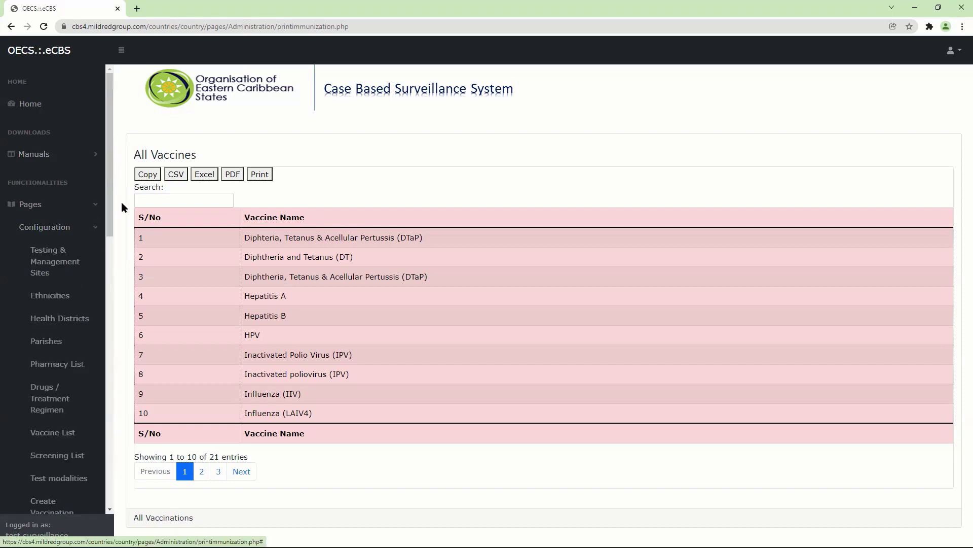
pyautogui.scroll(-1, 106, 476)
pyautogui.scroll(-8, 106, 476)
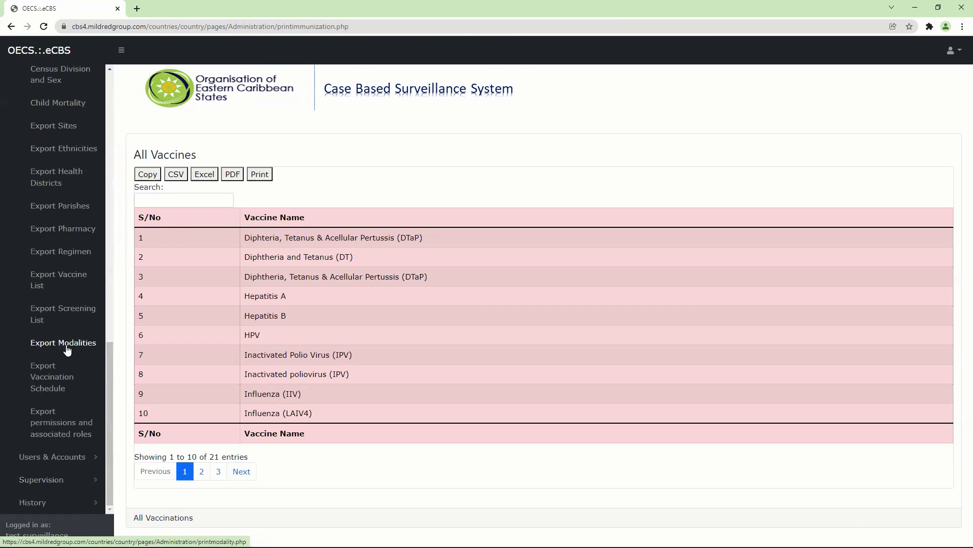
# Step: Open the 120-entry Screening List and page back from the last page to entries 71–80
pyautogui.click(71, 312)
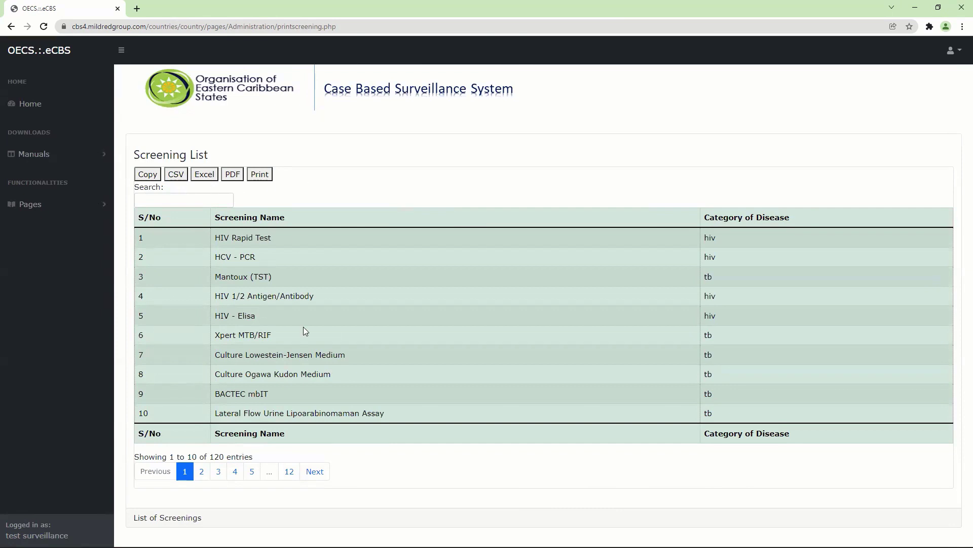
pyautogui.click(289, 472)
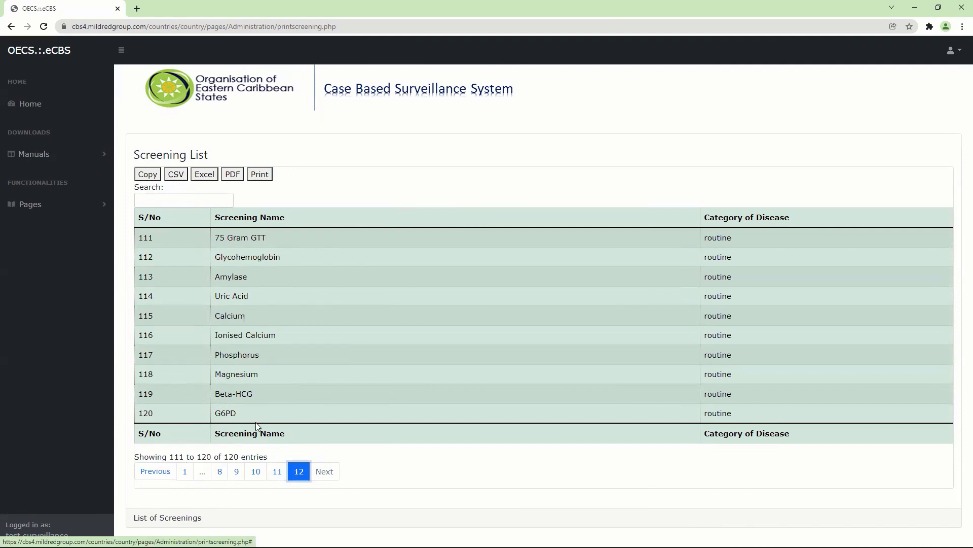
pyautogui.click(276, 471)
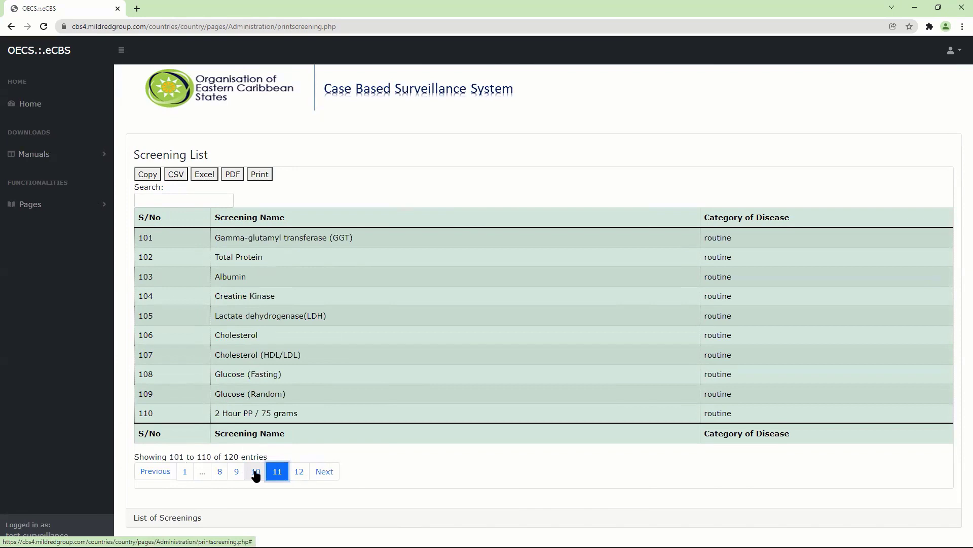
pyautogui.click(255, 471)
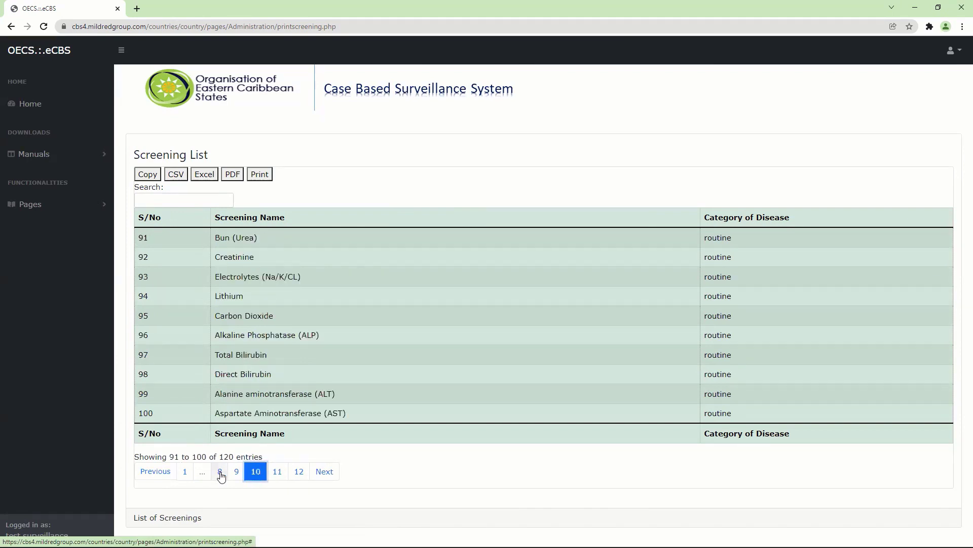
pyautogui.click(234, 472)
pyautogui.click(223, 472)
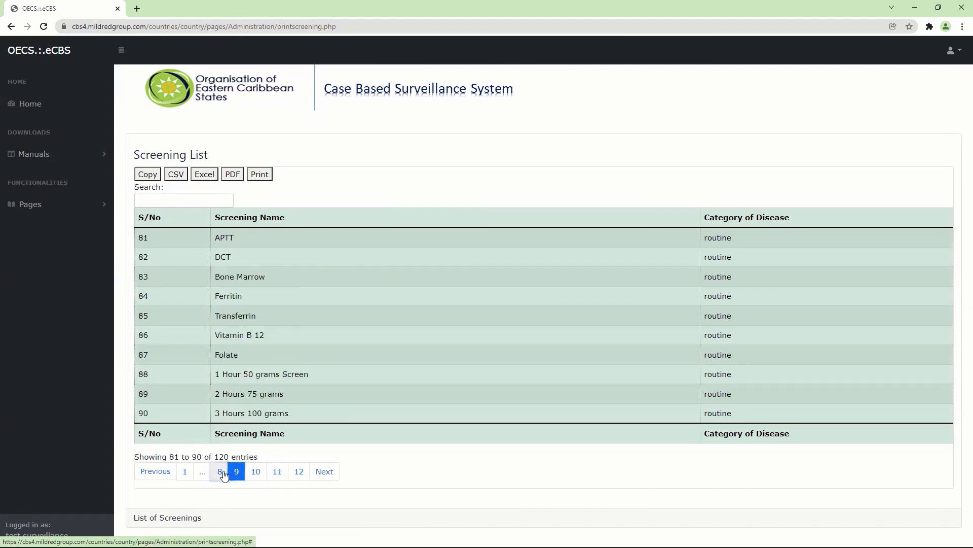
# Step: Expand Pages > Configuration and scroll the sidebar down
pyautogui.click(76, 208)
pyautogui.click(77, 227)
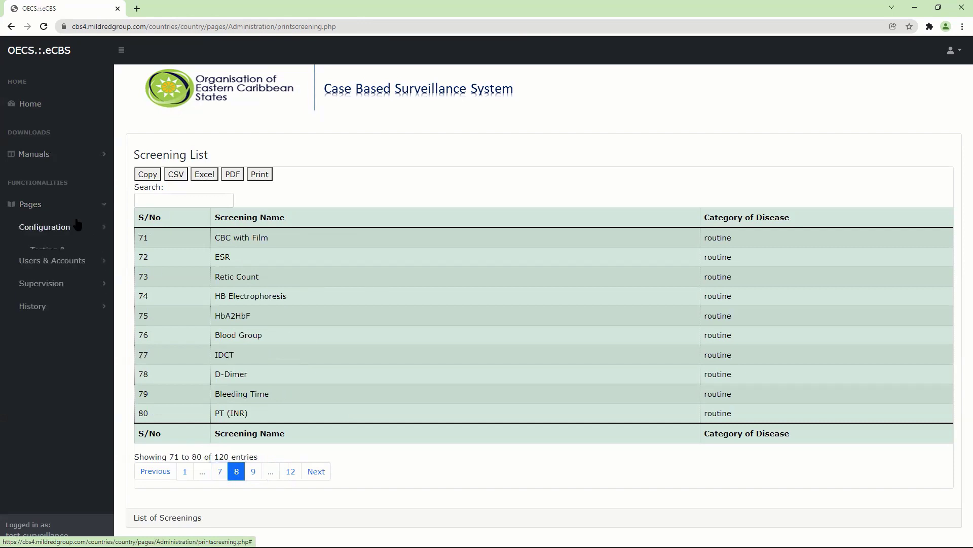
pyautogui.moveTo(107, 216); pyautogui.dragTo(121, 510)
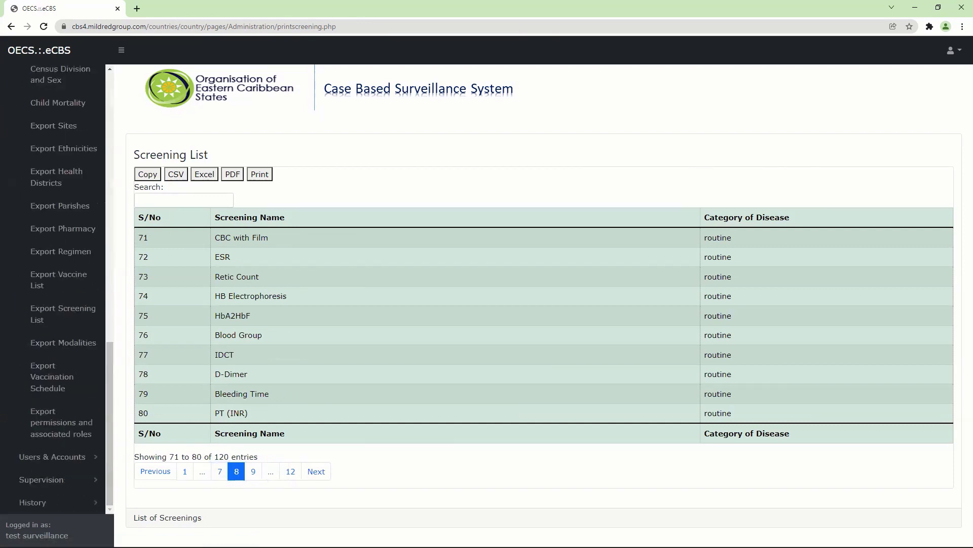
# Step: Review the five-entry Vaccination Schedule, then open the permissions and associated roles list
pyautogui.click(40, 389)
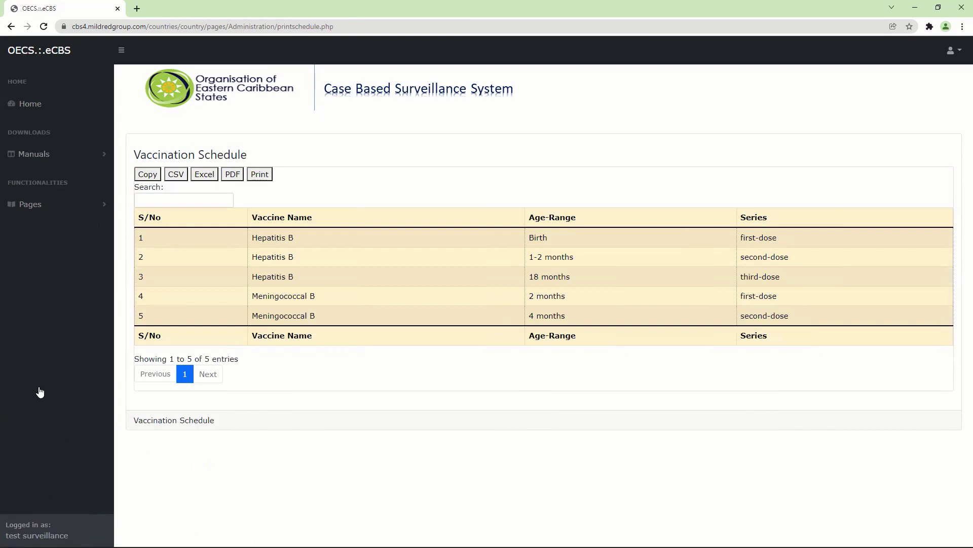
pyautogui.click(71, 208)
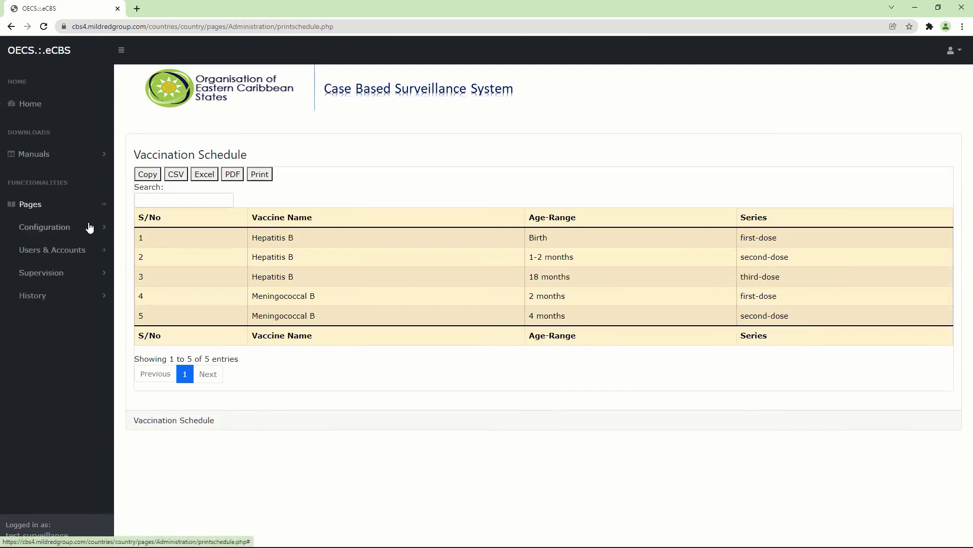
pyautogui.click(89, 227)
pyautogui.scroll(-10, 102, 223)
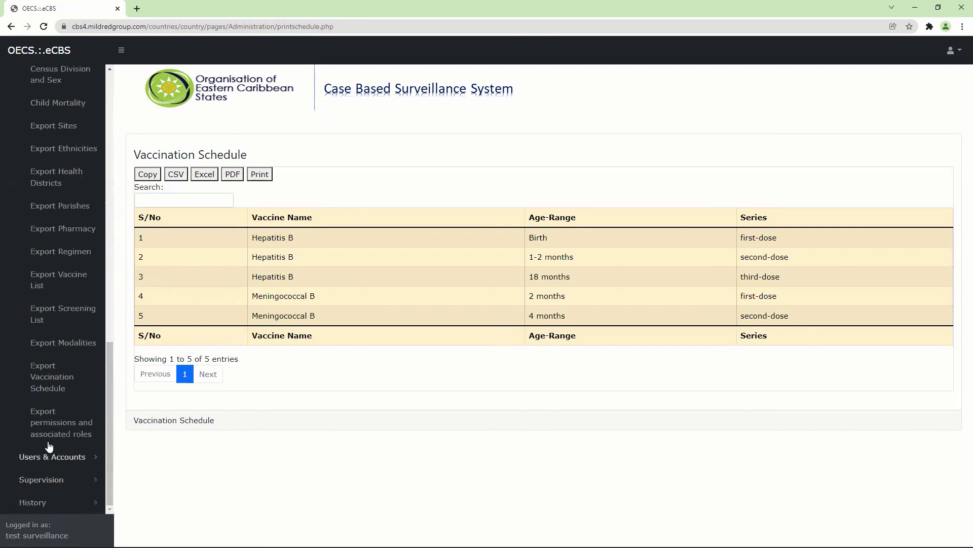
pyautogui.click(59, 420)
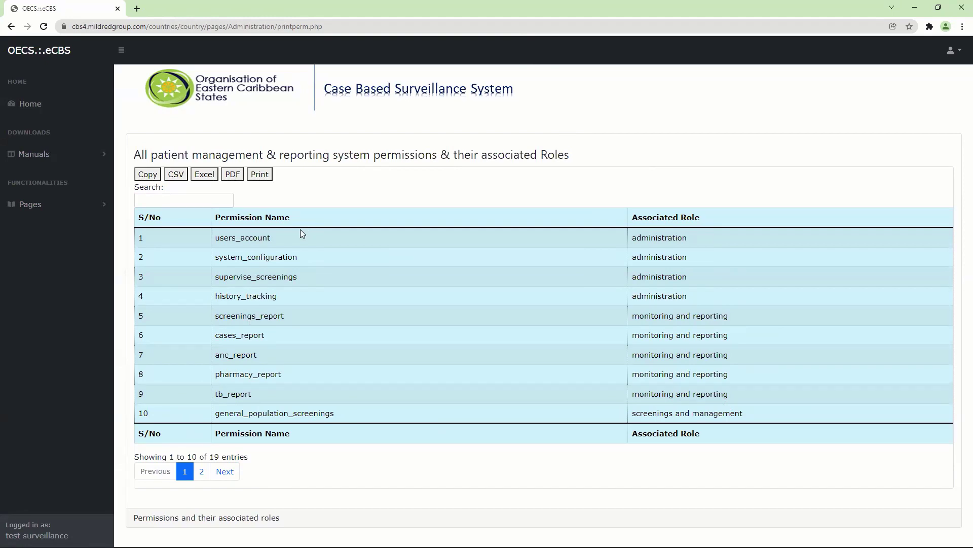
# Step: Show page 2 of the permissions list, entries 11–19 from referals to prevention_control
pyautogui.click(199, 473)
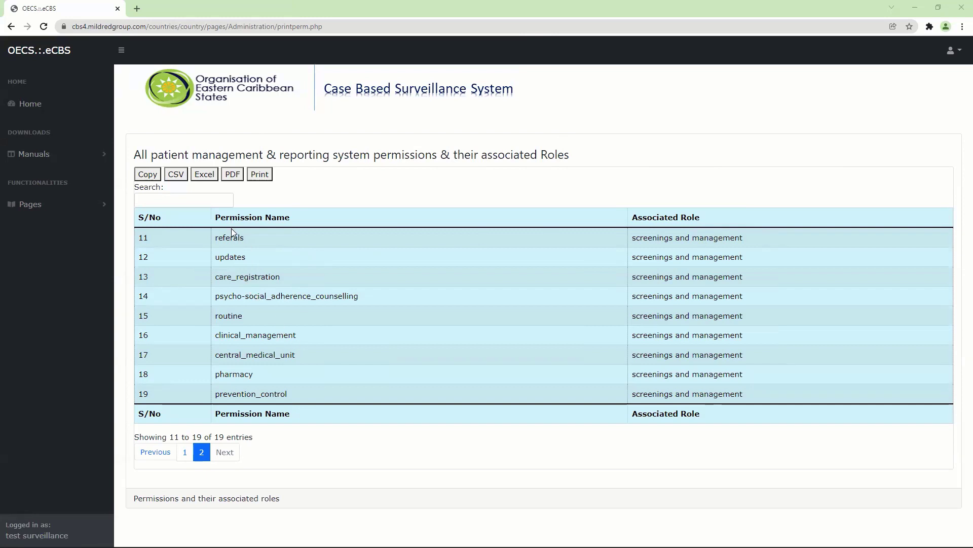
# Step: Open the Create New User registration form from Pages > Users & Accounts
pyautogui.click(36, 208)
pyautogui.click(62, 251)
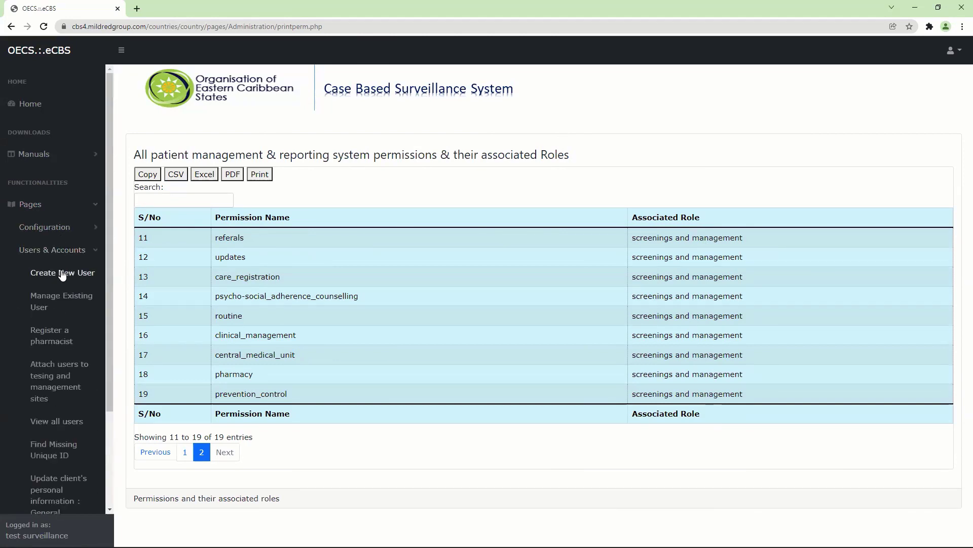
pyautogui.click(62, 275)
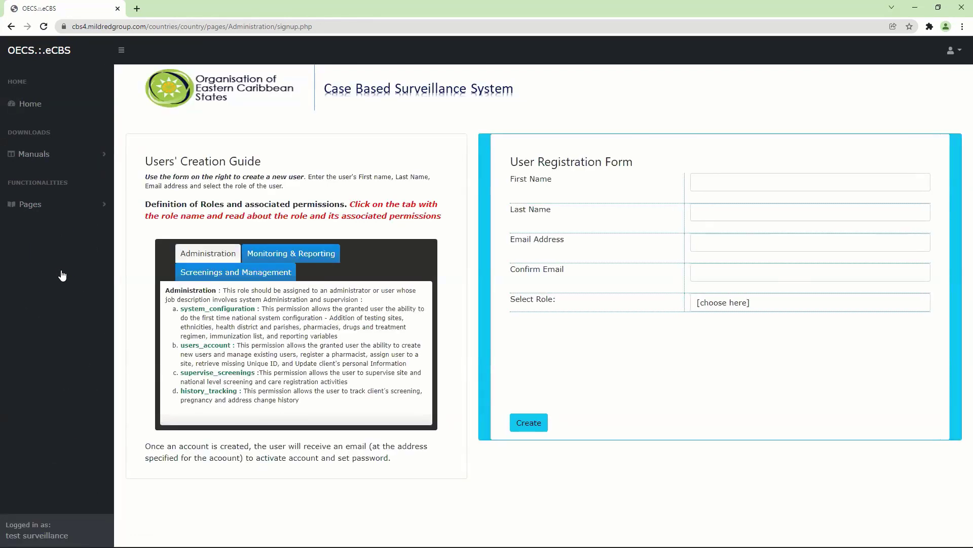
pyautogui.click(745, 177)
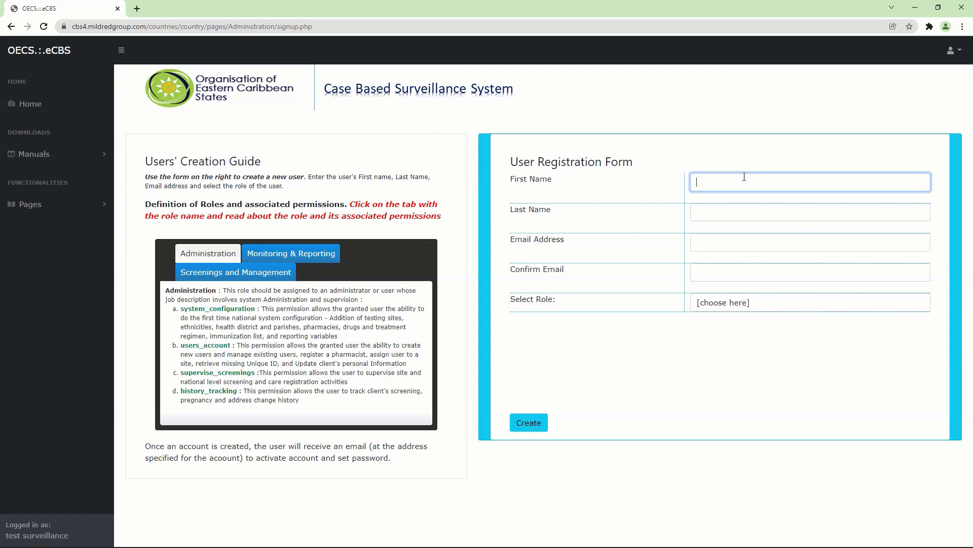
# Step: Check the existing accounts in the All Users list
pyautogui.click(63, 211)
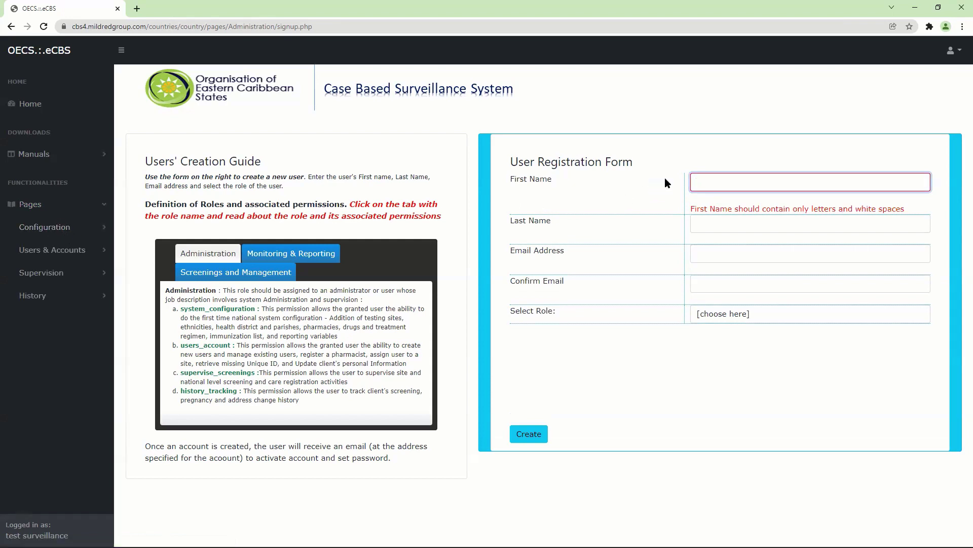
pyautogui.click(720, 181)
pyautogui.click(52, 249)
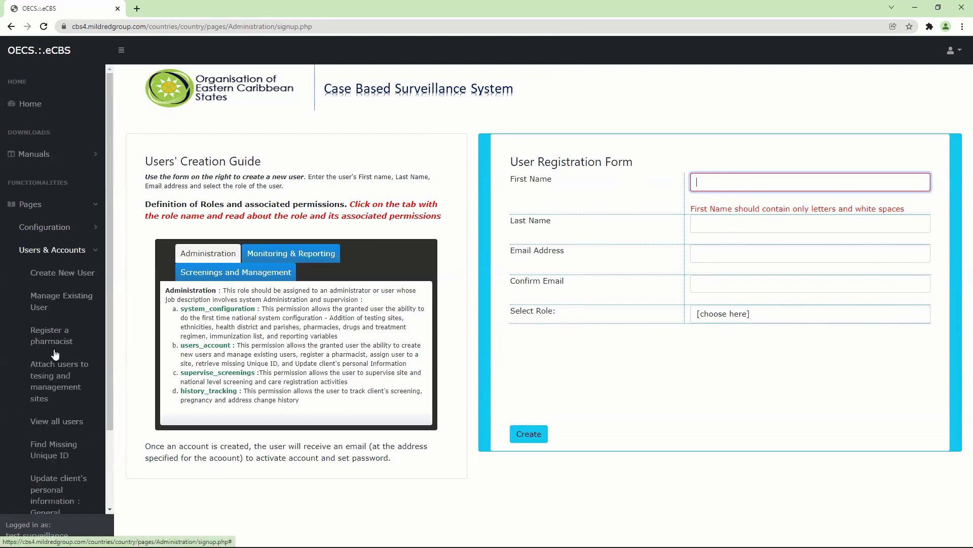
pyautogui.click(51, 423)
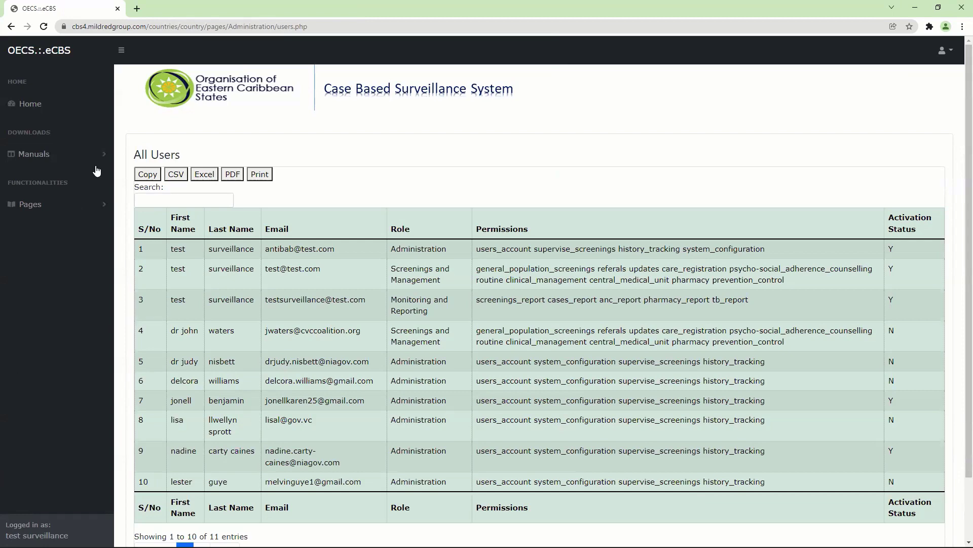
# Step: Return to the blank Create New User form and focus First Name
pyautogui.click(30, 203)
pyautogui.click(56, 251)
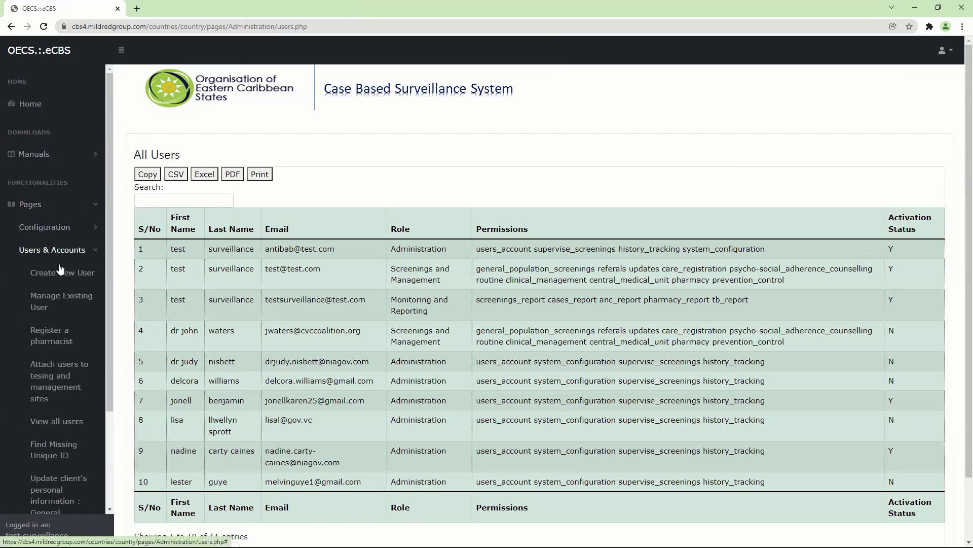
pyautogui.click(60, 274)
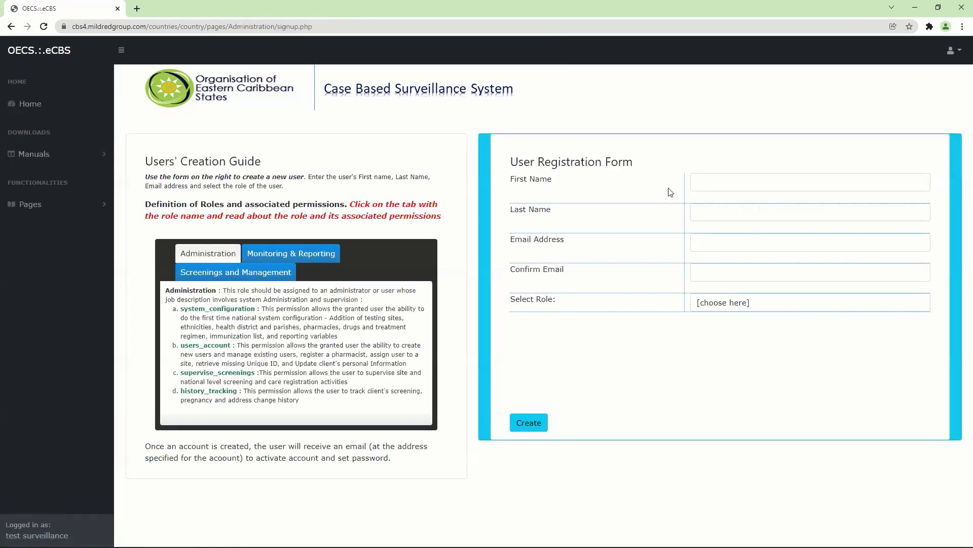
pyautogui.click(734, 186)
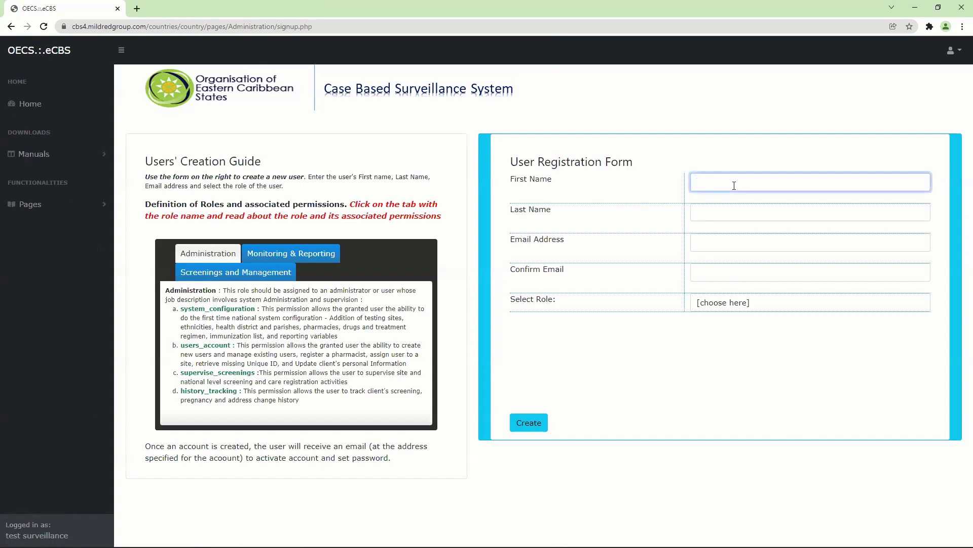
# Step: Enter the new user's first and last name and the same e-mail in both e-mail fields
pyautogui.click(712, 212)
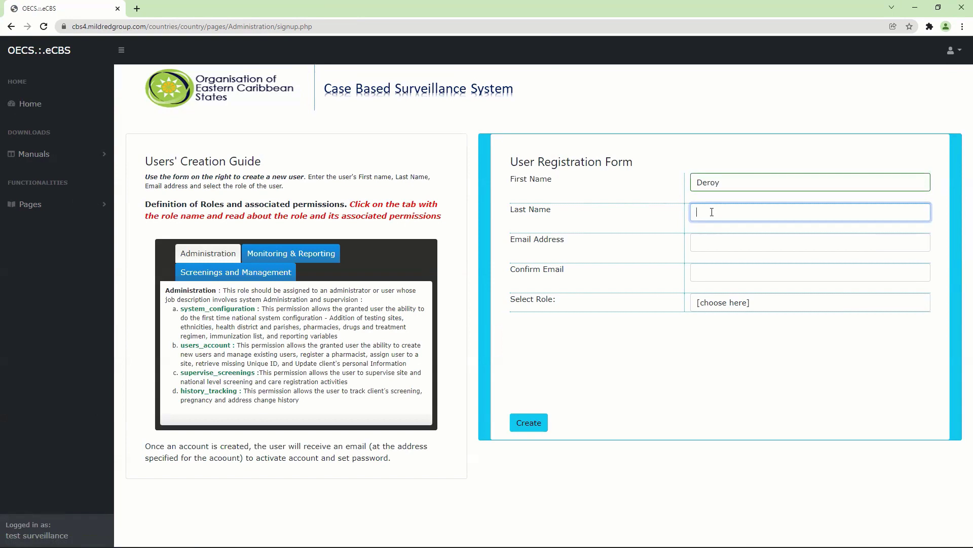
pyautogui.click(739, 238)
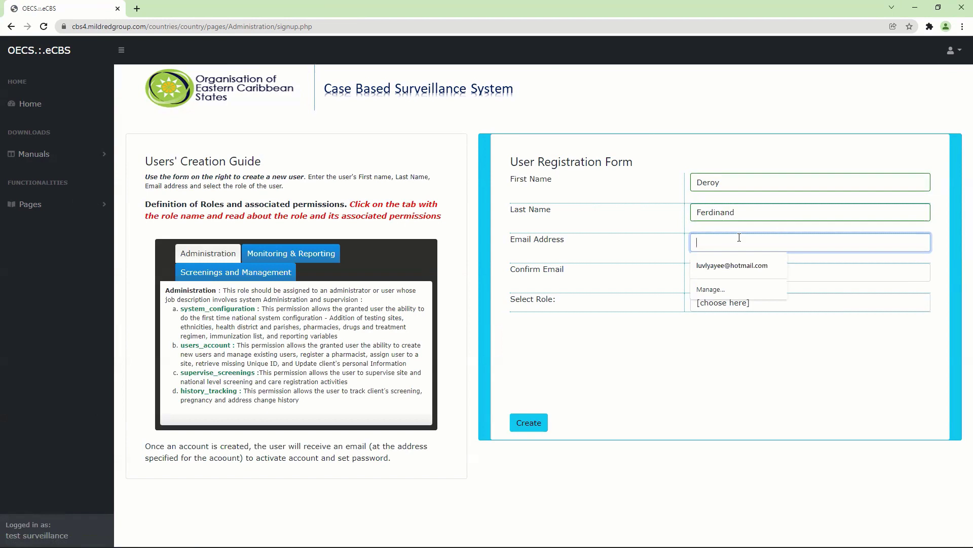
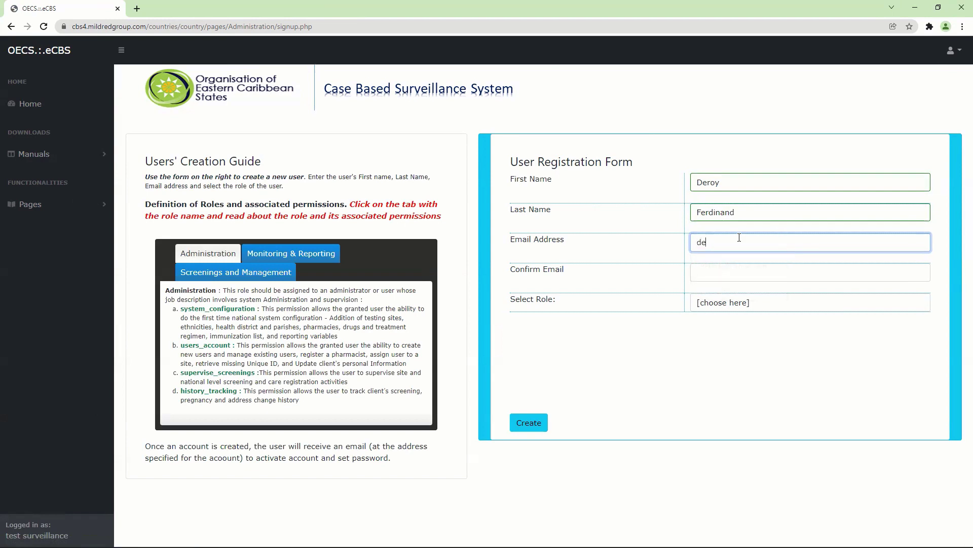
pyautogui.press('Tab')
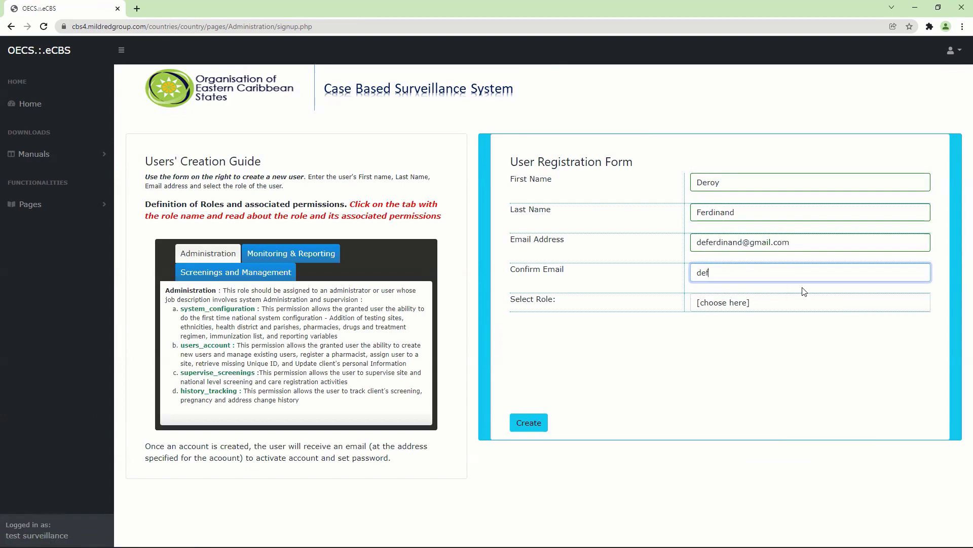
pyautogui.press('Tab')
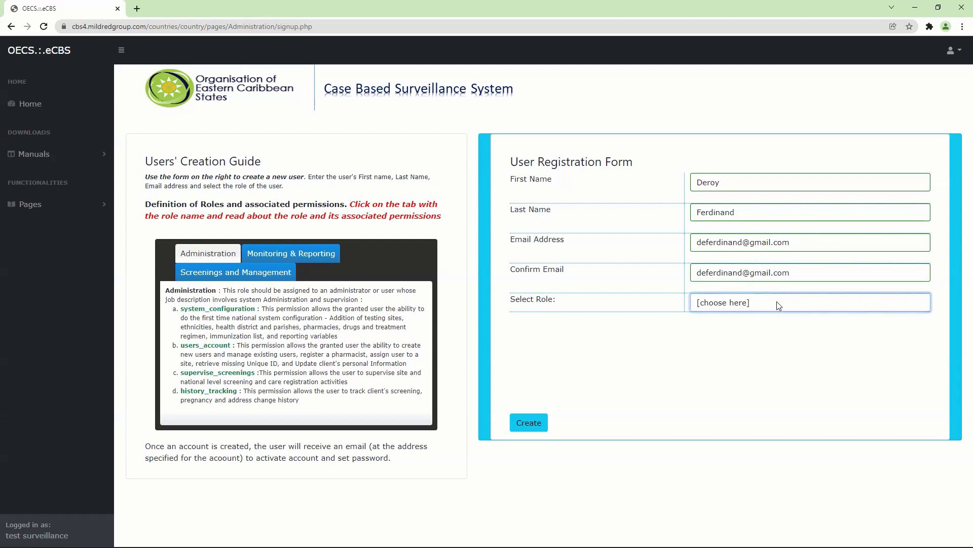
pyautogui.click(778, 305)
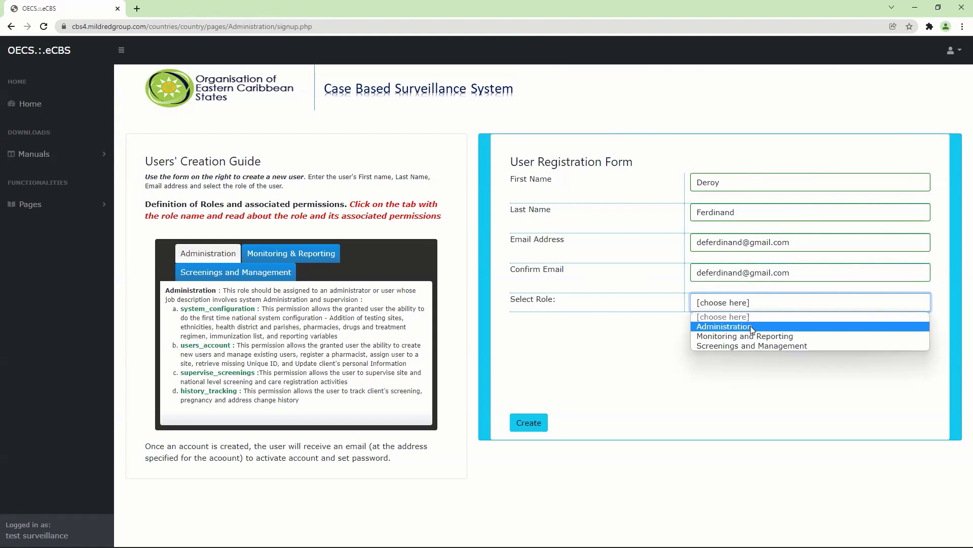
# Step: Give the user the Administration role with users_account and system_configuration permissions, then create it
pyautogui.click(751, 326)
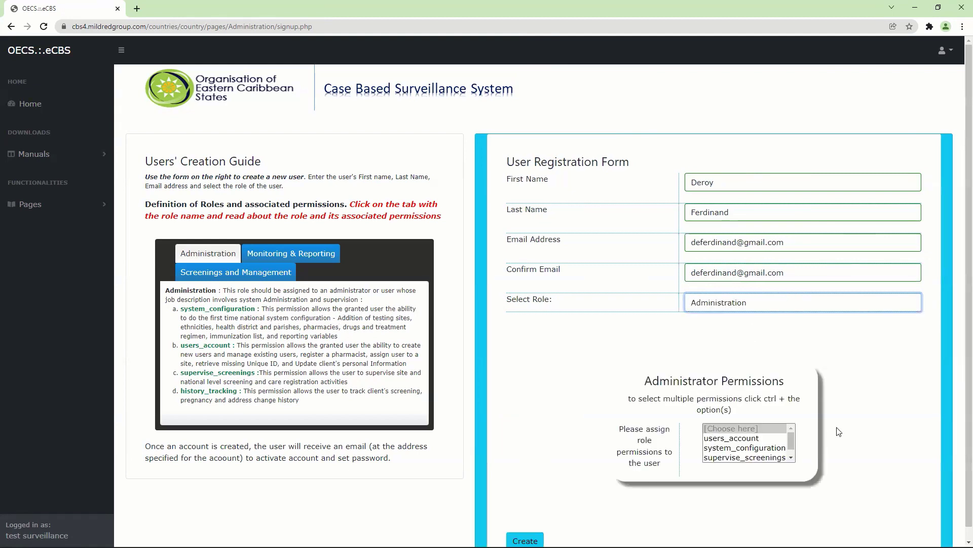
pyautogui.click(791, 458)
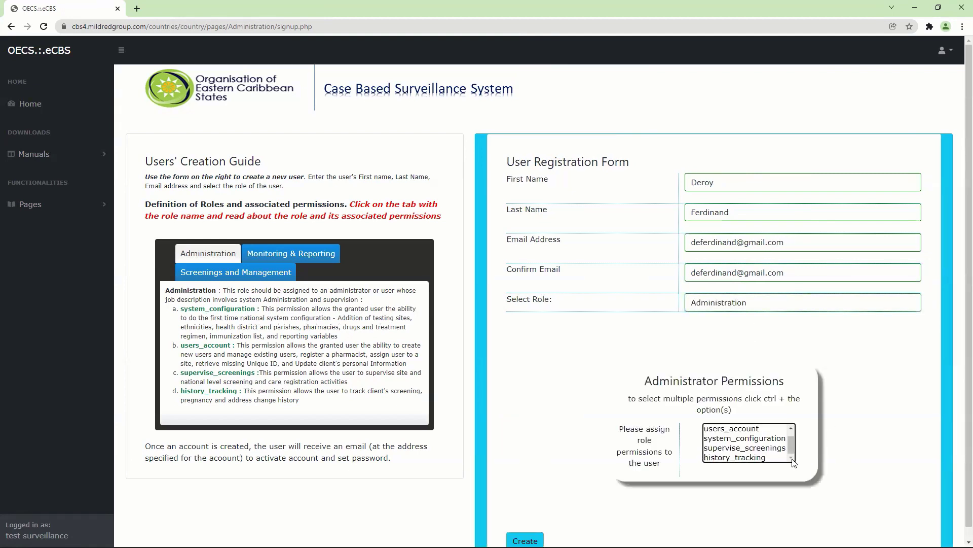
pyautogui.scroll(1, 791, 433)
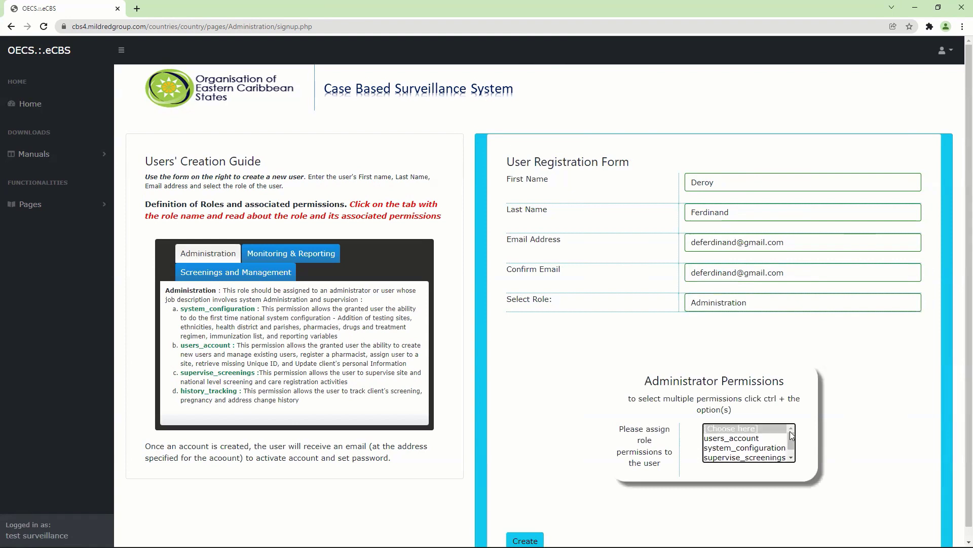
pyautogui.click(758, 441)
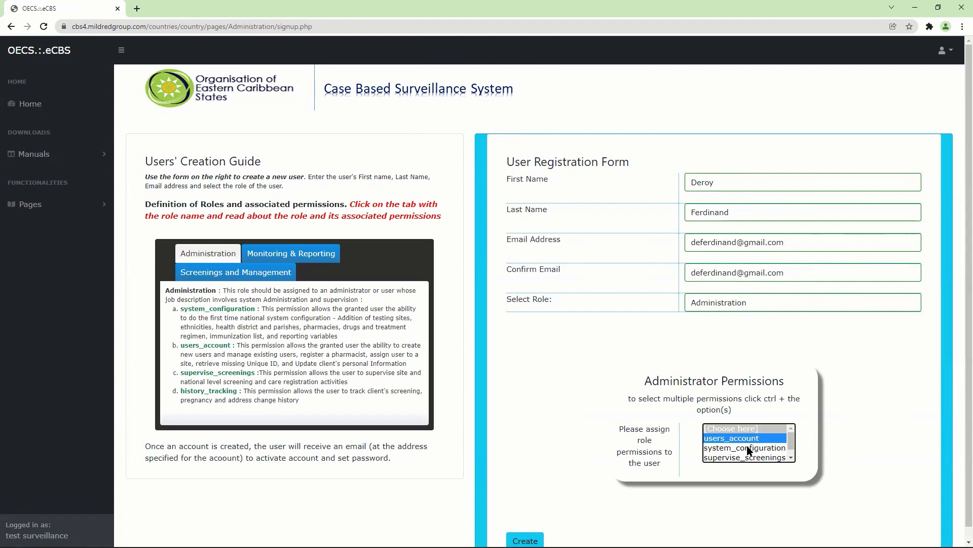
pyautogui.keyDown('ctrl'); pyautogui.click(748, 448); pyautogui.keyUp('ctrl')
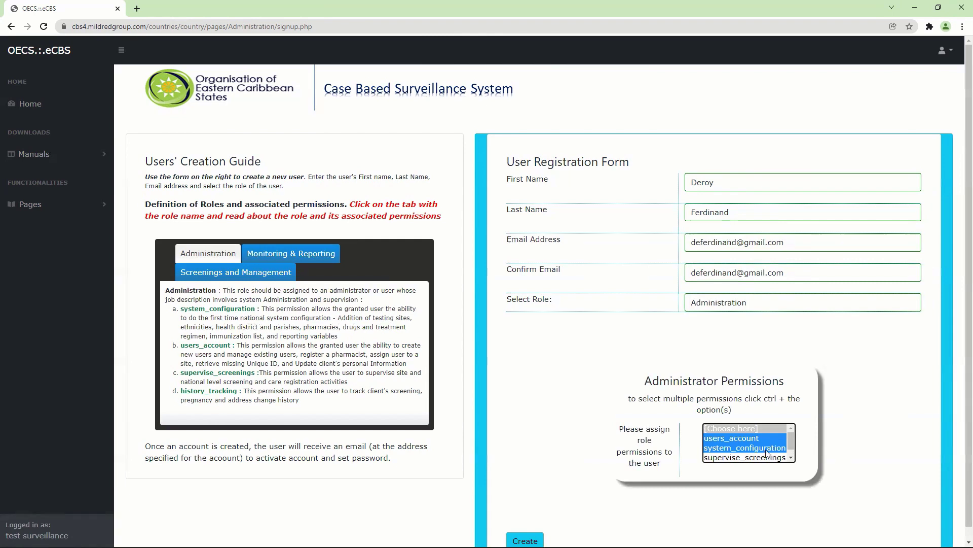
pyautogui.click(791, 458)
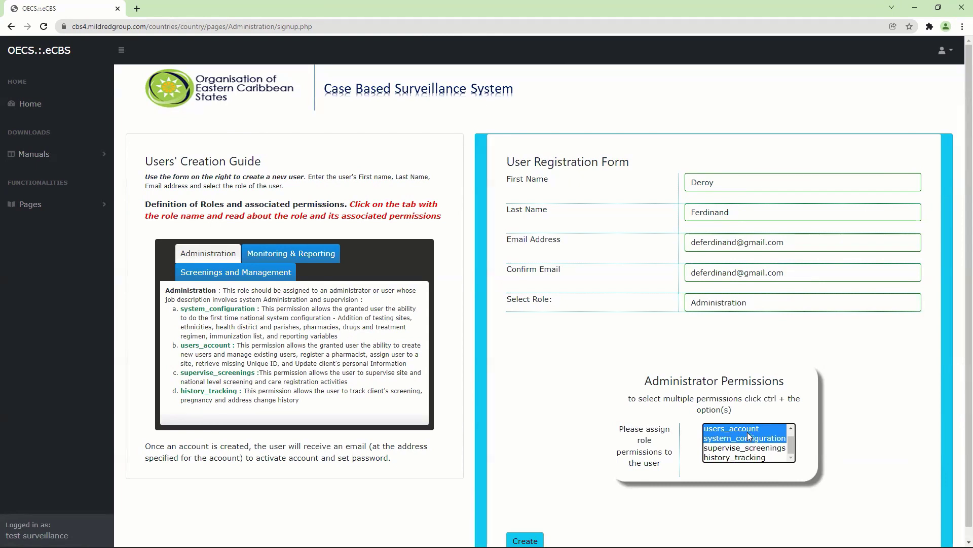
pyautogui.click(526, 540)
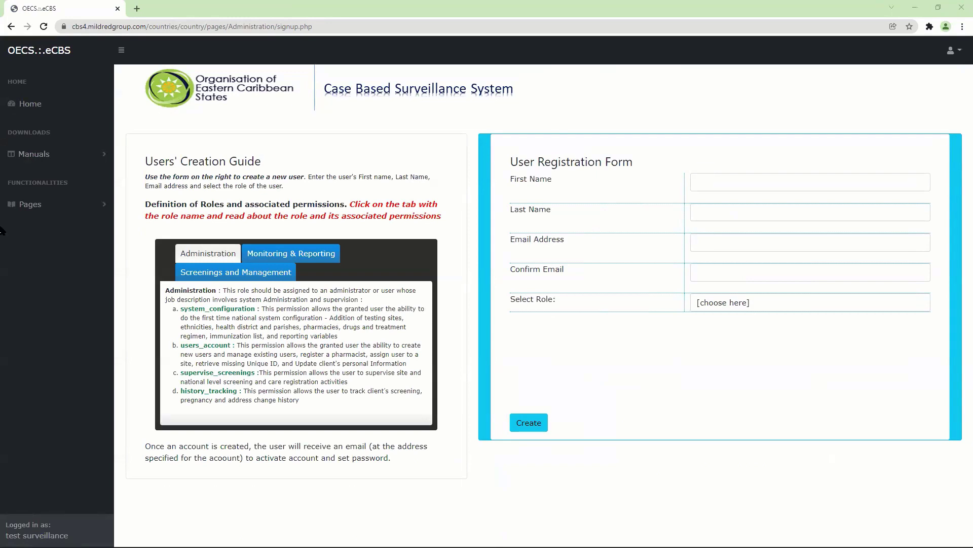
# Step: Trigger the letters-only validation on the empty First Name field and inspect it in developer tools
pyautogui.click(46, 212)
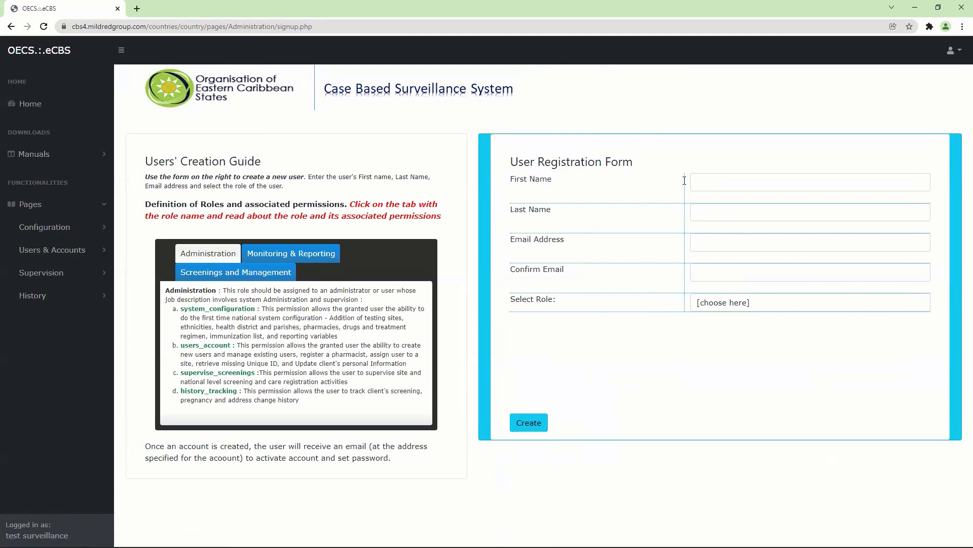
pyautogui.click(700, 181)
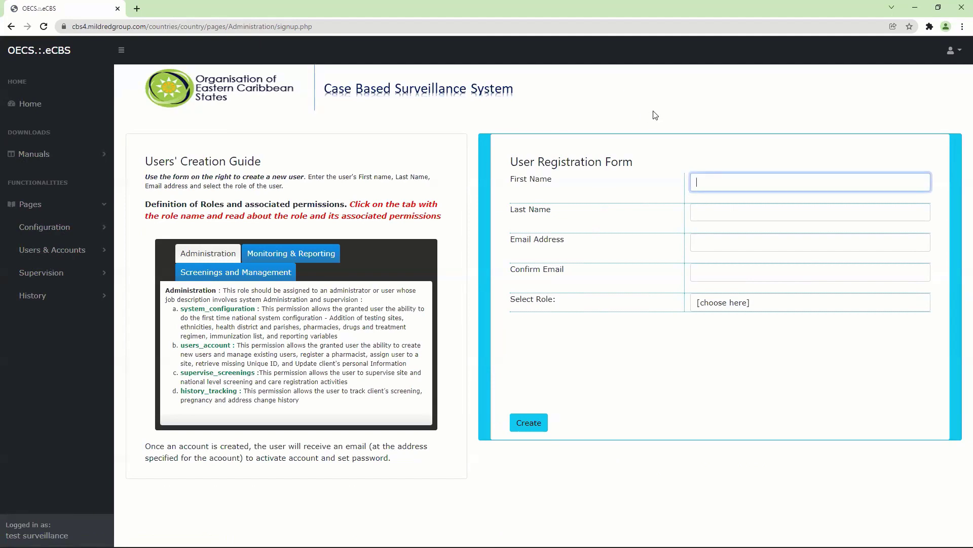
pyautogui.click(689, 136)
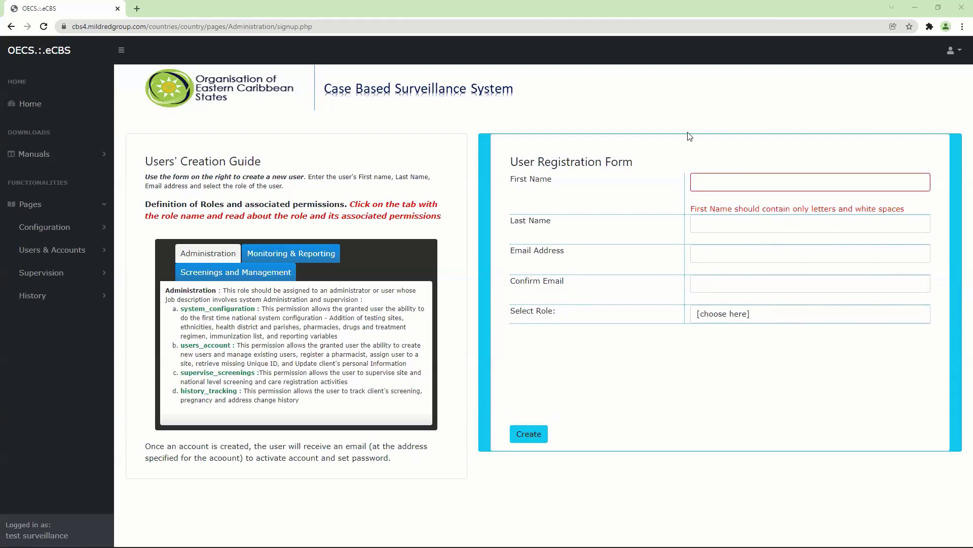
pyautogui.click(719, 184)
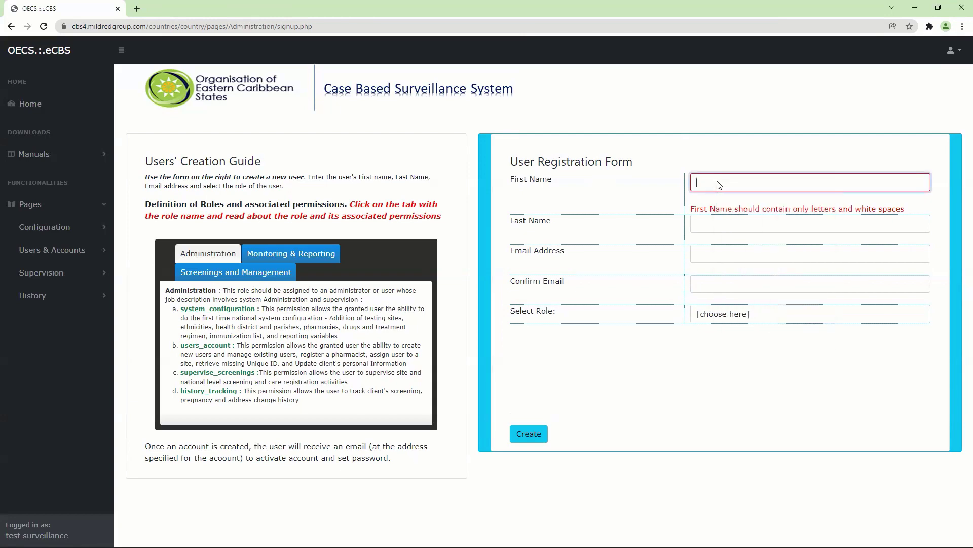
pyautogui.hotkey('ctrl', 'shift', 'i')
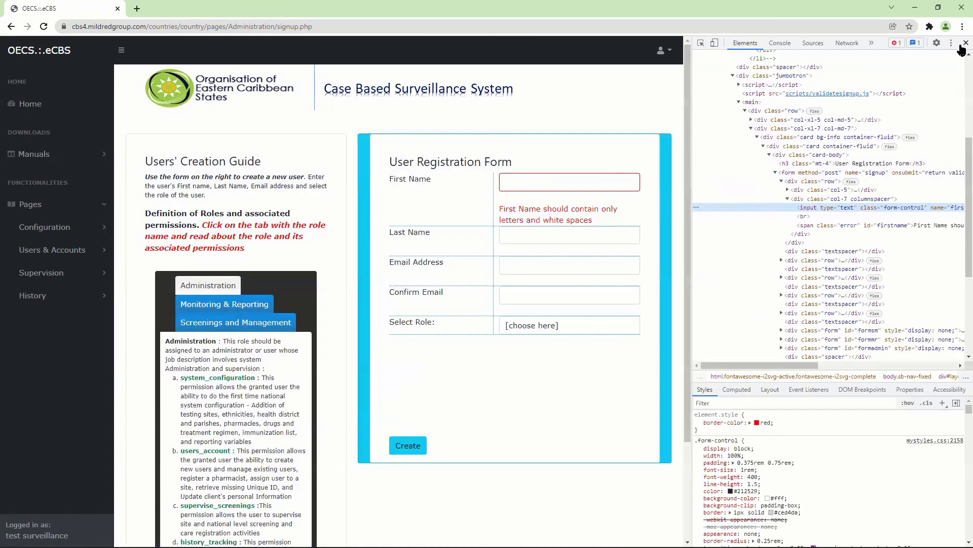
pyautogui.click(966, 43)
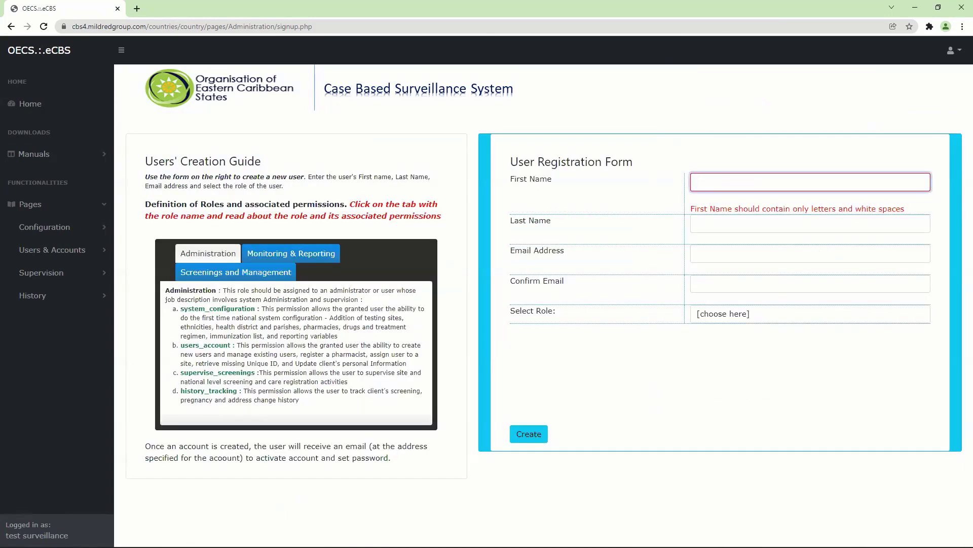
# Step: Fill in the next user's first name, last name, e-mail and confirmation e-mail
pyautogui.click(720, 180)
pyautogui.press('Tab')
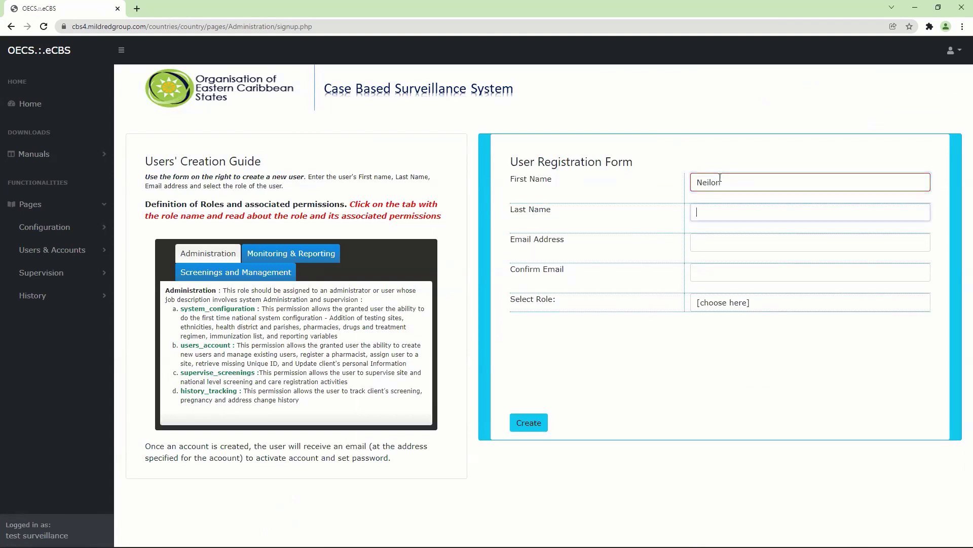
pyautogui.press('Tab')
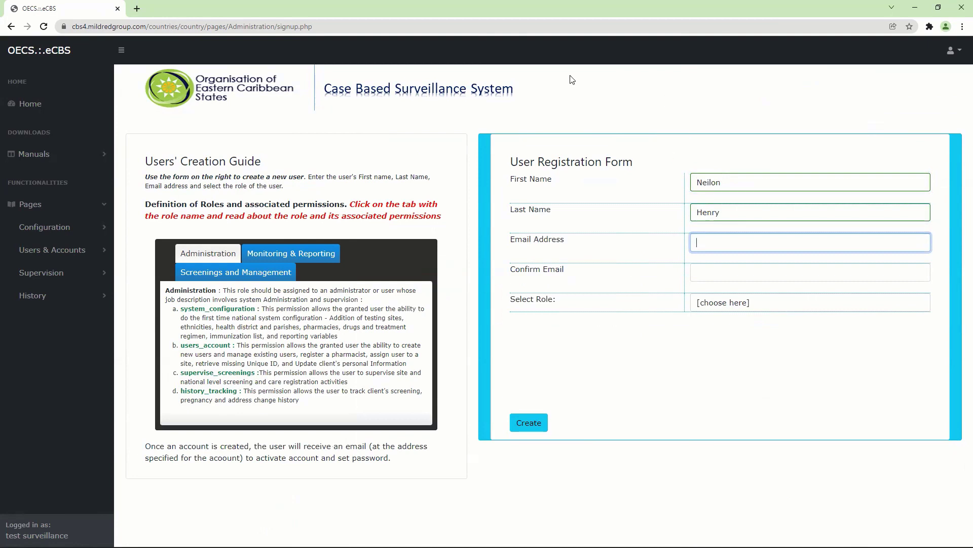
pyautogui.click(610, 4)
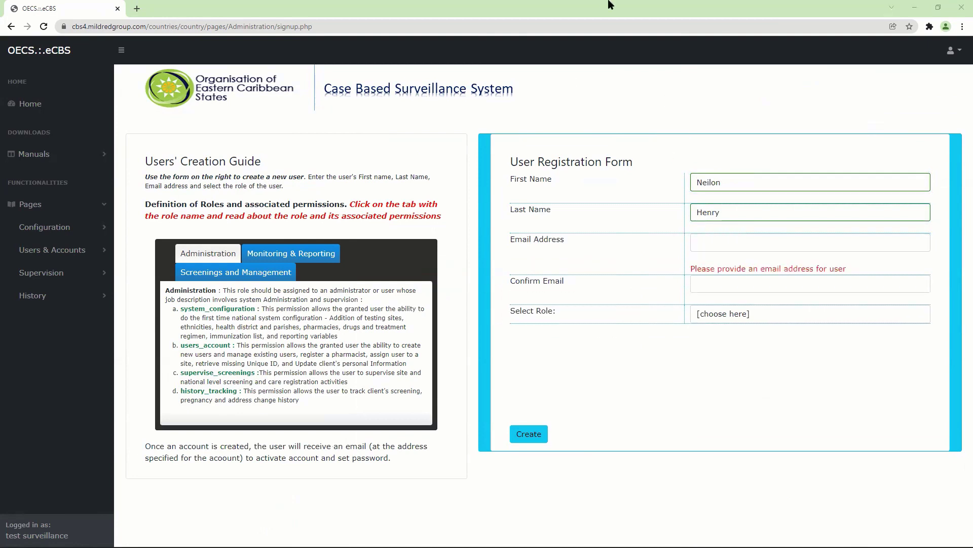
pyautogui.click(705, 242)
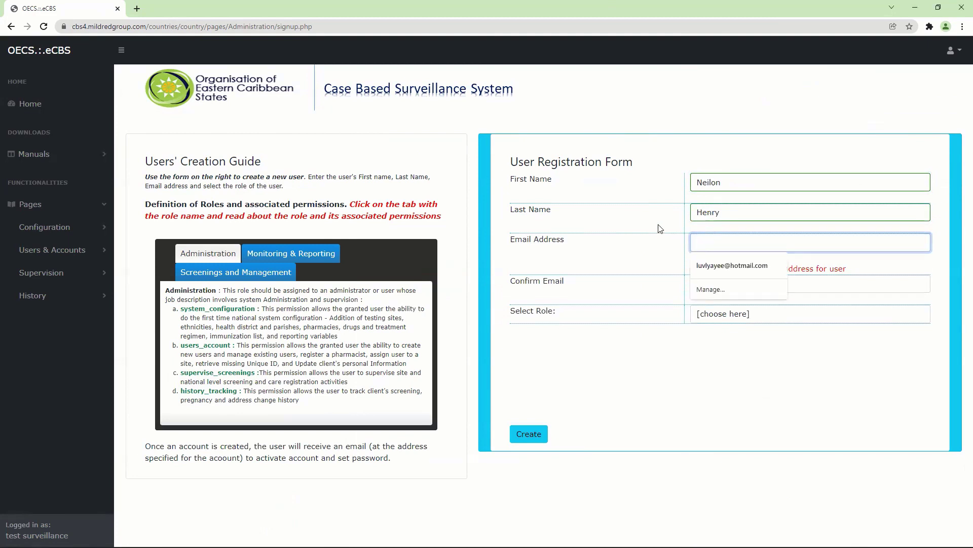
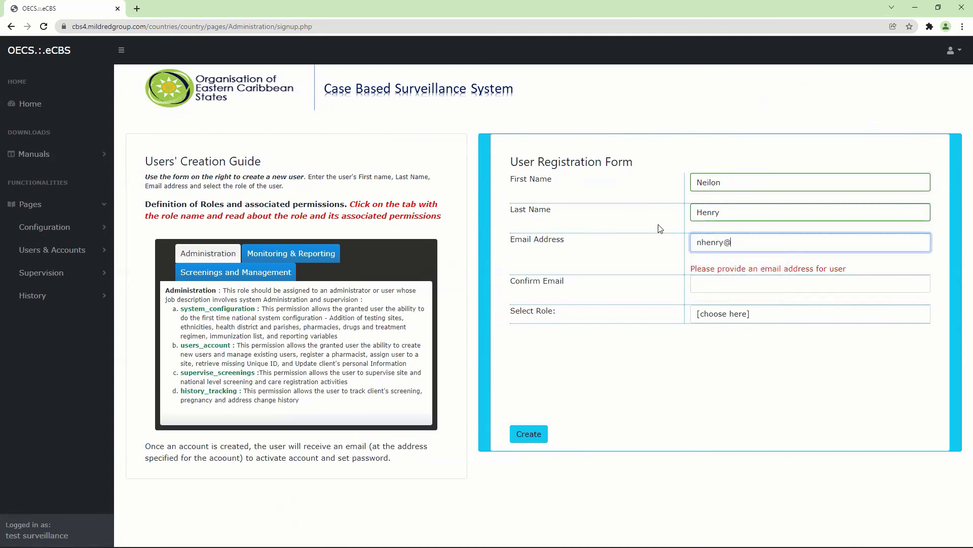
pyautogui.click(700, 277)
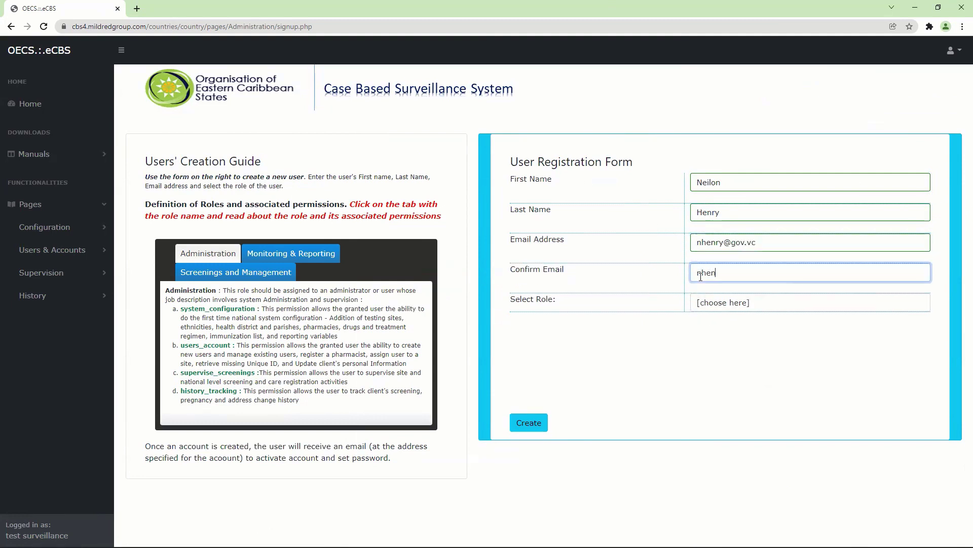
# Step: Choose the Administration role with the system_configuration permission and submit the form
pyautogui.click(700, 304)
pyautogui.click(710, 329)
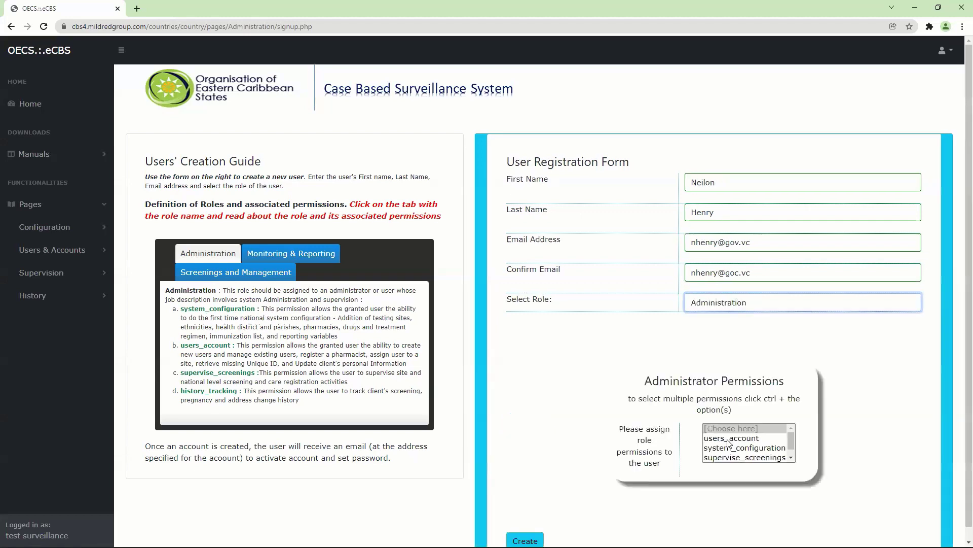
pyautogui.click(770, 448)
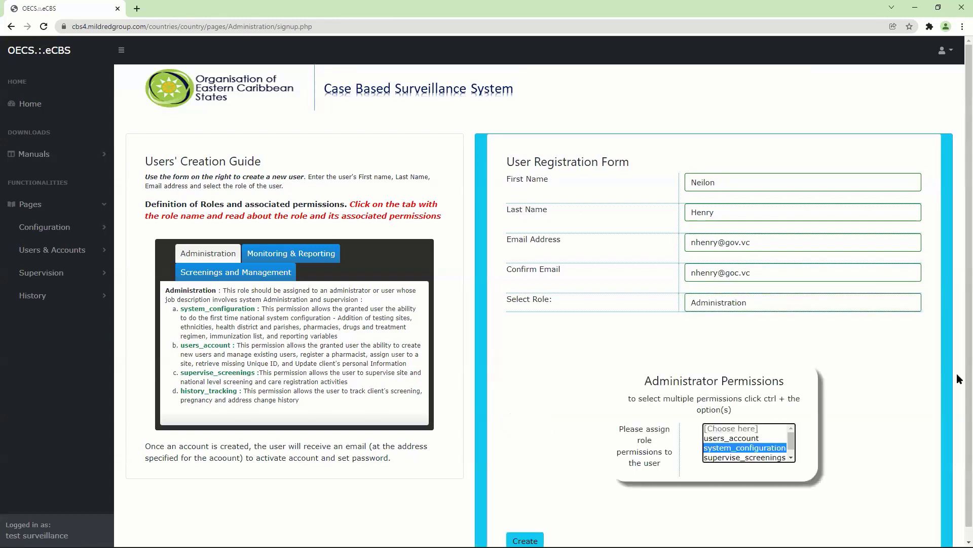
pyautogui.scroll(-1, 959, 390)
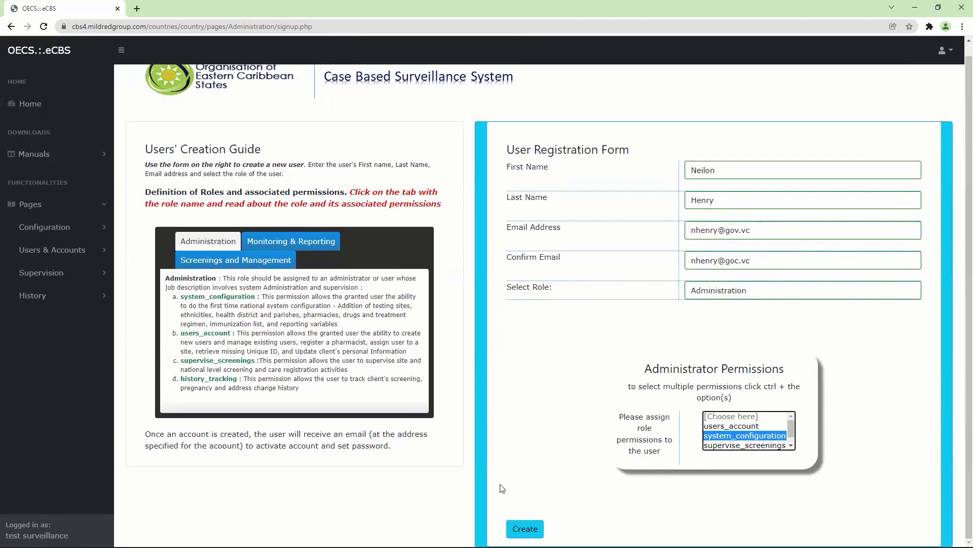
pyautogui.click(526, 529)
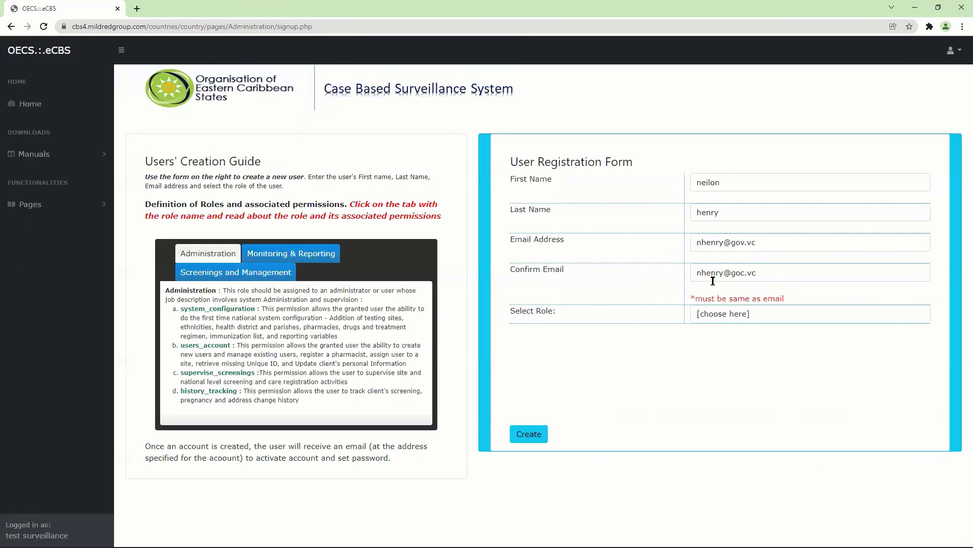
# Step: Fix the typo in the confirmation e-mail domain, reselect Administration, and create the user
pyautogui.click(745, 274)
pyautogui.press('BackSpace')
pyautogui.write('v')
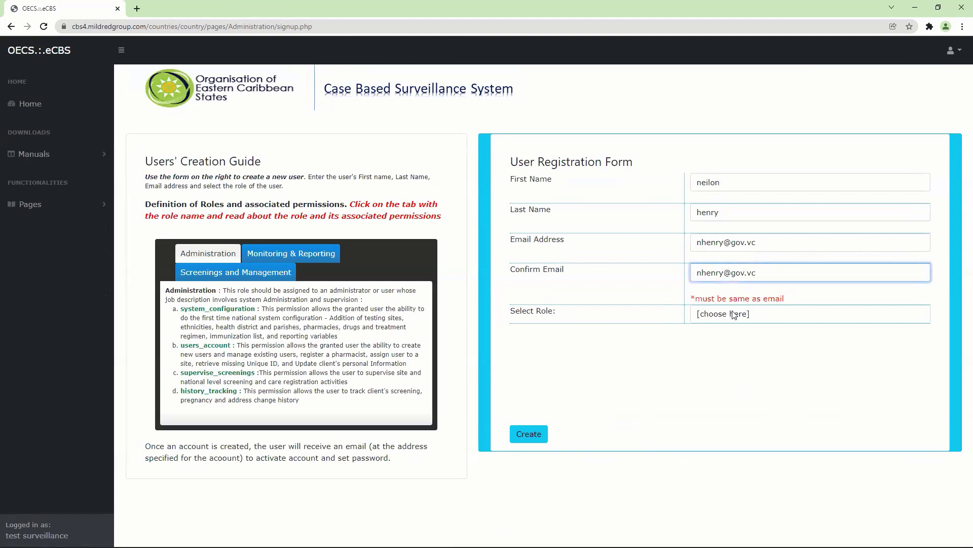
pyautogui.click(735, 315)
pyautogui.click(732, 329)
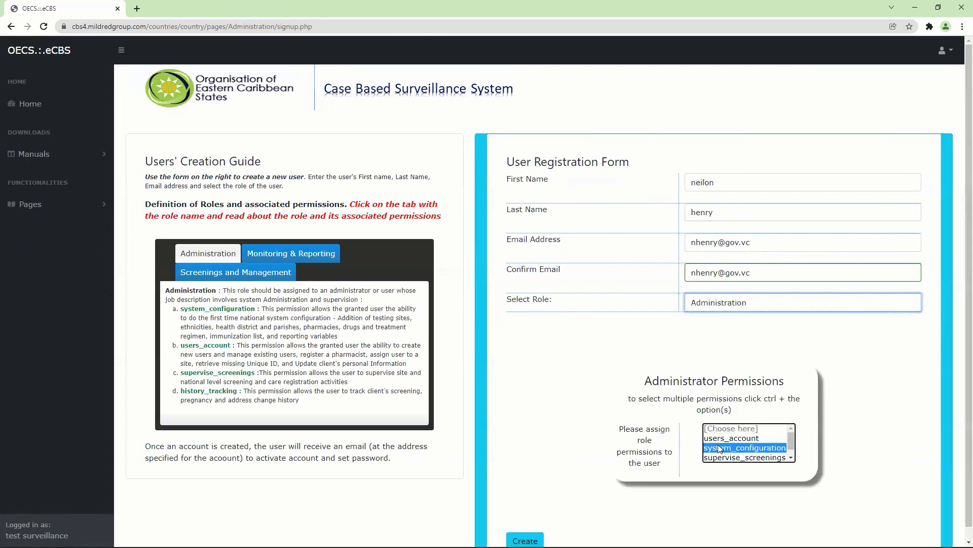
pyautogui.click(526, 541)
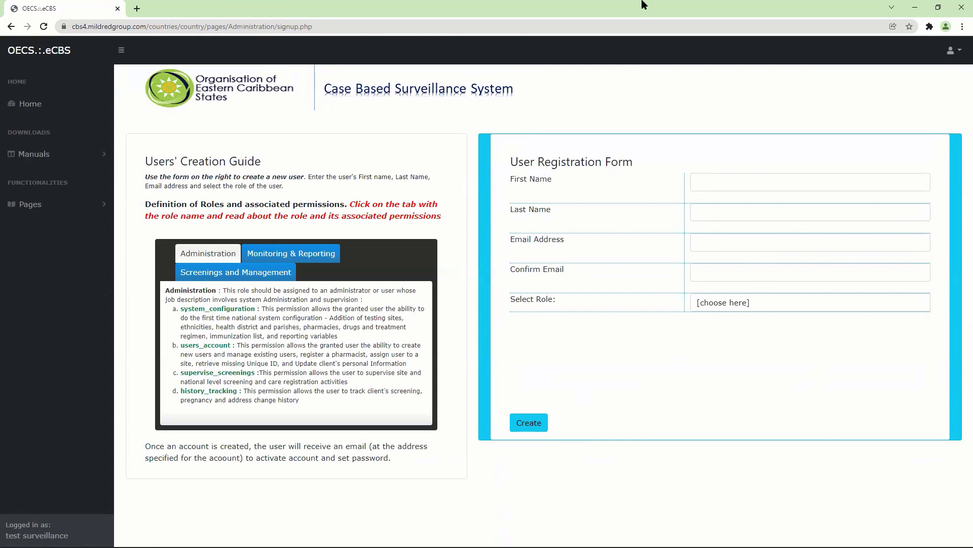
# Step: Review both pages of the All Users list showing 13 accounts and their roles
pyautogui.click(40, 206)
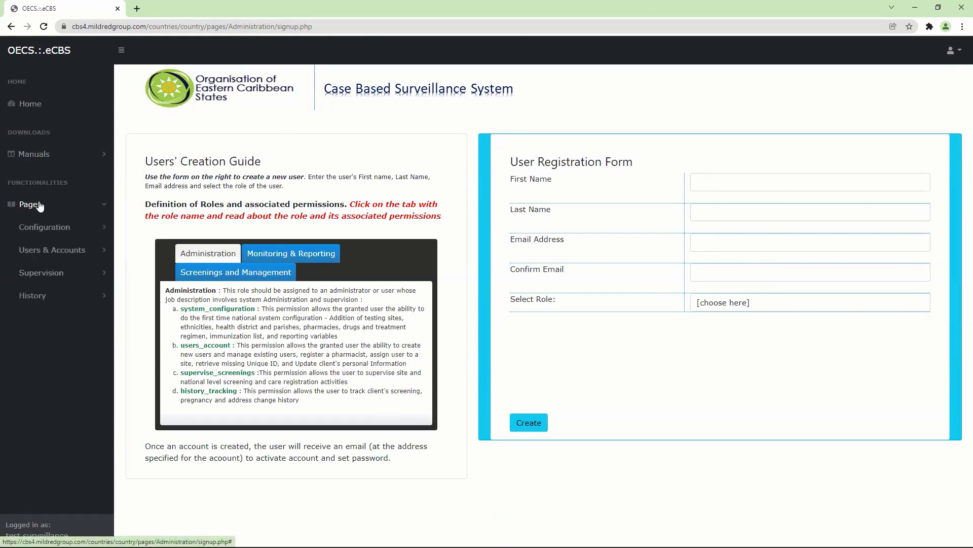
pyautogui.click(70, 249)
pyautogui.scroll(-3, 87, 383)
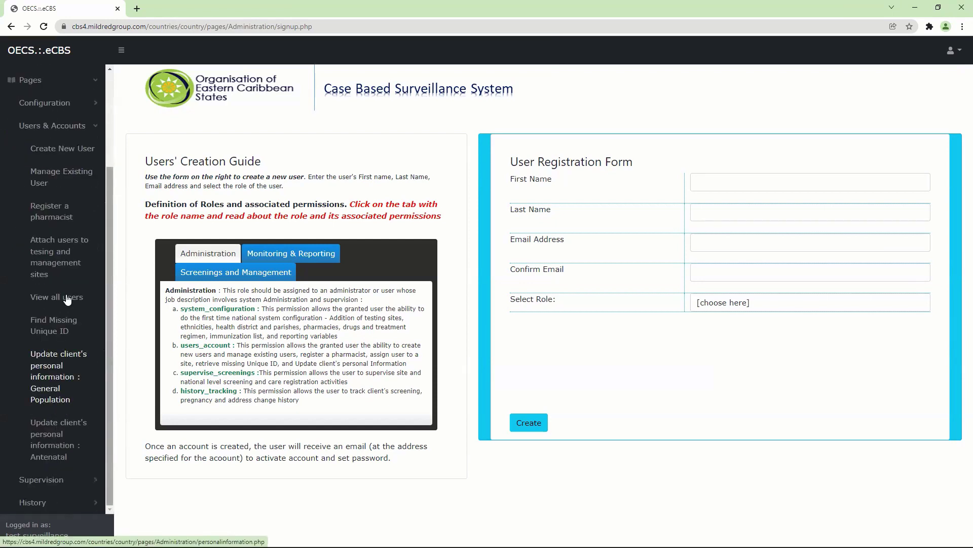
pyautogui.click(44, 303)
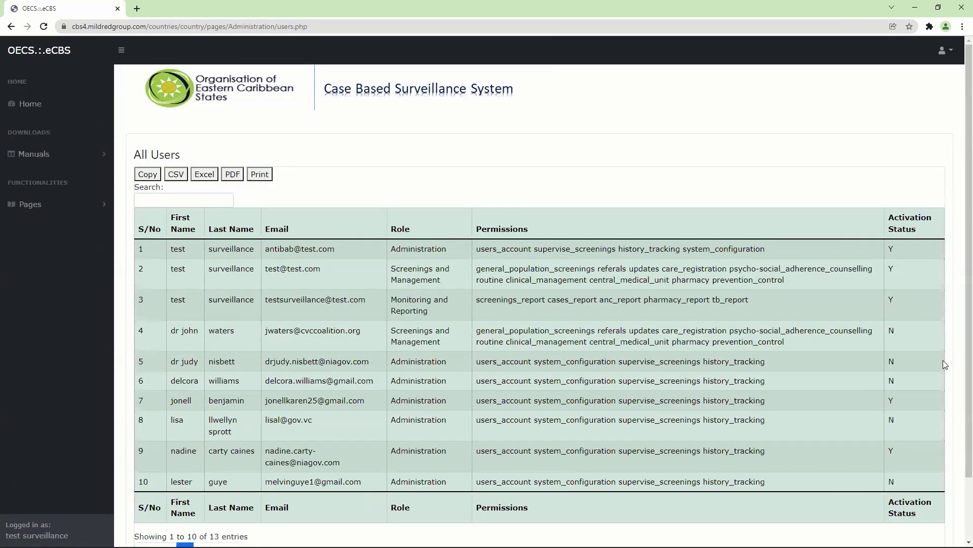
pyautogui.scroll(-2, 958, 375)
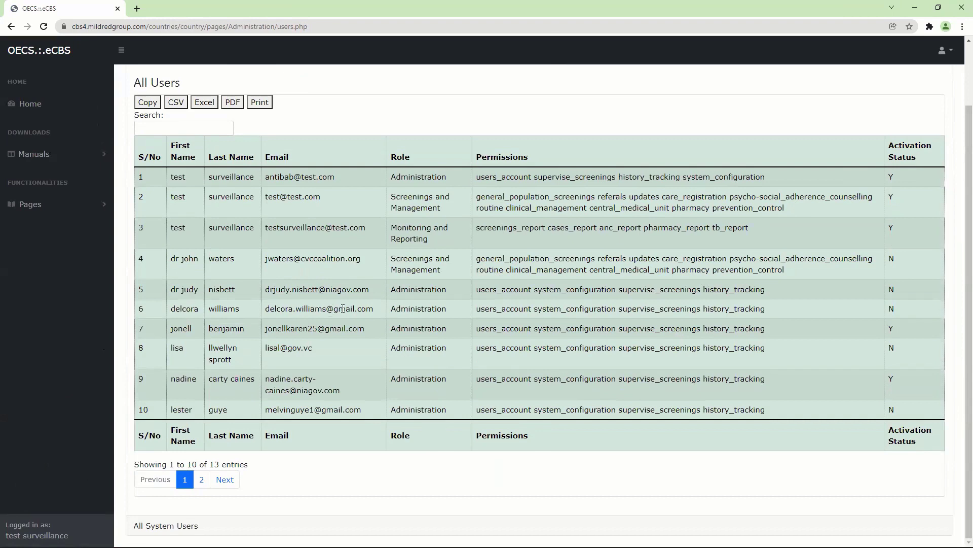
pyautogui.click(201, 481)
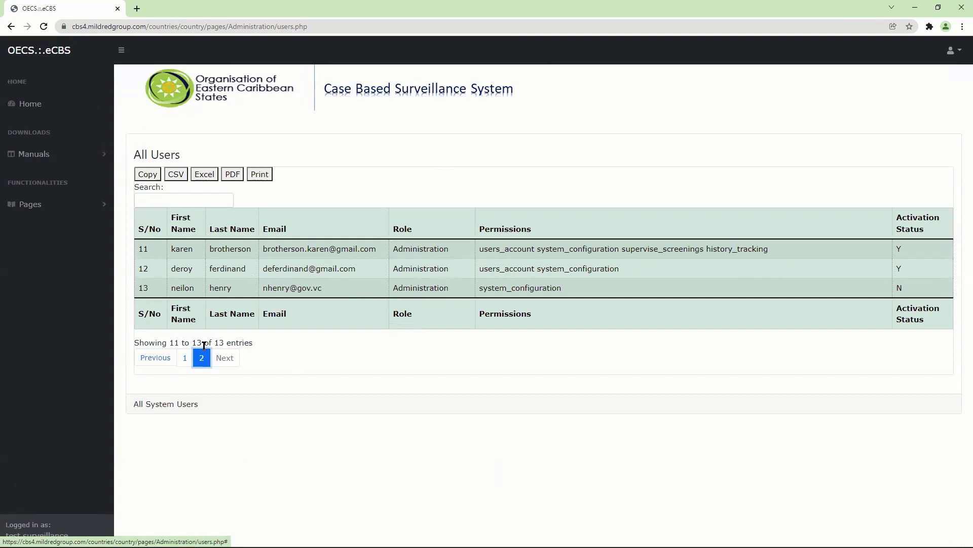
pyautogui.click(184, 357)
pyautogui.scroll(-1, 208, 455)
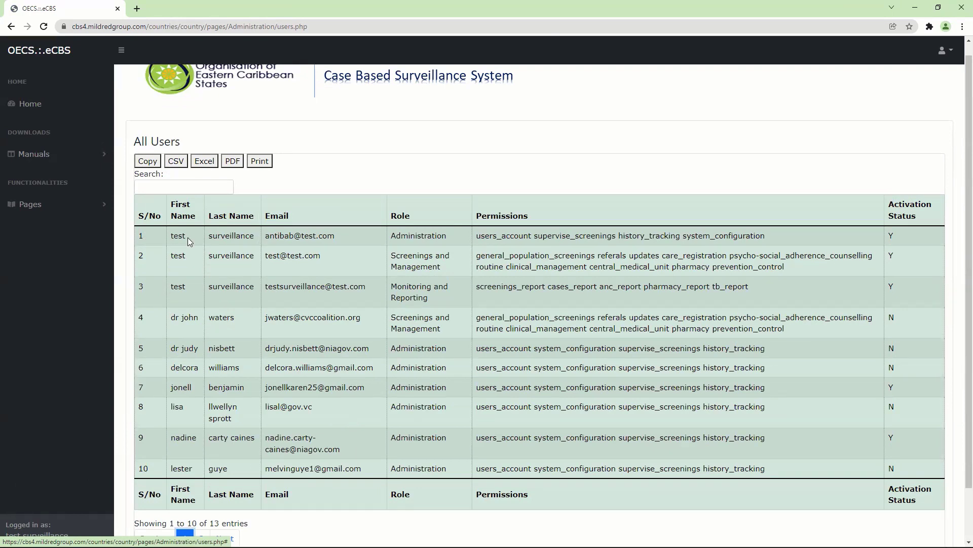
pyautogui.click(87, 206)
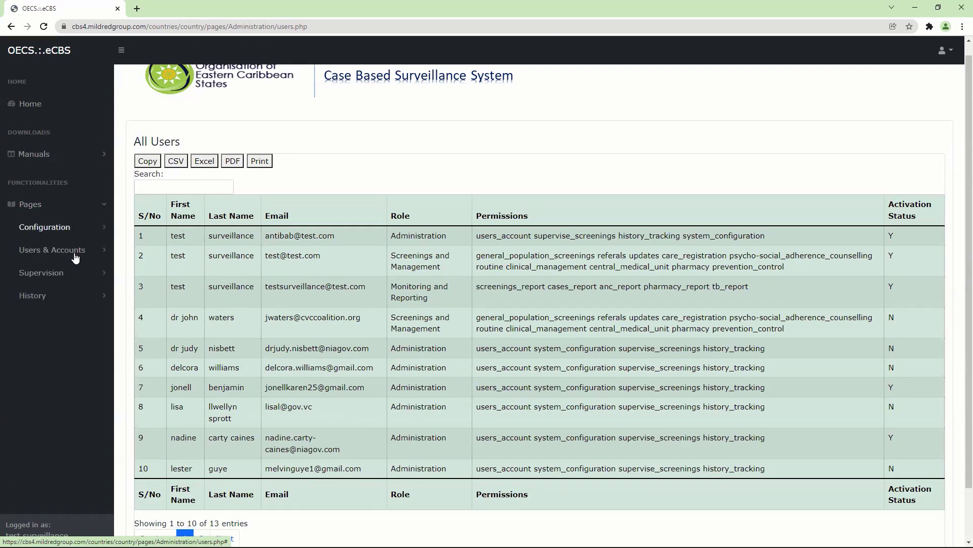
pyautogui.click(76, 254)
# Step: Start a new registration form set to the Administration role with system_configuration selected
pyautogui.click(80, 274)
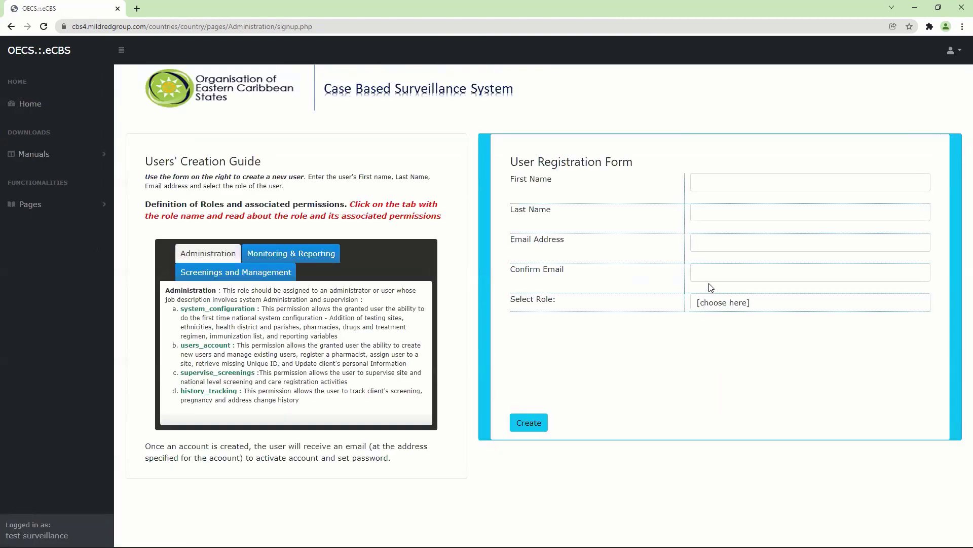
pyautogui.click(730, 308)
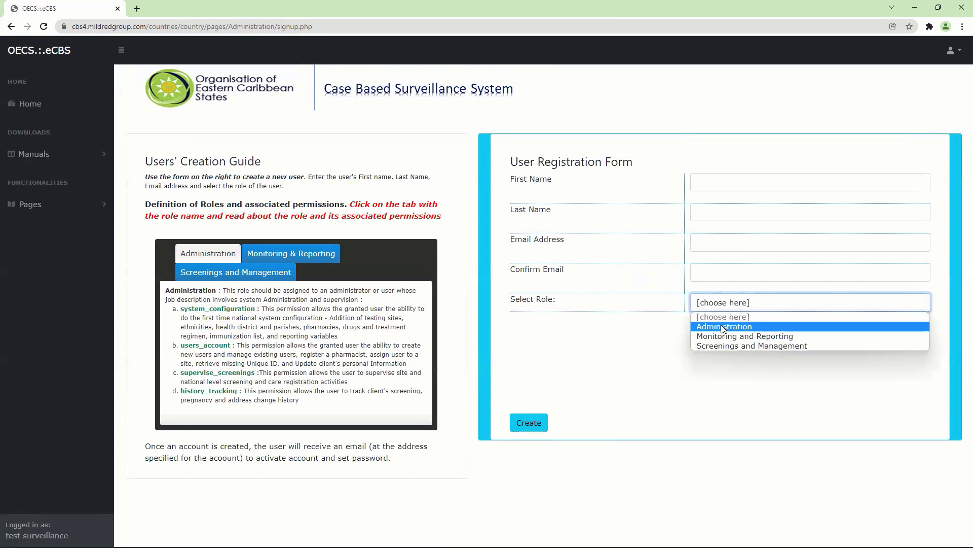
pyautogui.click(722, 326)
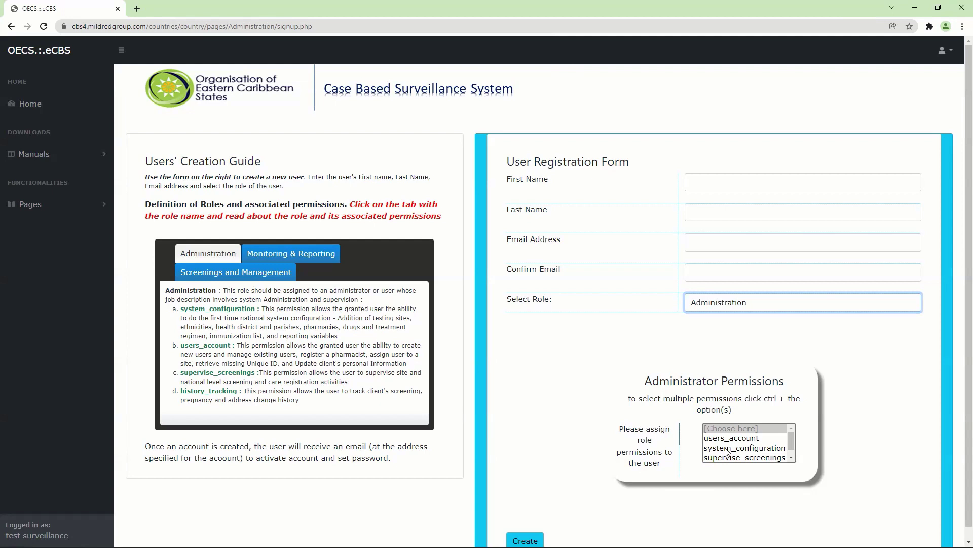
pyautogui.click(728, 448)
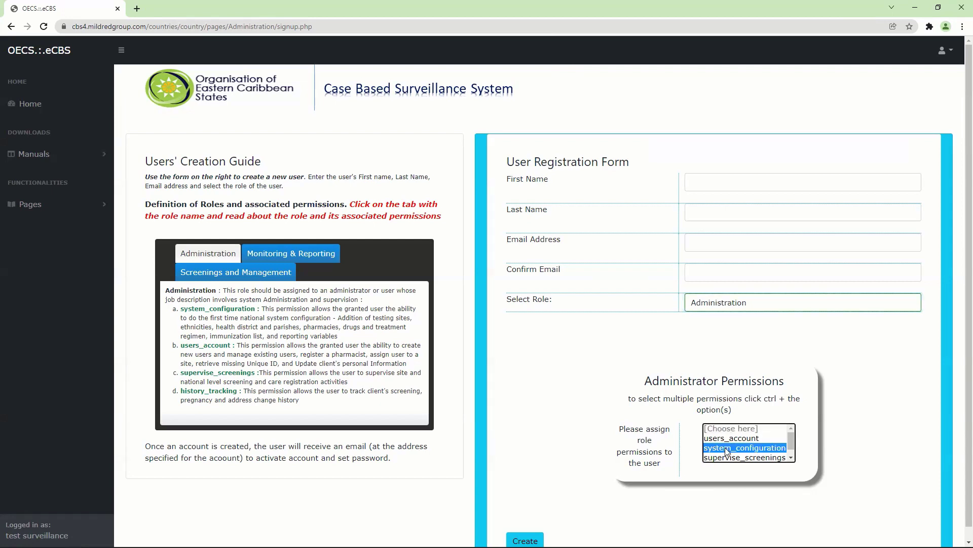
pyautogui.click(791, 458)
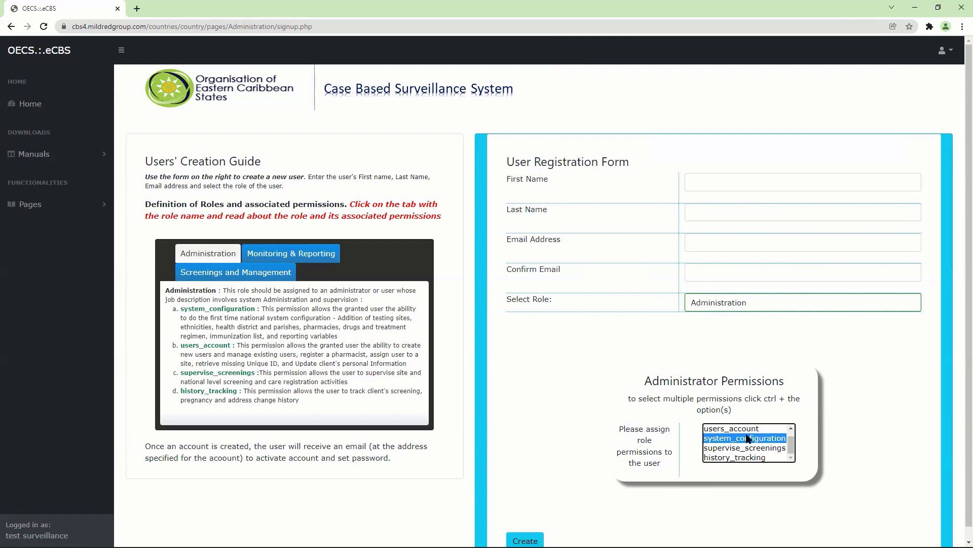
pyautogui.click(740, 302)
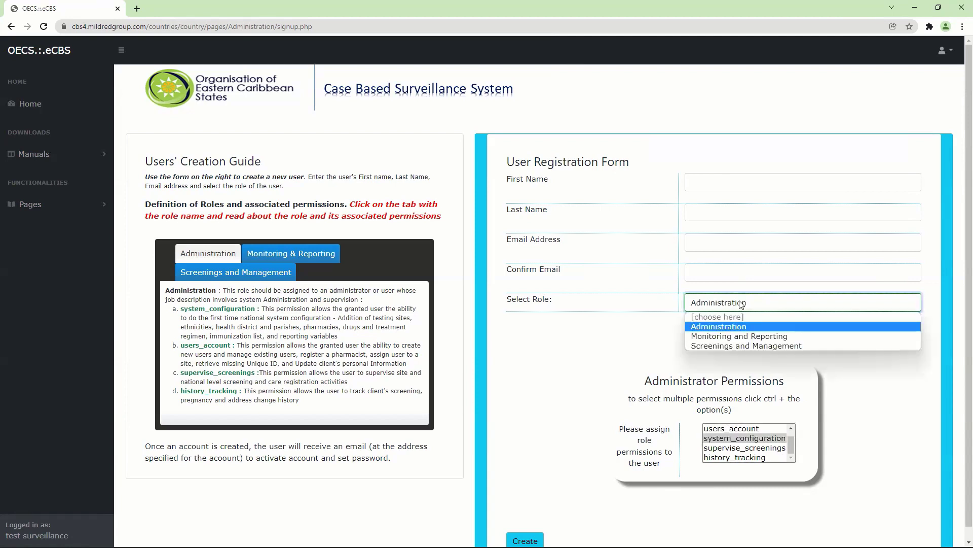
# Step: Switch the role to Screenings and Management and scroll through its permissions list
pyautogui.click(725, 345)
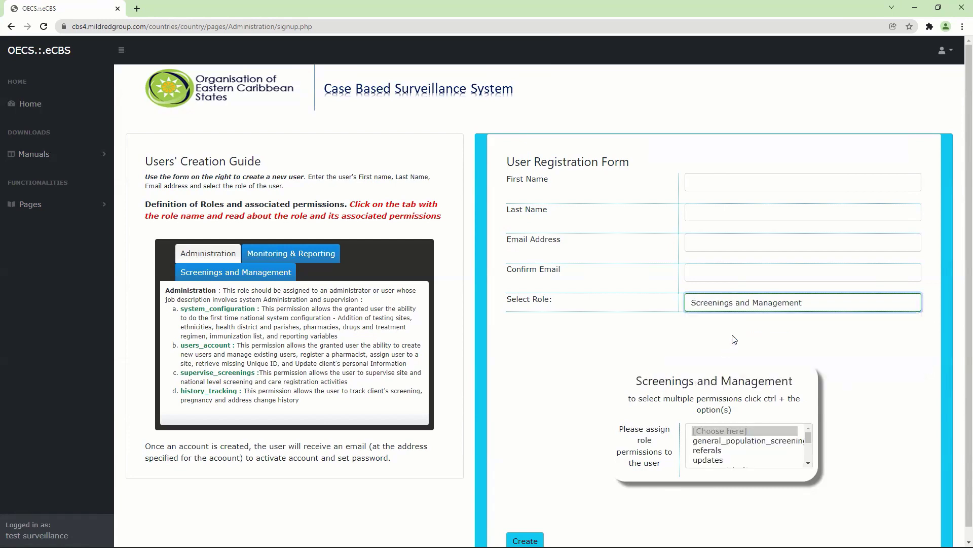
pyautogui.click(810, 462)
pyautogui.click(811, 463)
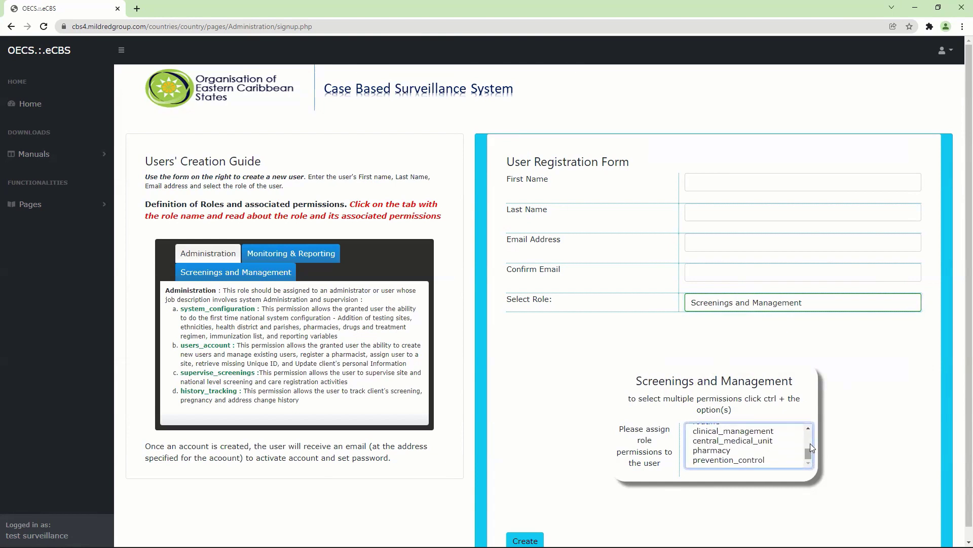
pyautogui.click(811, 429)
pyautogui.click(810, 430)
pyautogui.click(809, 429)
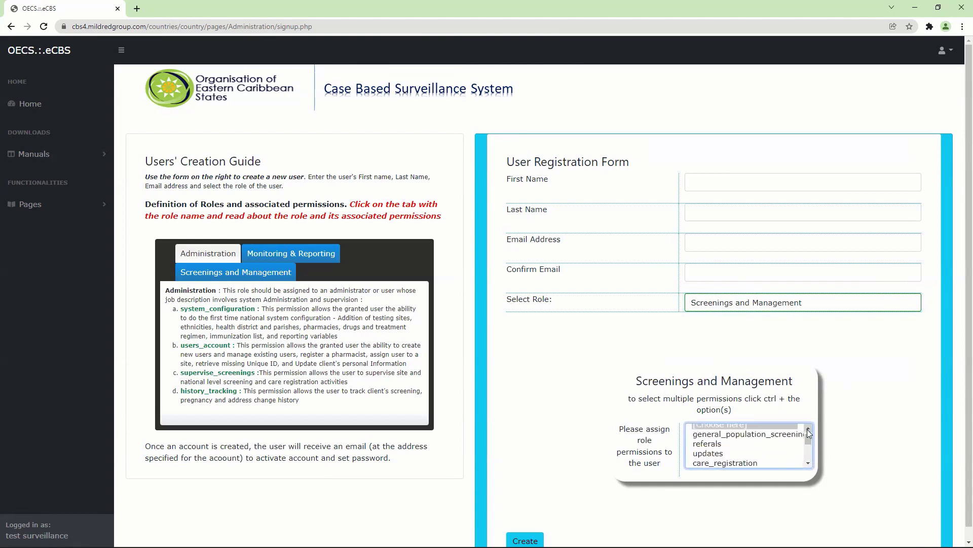
pyautogui.click(810, 430)
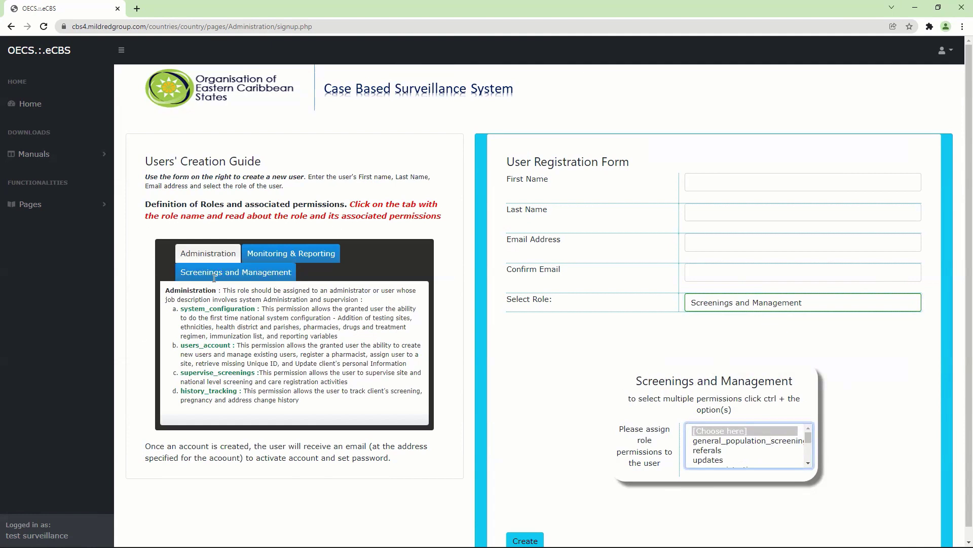
# Step: Read the Screenings and Management guide while browsing permissions like referals, updates and care_registration
pyautogui.click(253, 276)
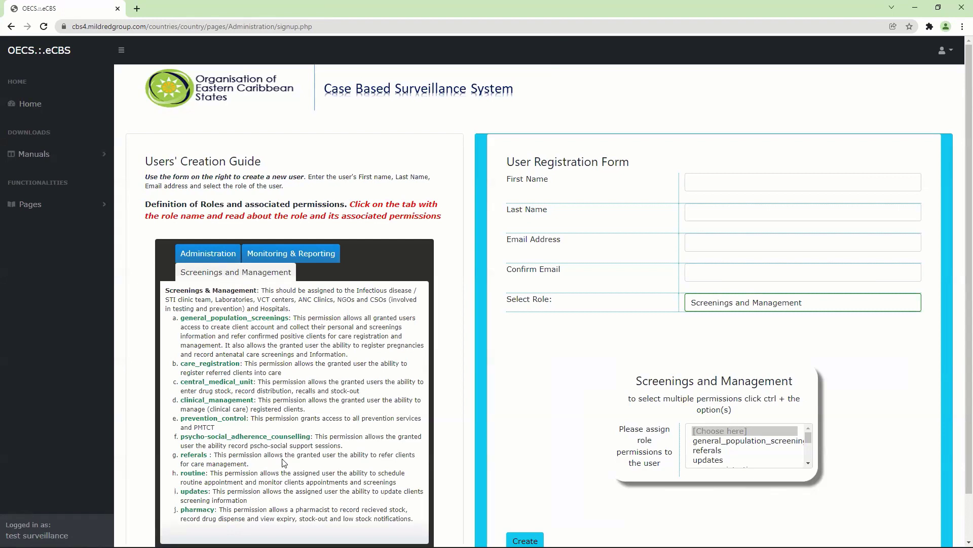
pyautogui.click(809, 465)
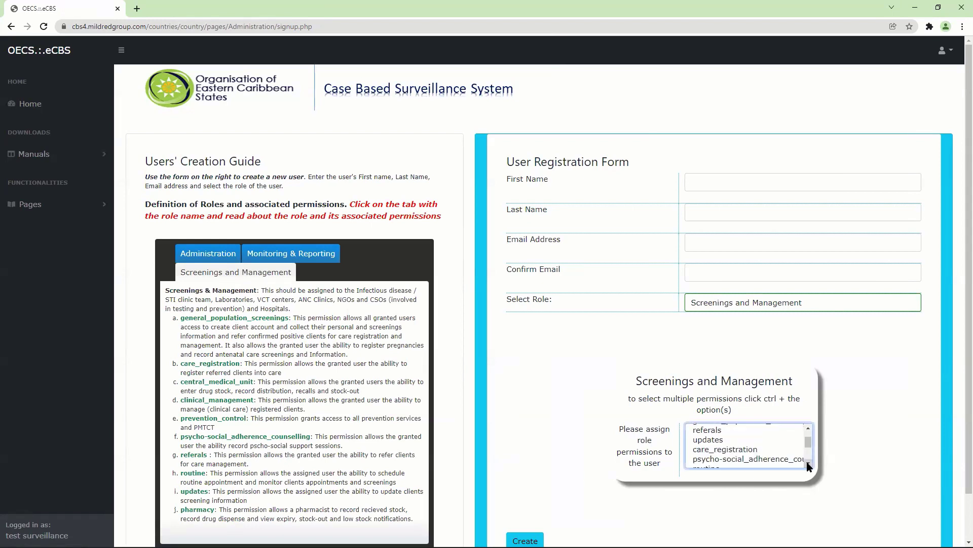
pyautogui.click(808, 428)
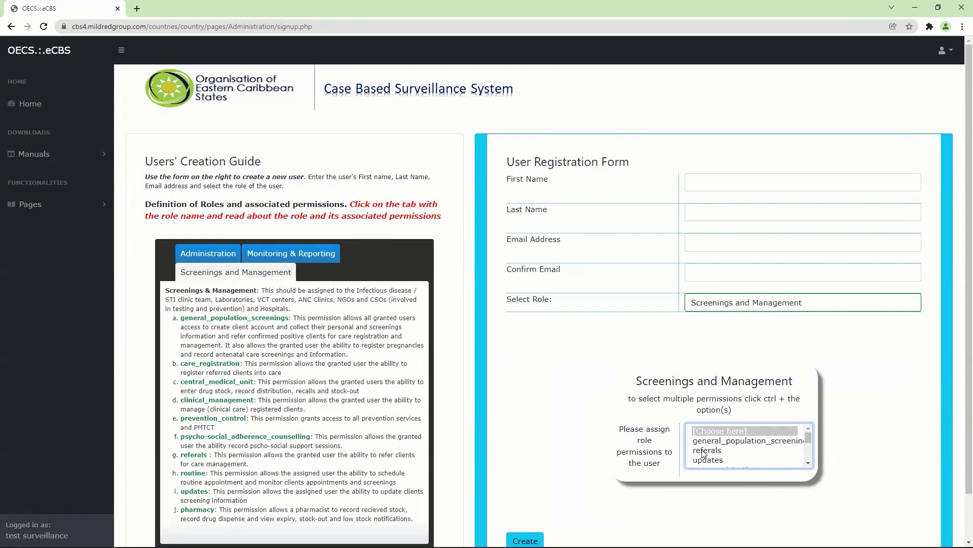
pyautogui.scroll(-1, 794, 463)
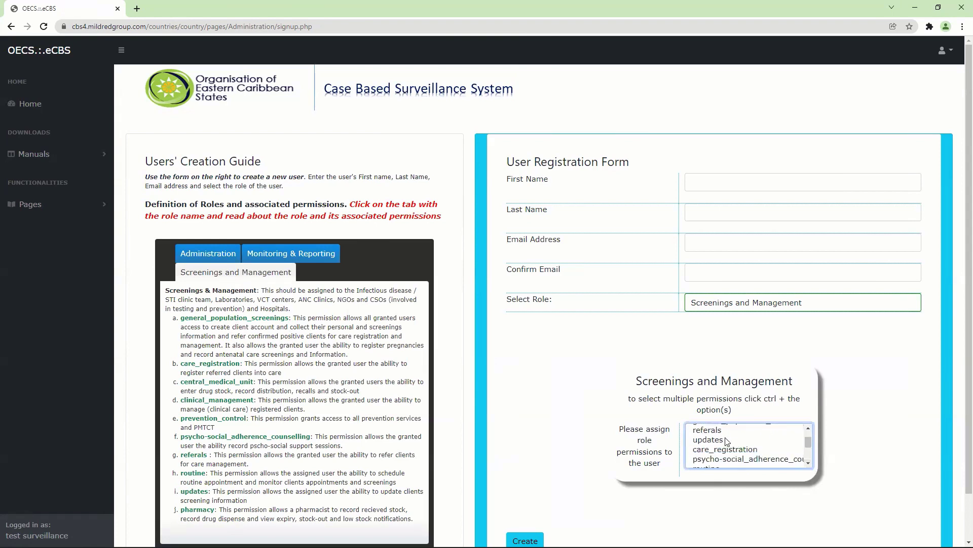
pyautogui.click(808, 427)
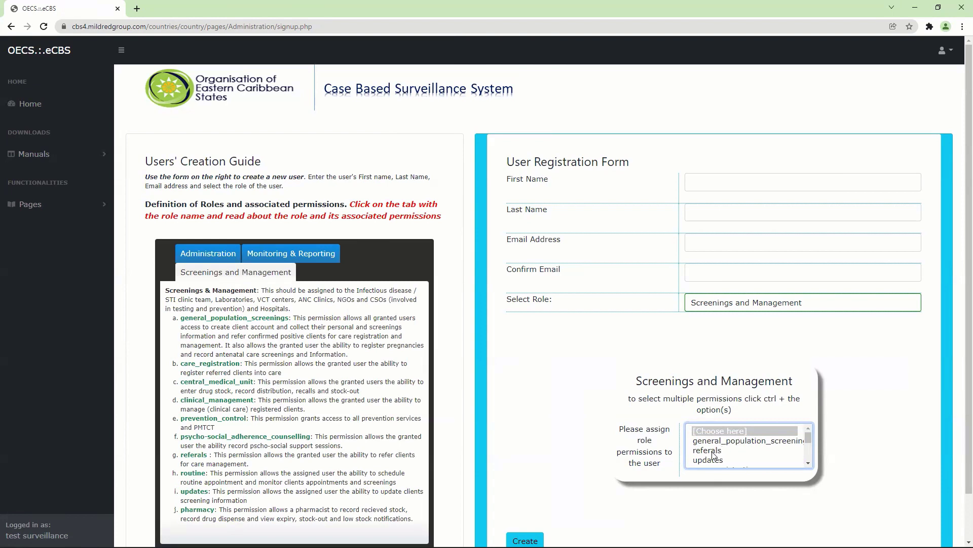
pyautogui.click(807, 464)
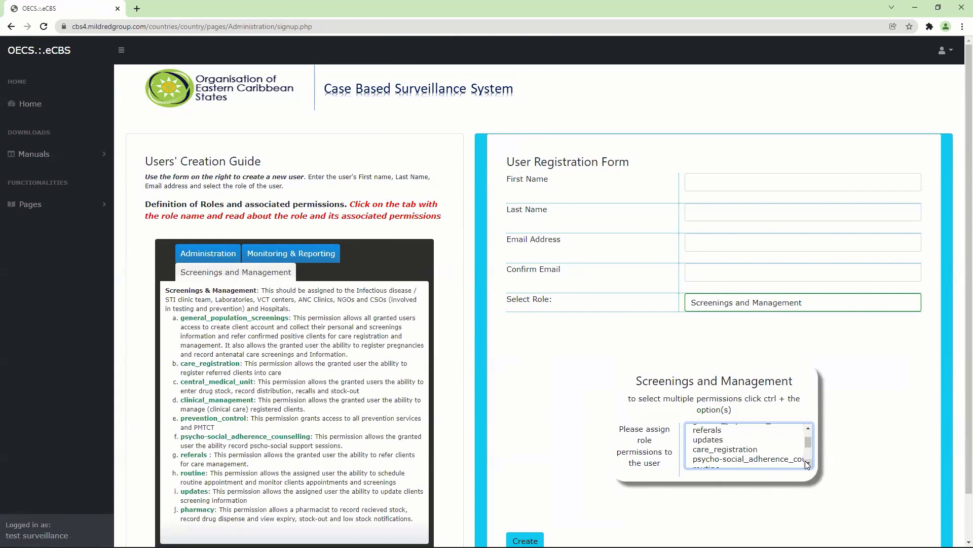
pyautogui.click(806, 464)
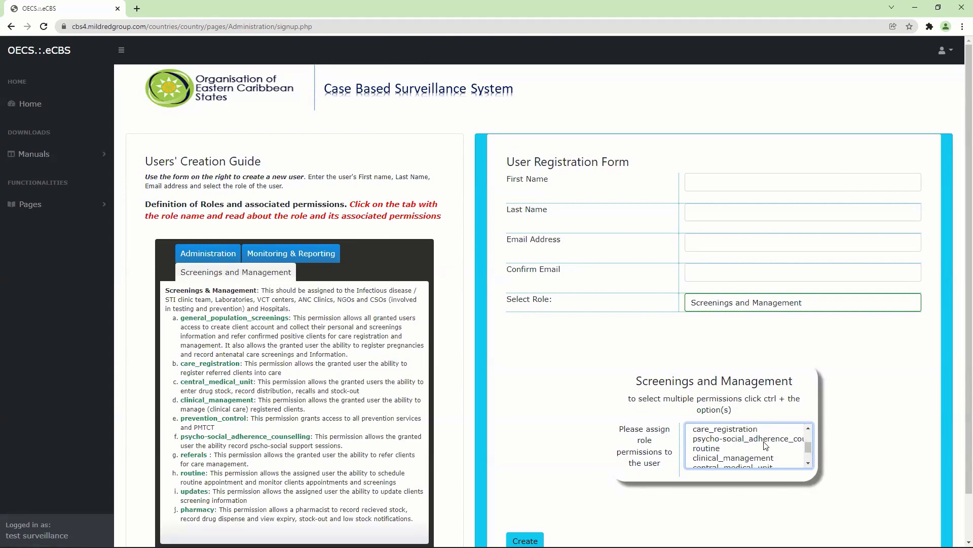
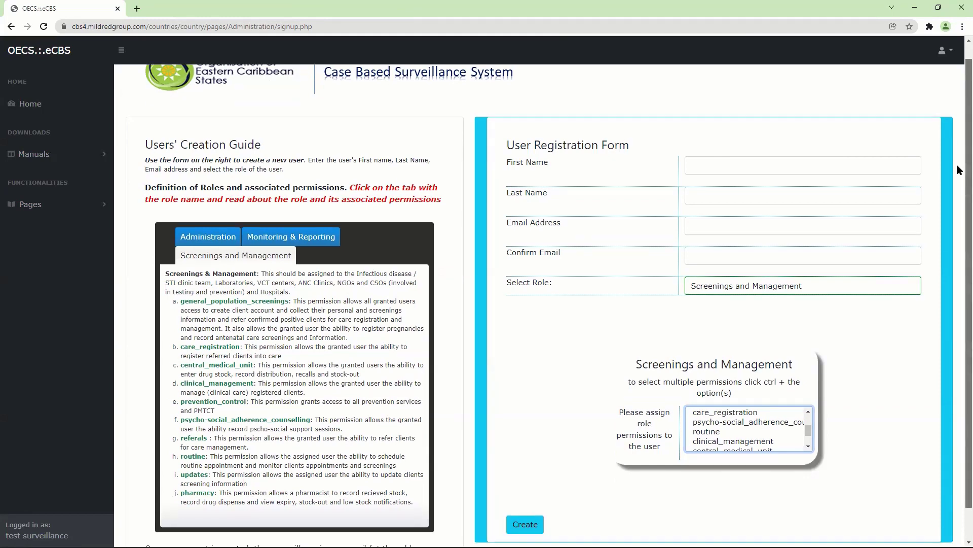
# Step: Open View all users from Pages > Users & Accounts in the sidebar
pyautogui.scroll(-1, 957, 167)
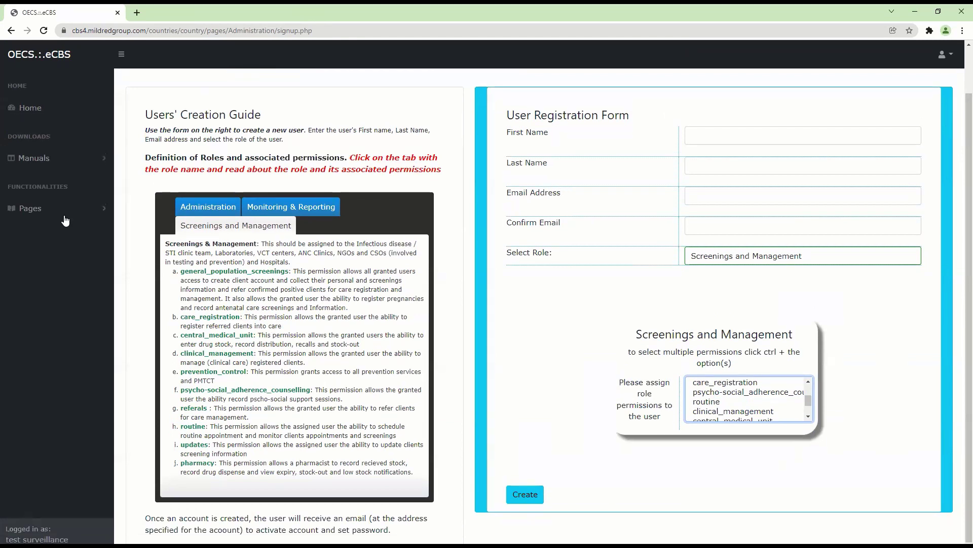
pyautogui.click(61, 216)
pyautogui.click(71, 250)
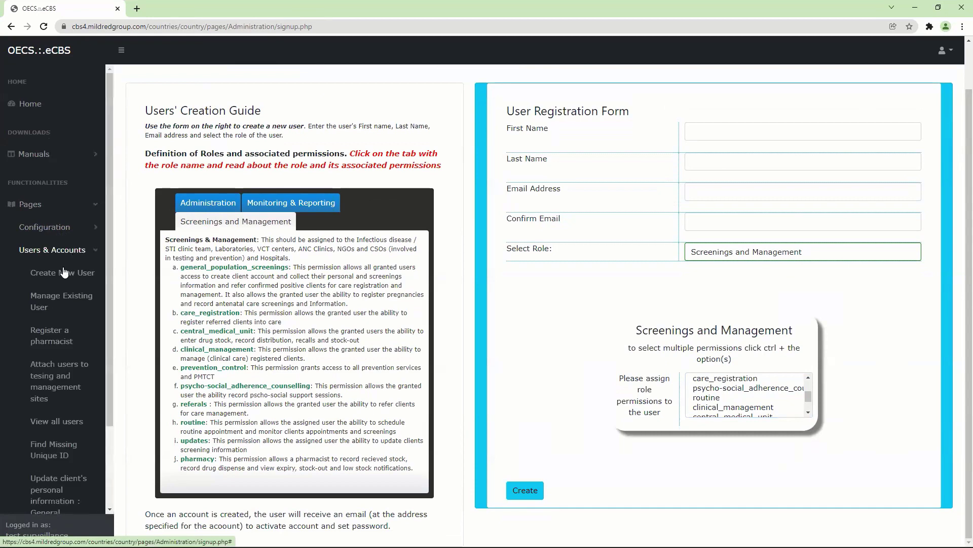
pyautogui.scroll(-2, 107, 280)
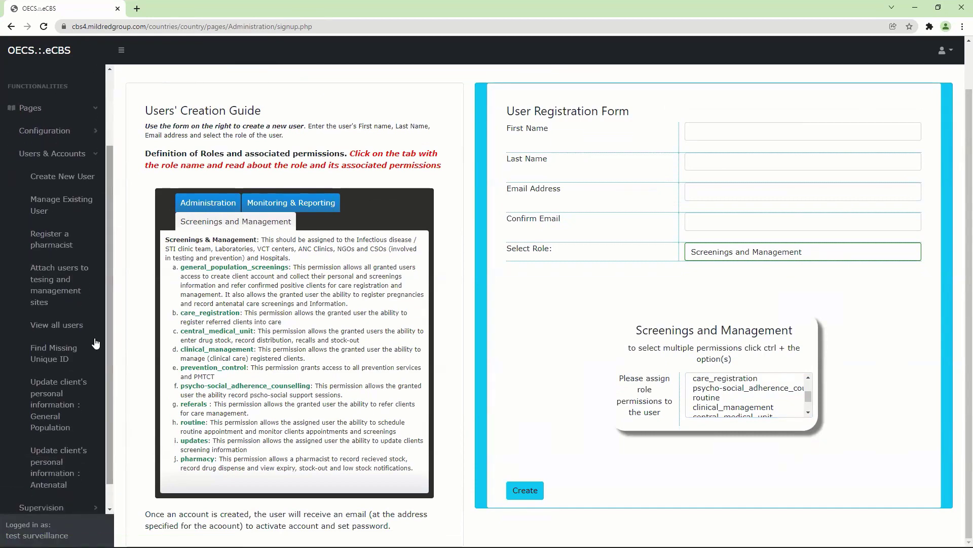
pyautogui.click(73, 325)
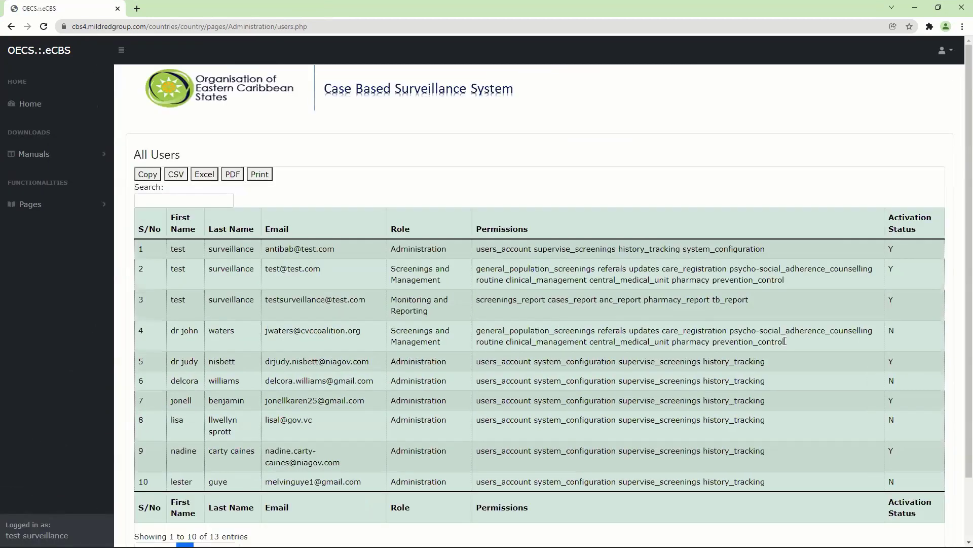
# Step: Page the All Users table forward to page two and back to page one
pyautogui.scroll(-1, 958, 314)
pyautogui.scroll(-1, 960, 326)
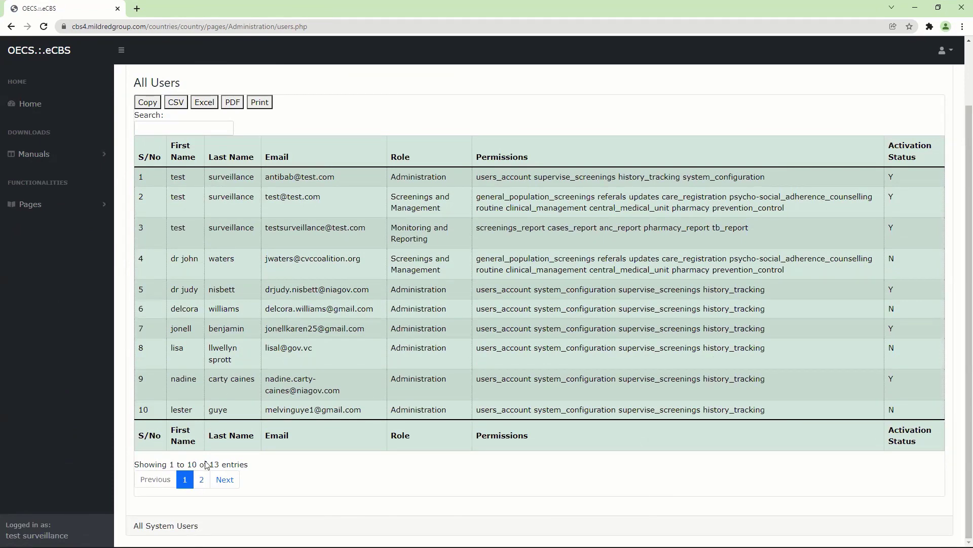
pyautogui.click(202, 479)
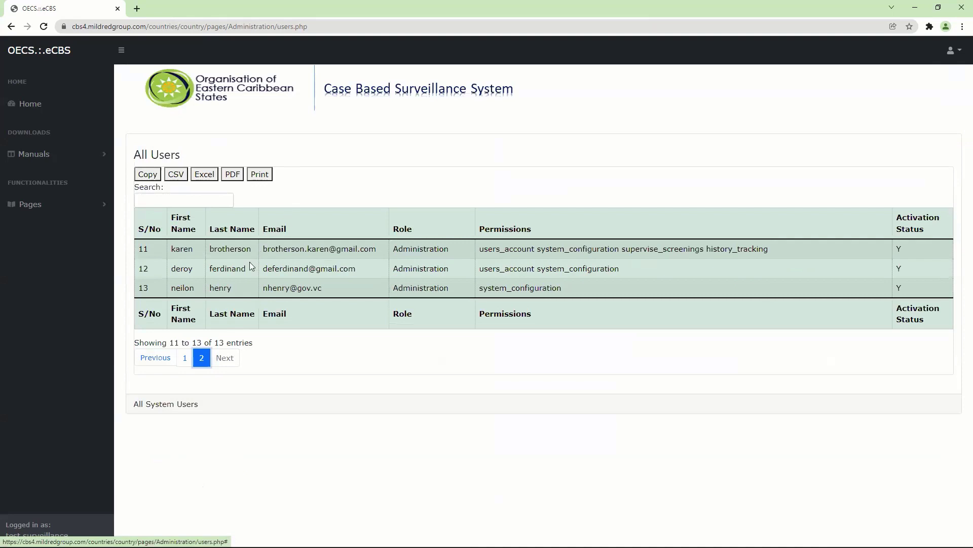
pyautogui.click(185, 358)
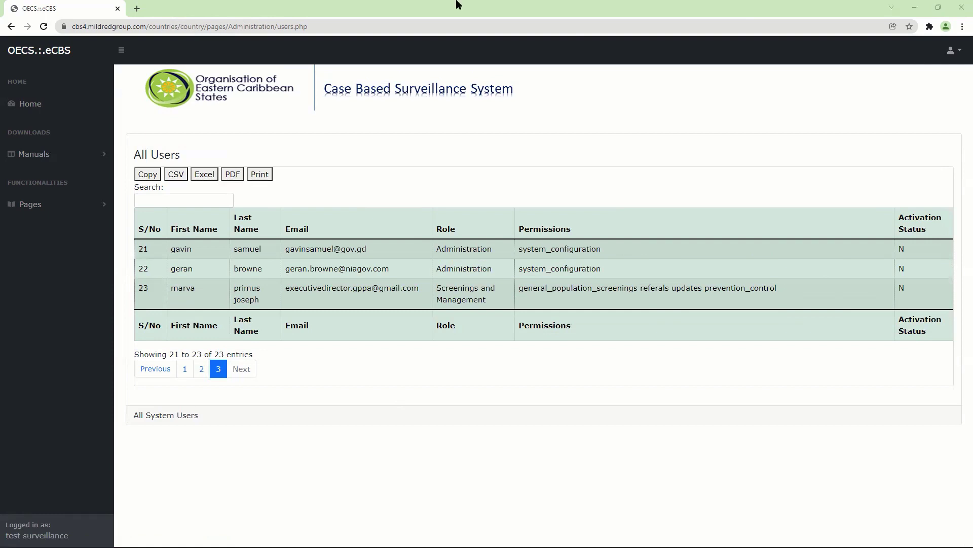
pyautogui.click(201, 370)
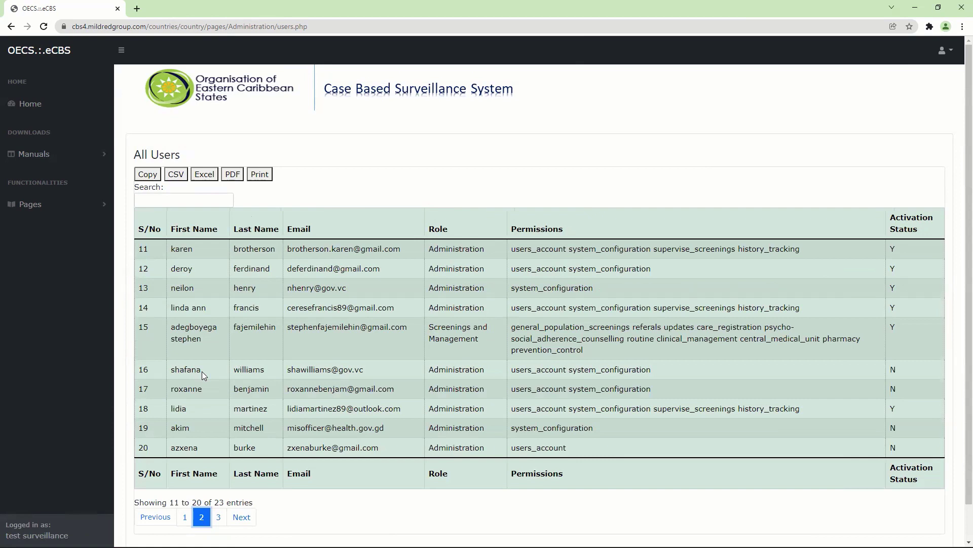
pyautogui.click(218, 517)
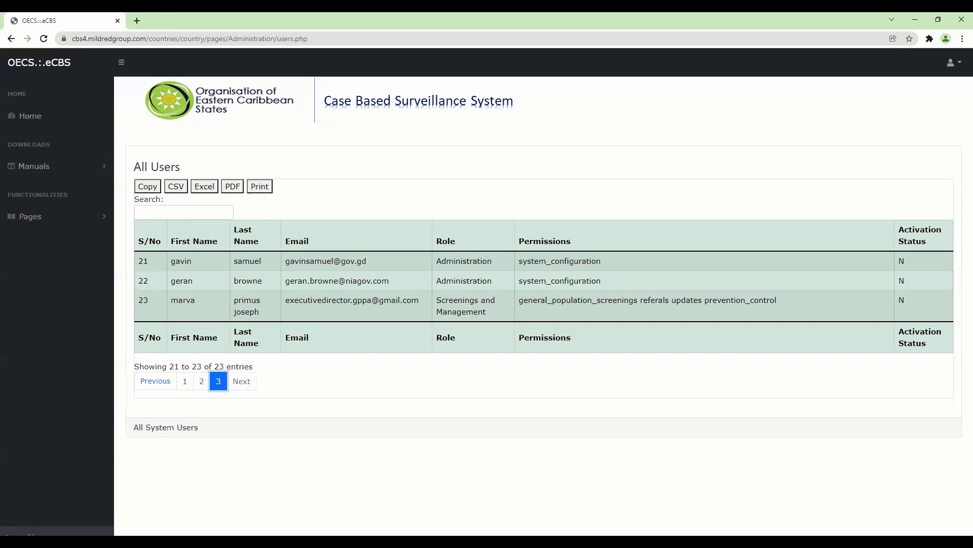
# Step: Open Register a pharmacist under Pages > Users & Accounts
pyautogui.click(59, 221)
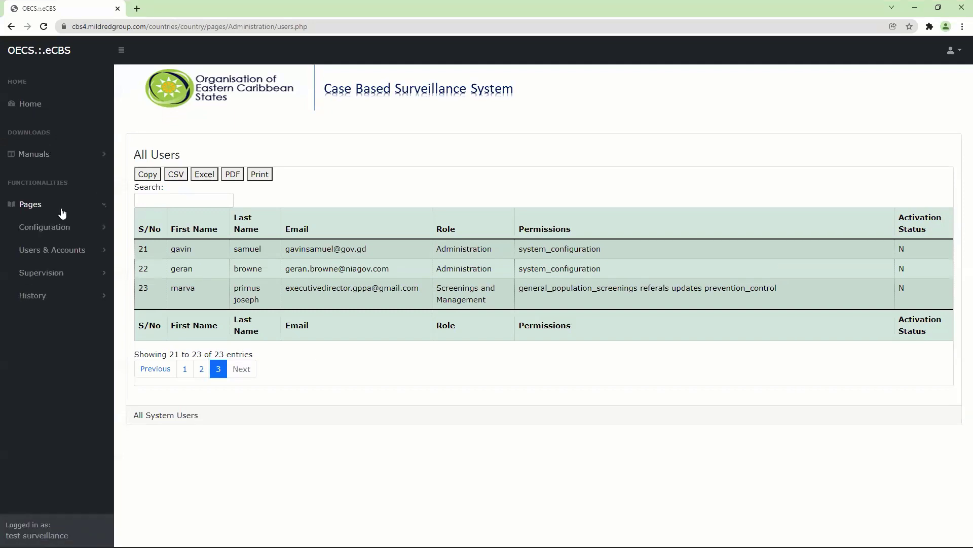
pyautogui.click(62, 250)
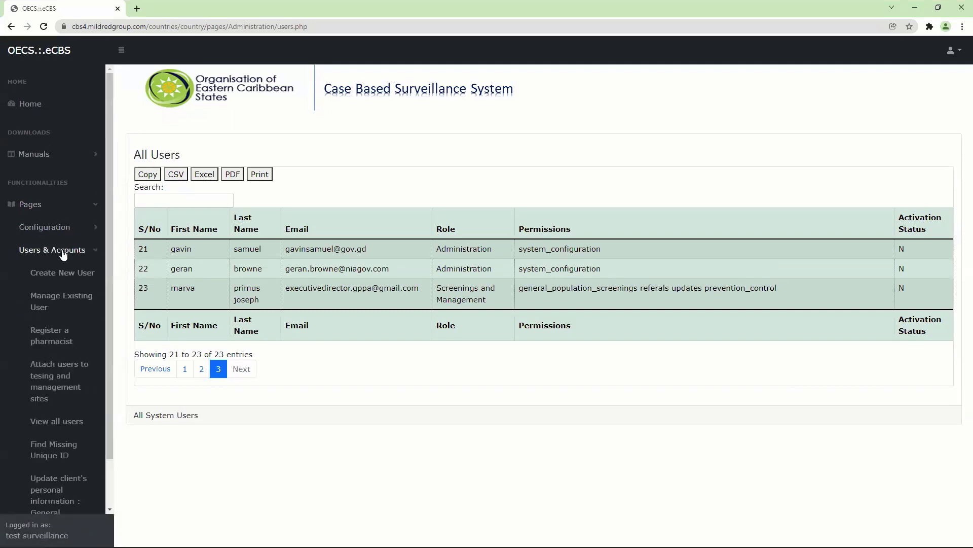
pyautogui.moveTo(110, 233); pyautogui.dragTo(108, 343)
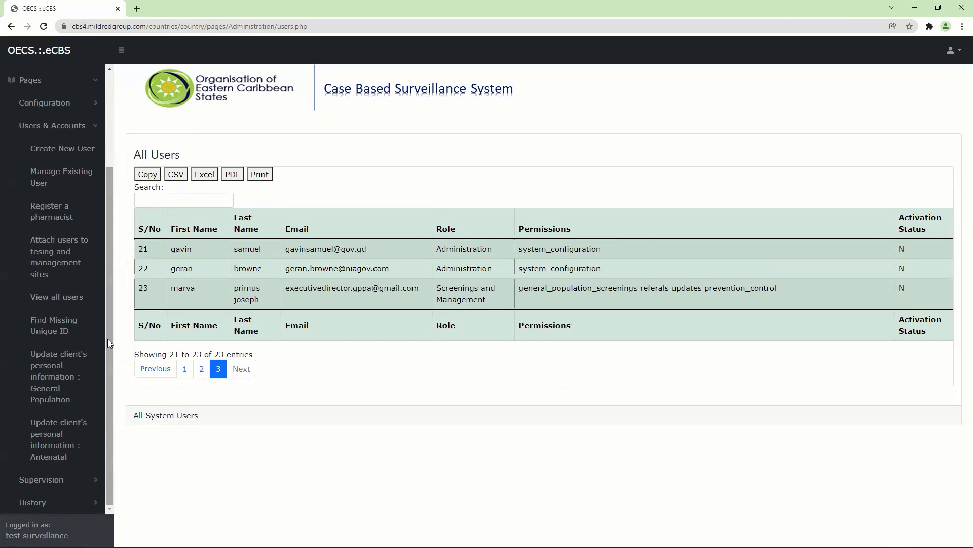
pyautogui.click(61, 219)
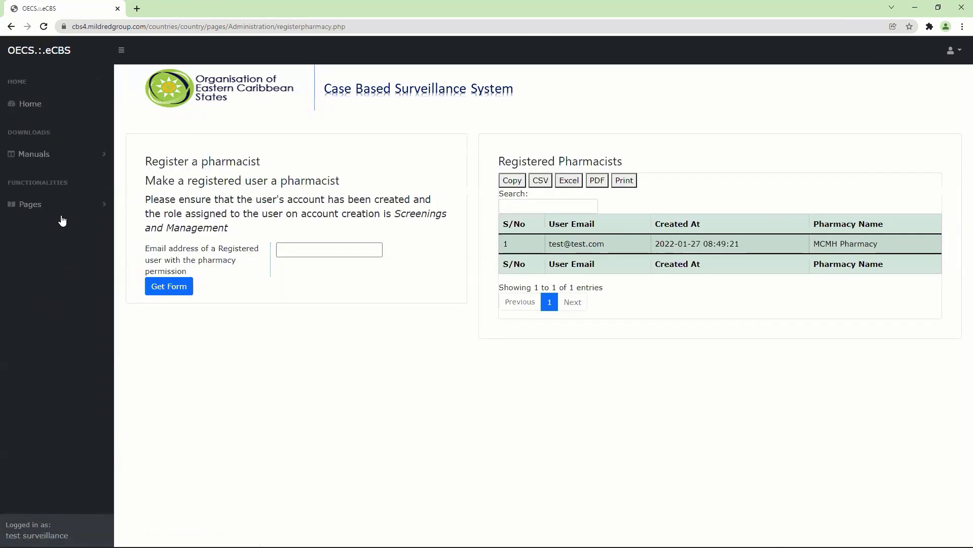
# Step: Choose a suggested user's email and request the pharmacy form, which is refused for missing permission
pyautogui.click(300, 248)
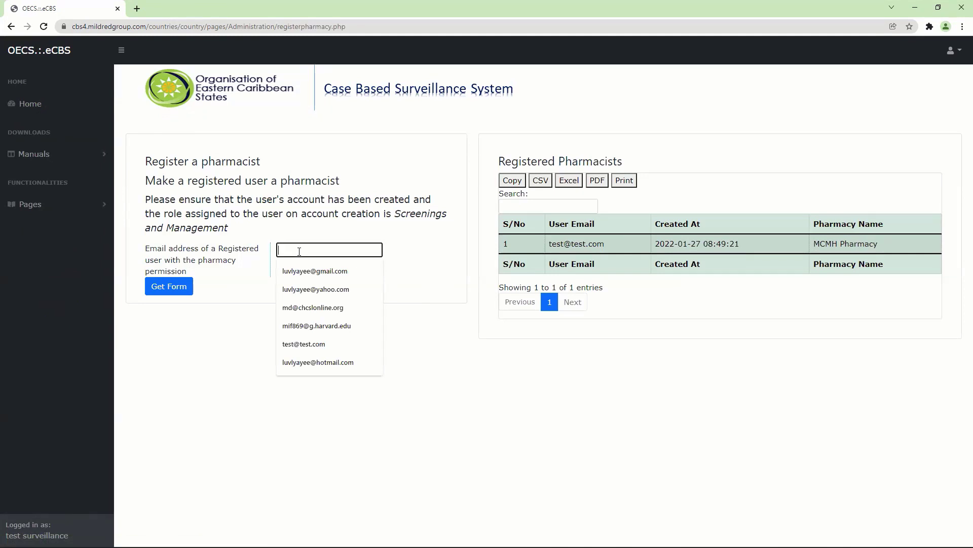
pyautogui.write('john')
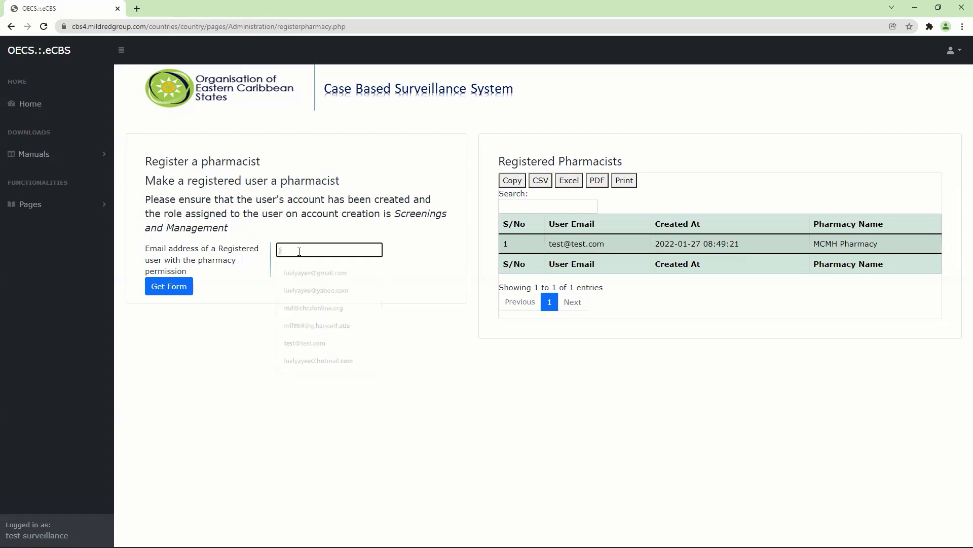
pyautogui.press('BackSpace')
pyautogui.press('BackSpace')
pyautogui.press('BackSpace')
pyautogui.press('BackSpace')
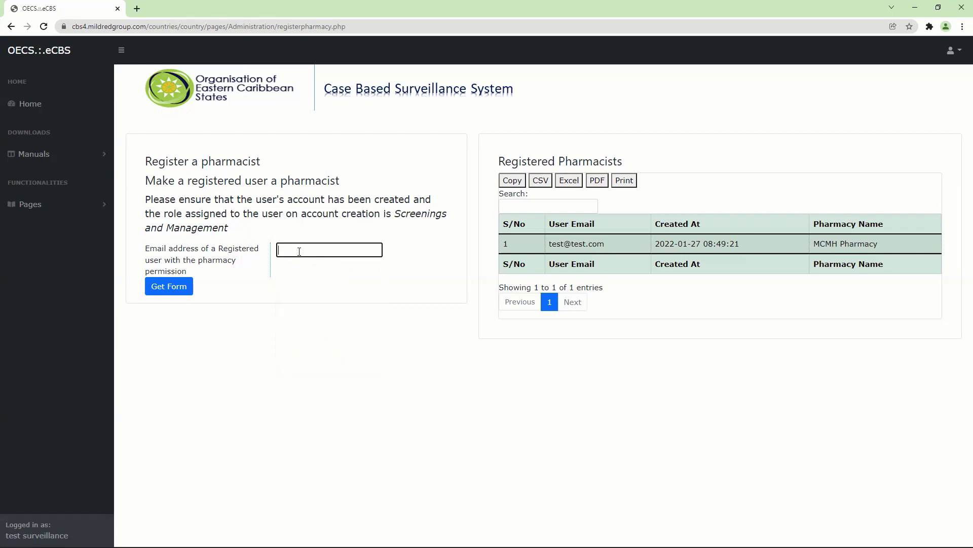
pyautogui.write('d')
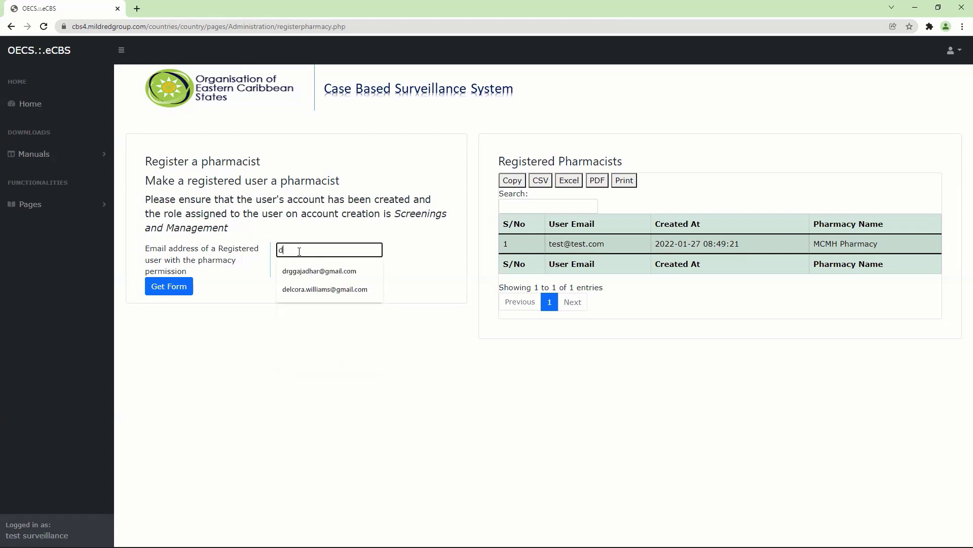
pyautogui.click(317, 289)
pyautogui.click(176, 288)
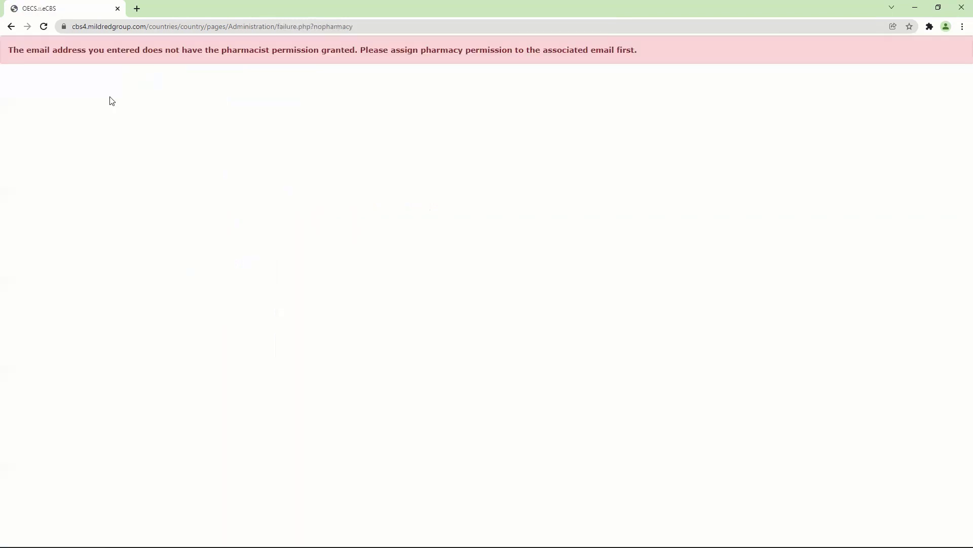
# Step: Go back, replace the email with the 'test' account suggestion, and request its pharmacy form
pyautogui.click(11, 26)
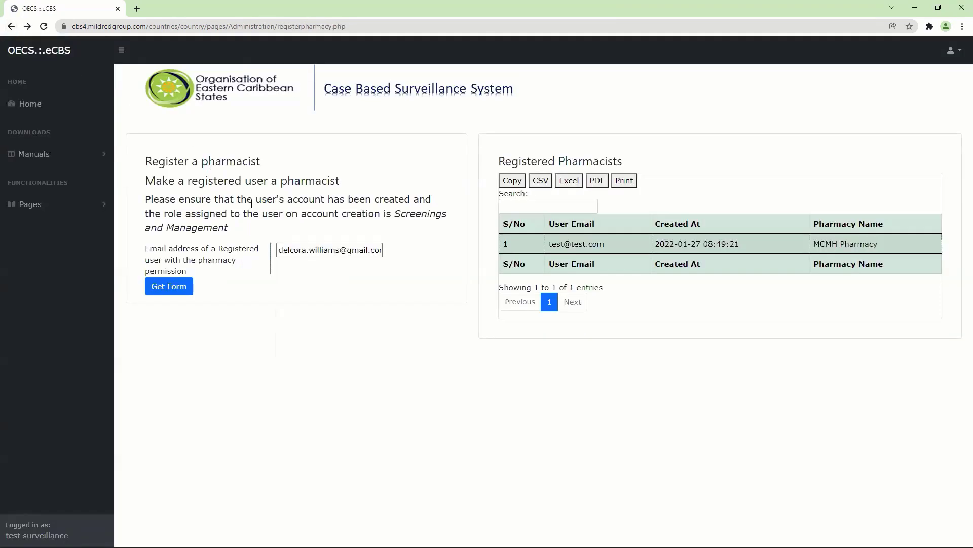
pyautogui.click(323, 250)
pyautogui.moveTo(376, 250); pyautogui.dragTo(274, 252)
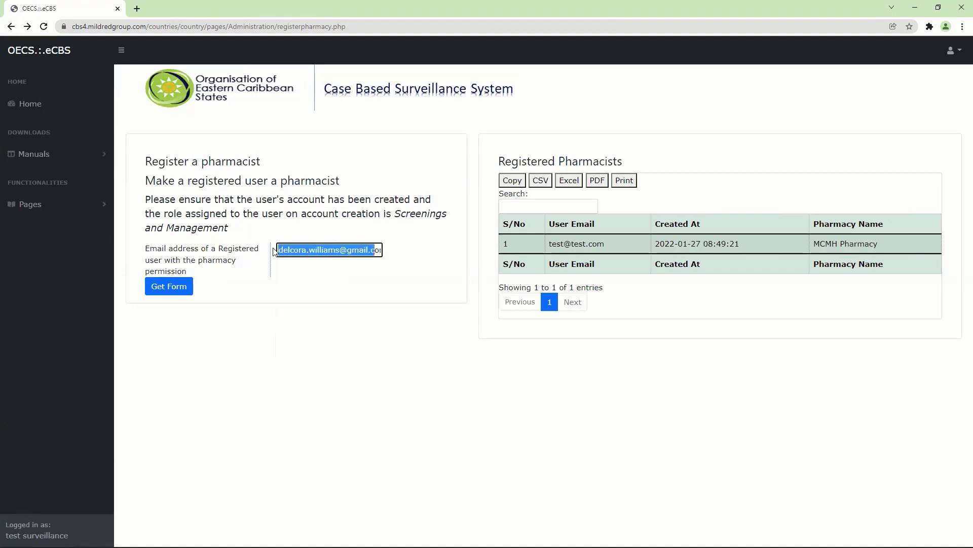
pyautogui.press('BackSpace')
pyautogui.press('Delete')
pyautogui.press('Delete')
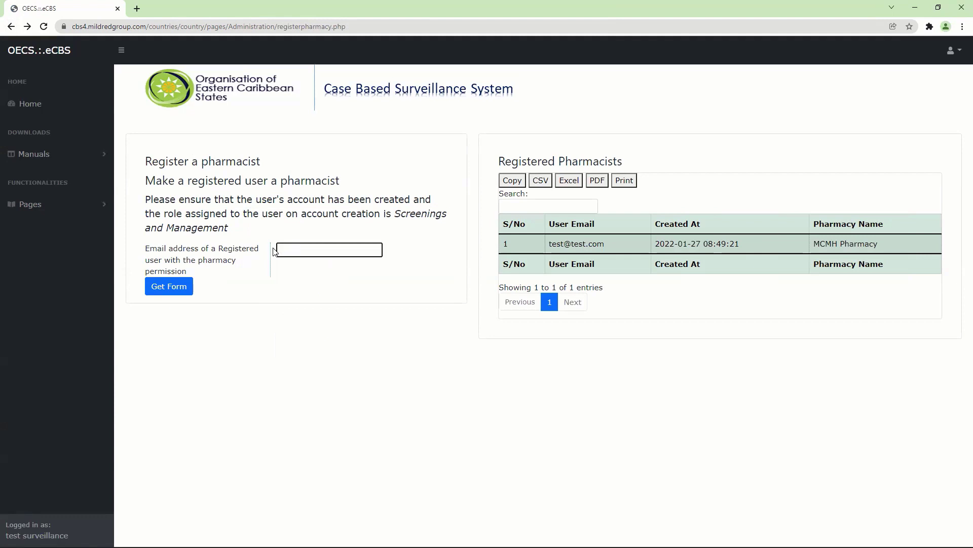
pyautogui.write('test@test.com')
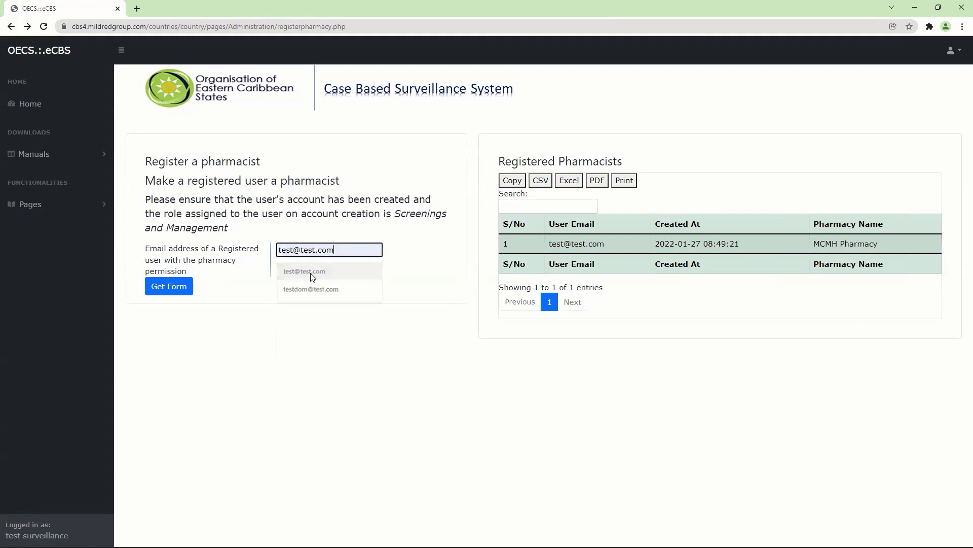
pyautogui.click(312, 273)
pyautogui.click(181, 286)
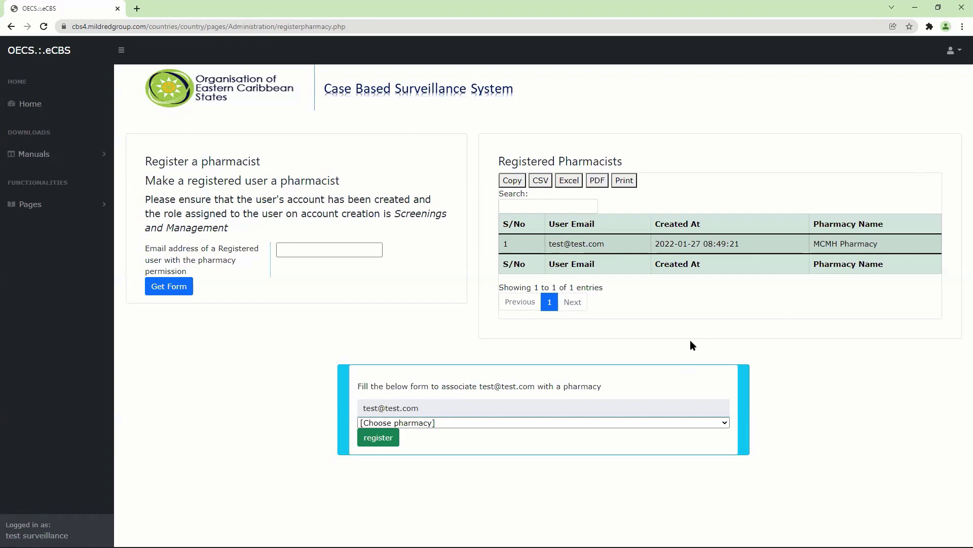
# Step: Register the test account as a pharmacist at Alex Hosp Pharmacy
pyautogui.click(458, 424)
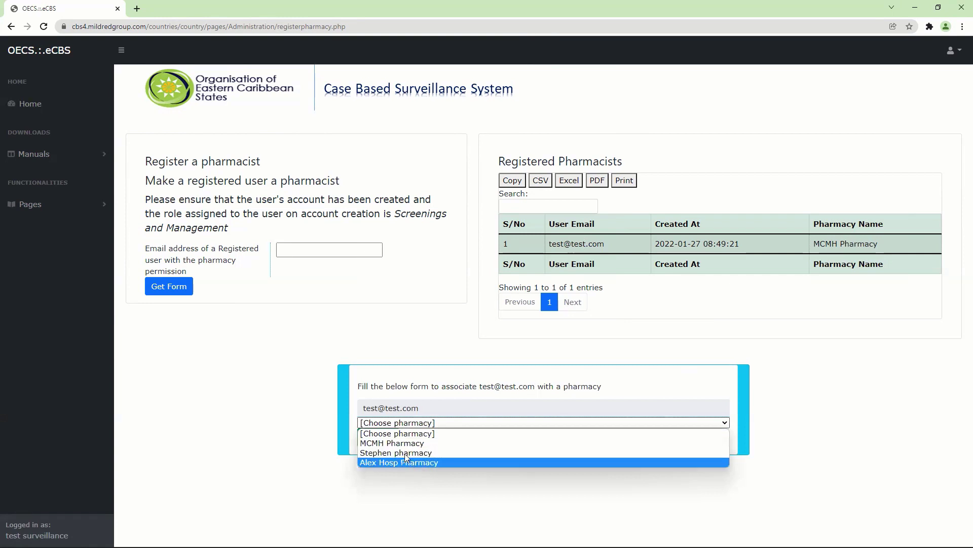
pyautogui.click(405, 457)
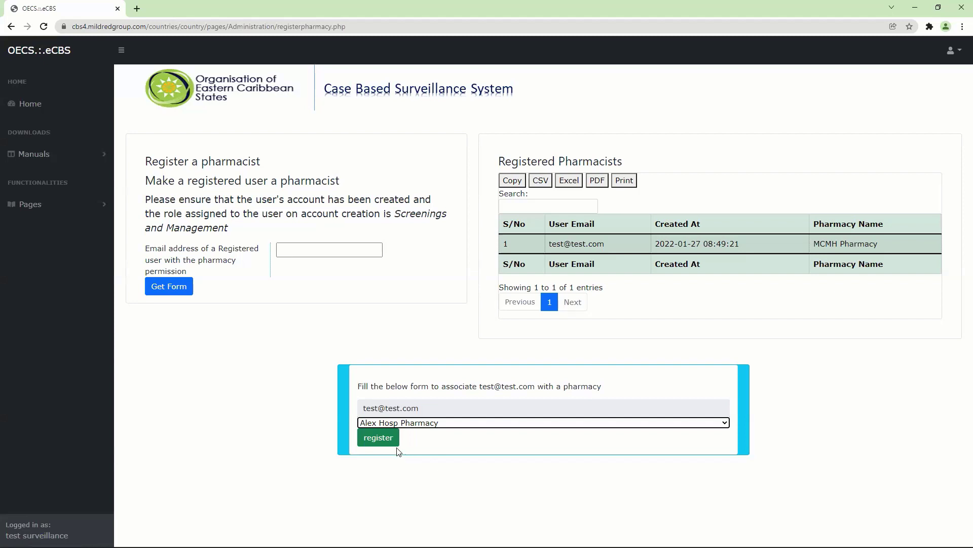
pyautogui.click(379, 438)
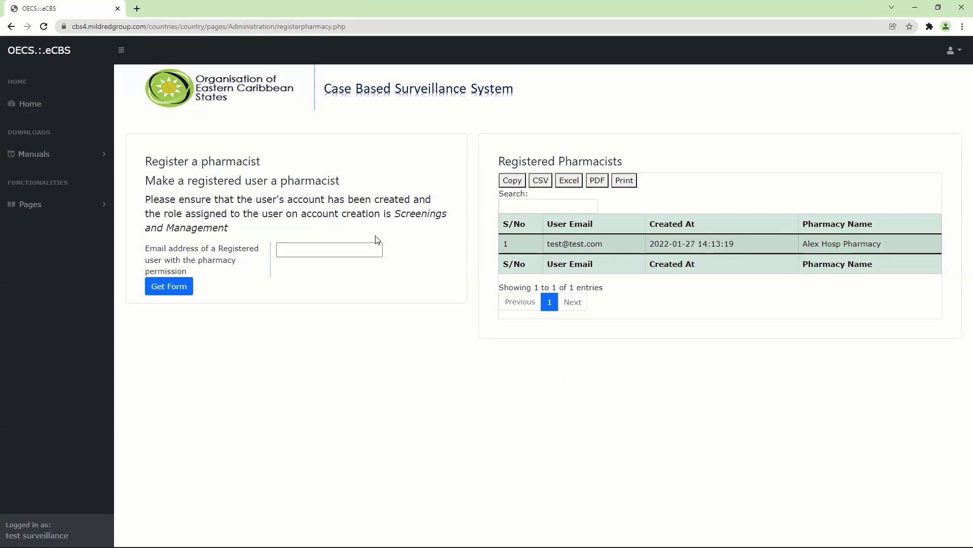
# Step: Expand Pages > Users & Accounts in the sidebar
pyautogui.click(372, 249)
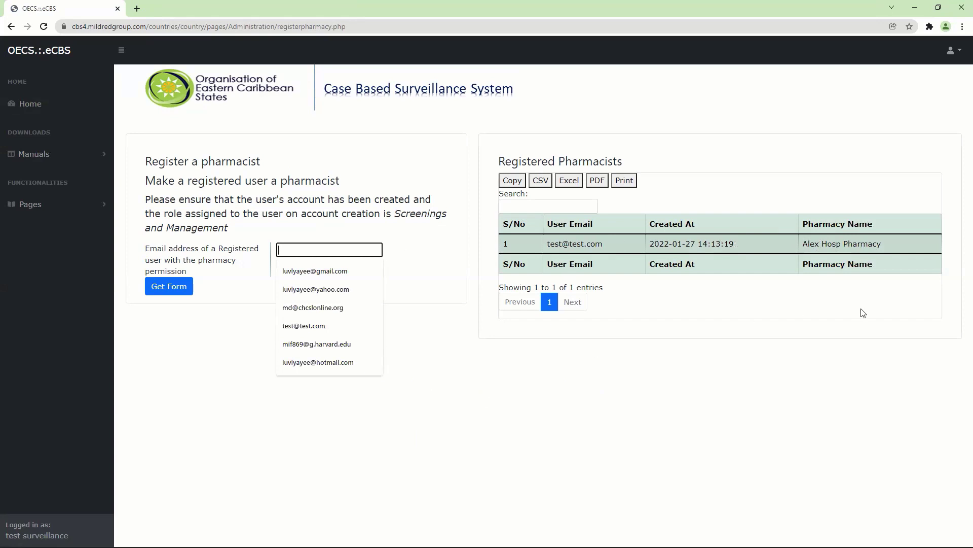
pyautogui.click(59, 203)
pyautogui.click(59, 252)
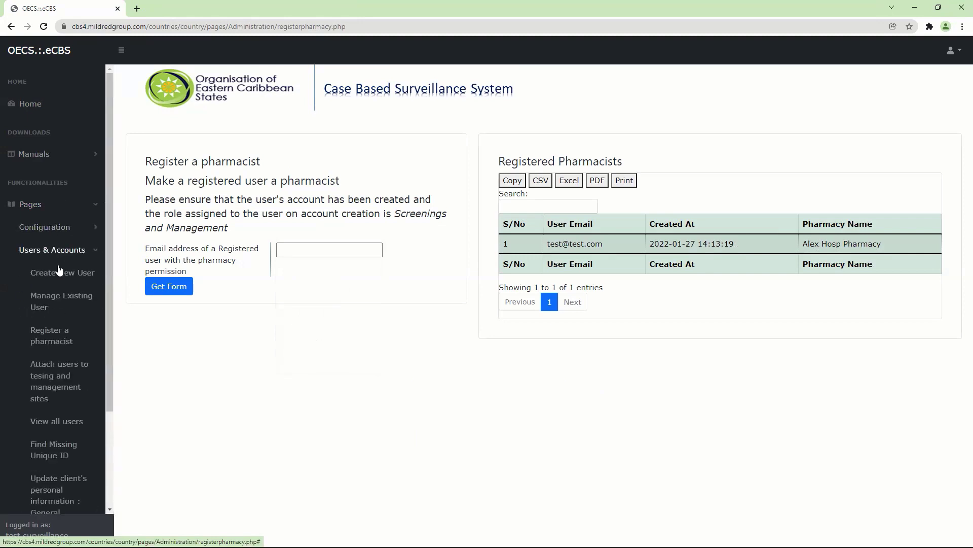
# Step: On Link users to sites, choose a user from the User dropdown and open the Site dropdown
pyautogui.click(43, 376)
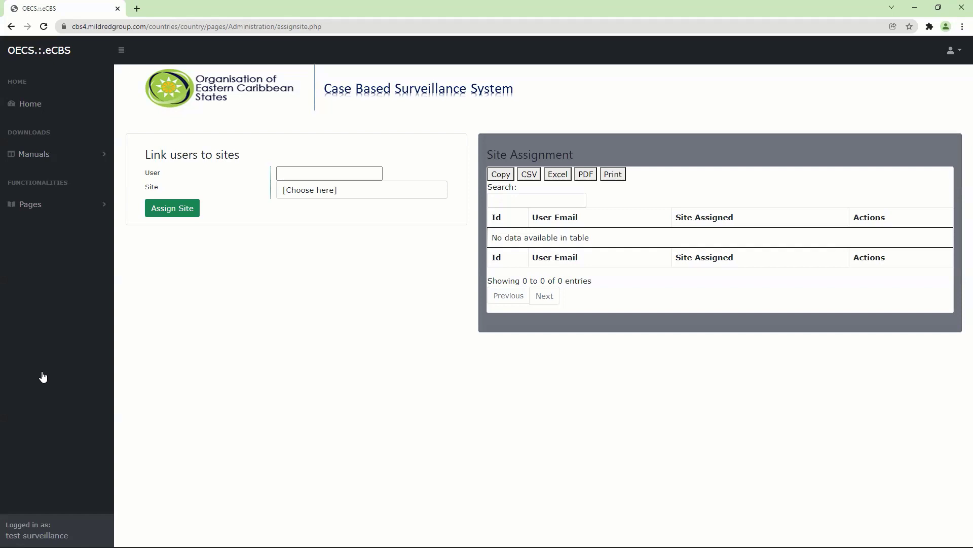
pyautogui.click(308, 171)
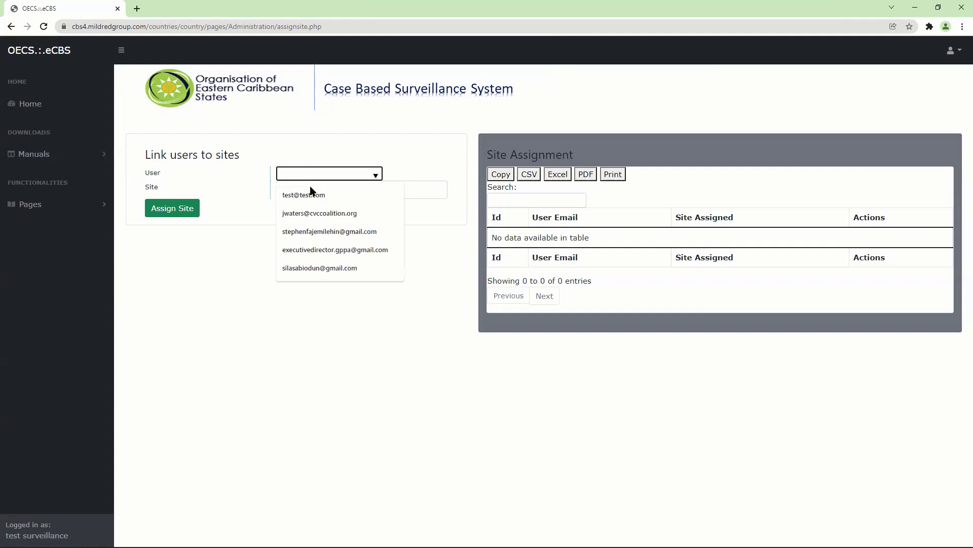
pyautogui.click(329, 252)
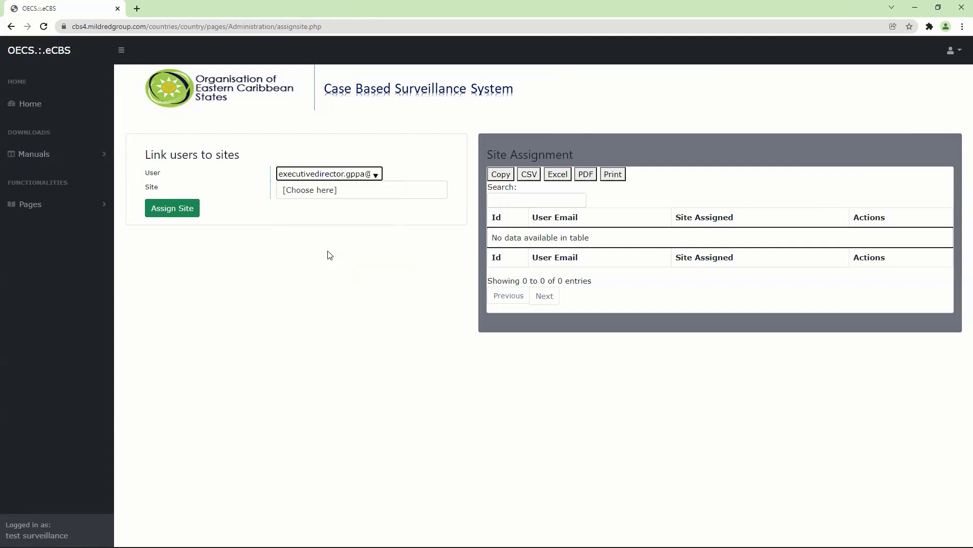
pyautogui.click(317, 191)
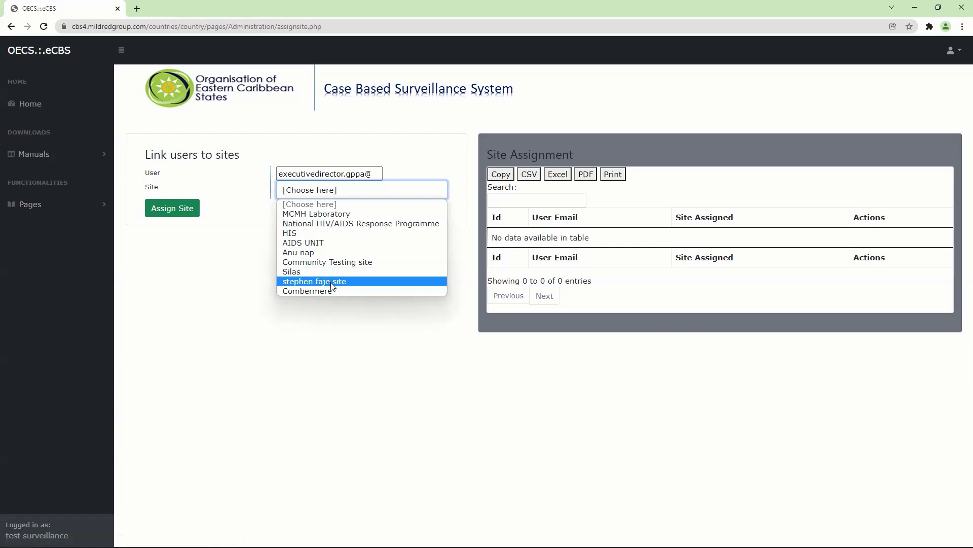
pyautogui.click(31, 205)
# Step: Open Configuration > Testing & Management Sites to view its nine sites
pyautogui.click(42, 229)
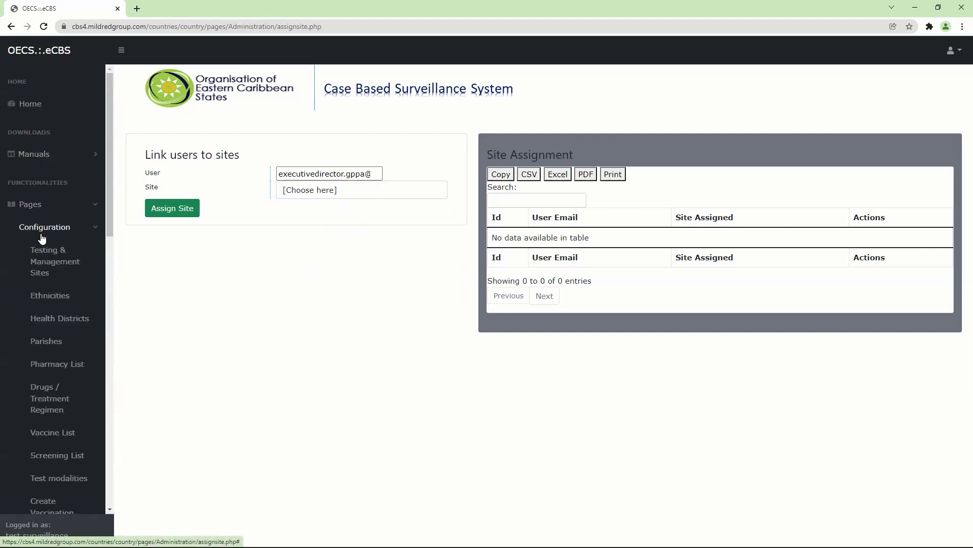
pyautogui.click(44, 264)
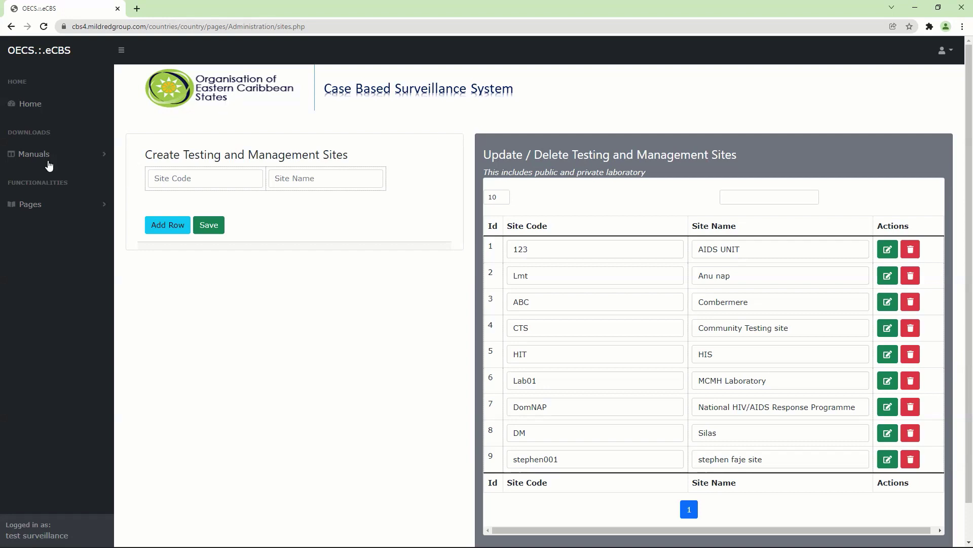
pyautogui.click(34, 204)
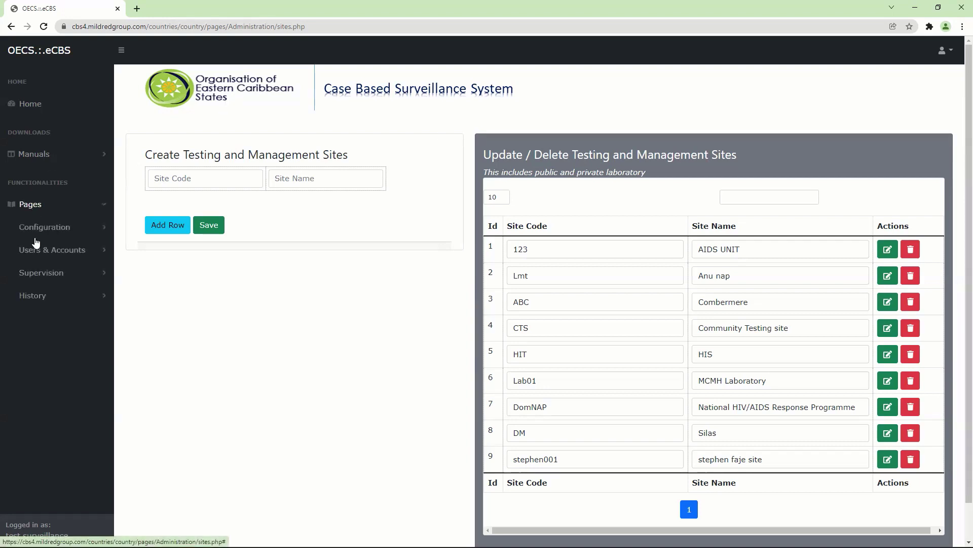
# Step: Expand and then collapse the Users & Accounts pages in the sidebar
pyautogui.click(79, 254)
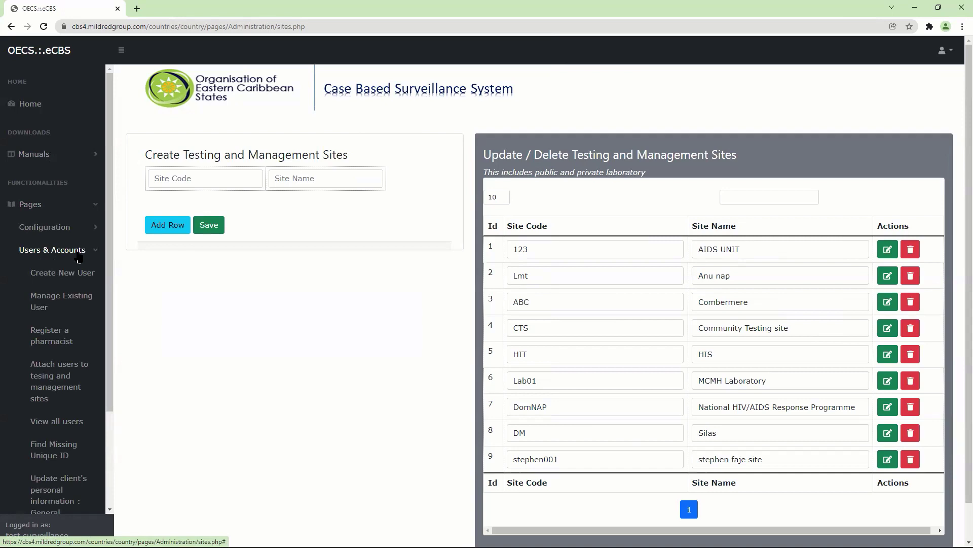
pyautogui.click(79, 256)
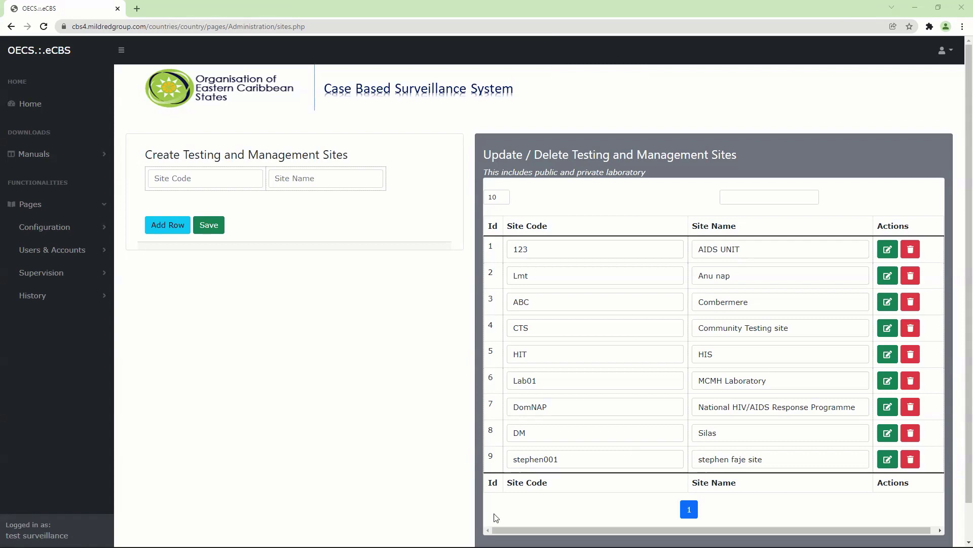
# Step: Collapse Configuration and expand Users & Accounts to reveal Create New User and View all users
pyautogui.click(89, 229)
pyautogui.click(84, 233)
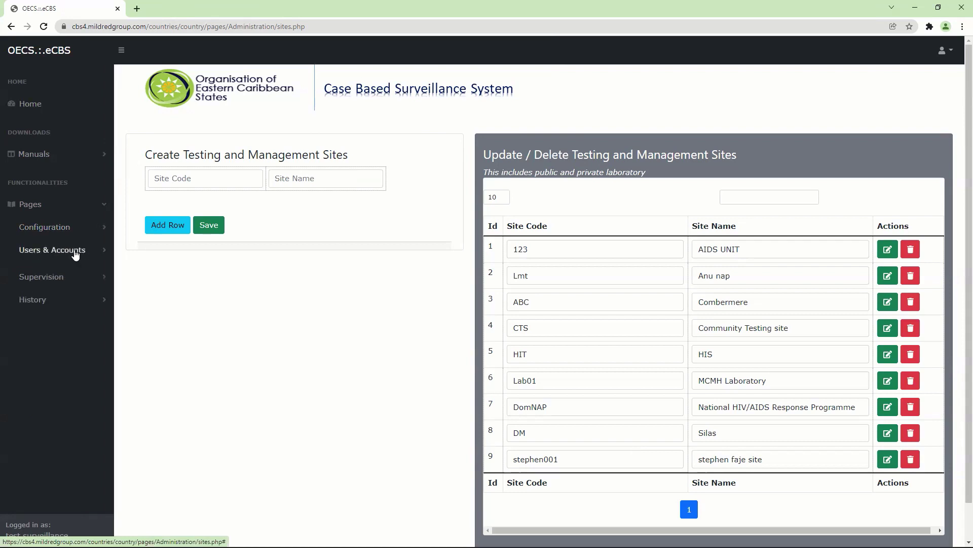
pyautogui.click(77, 250)
pyautogui.moveTo(107, 262); pyautogui.dragTo(122, 364)
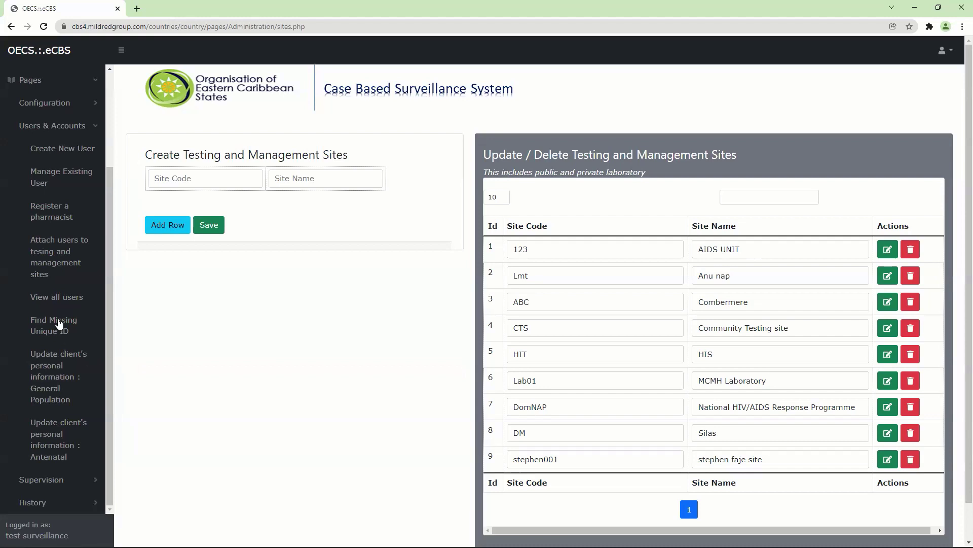
pyautogui.click(64, 435)
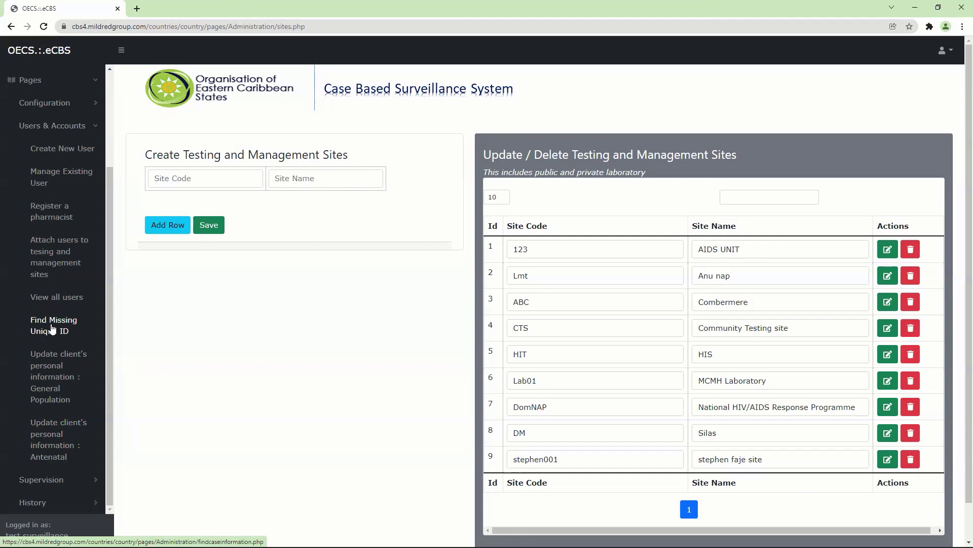
# Step: Open View all users and go to page 3, entries 21 to 25 of 25
pyautogui.click(70, 295)
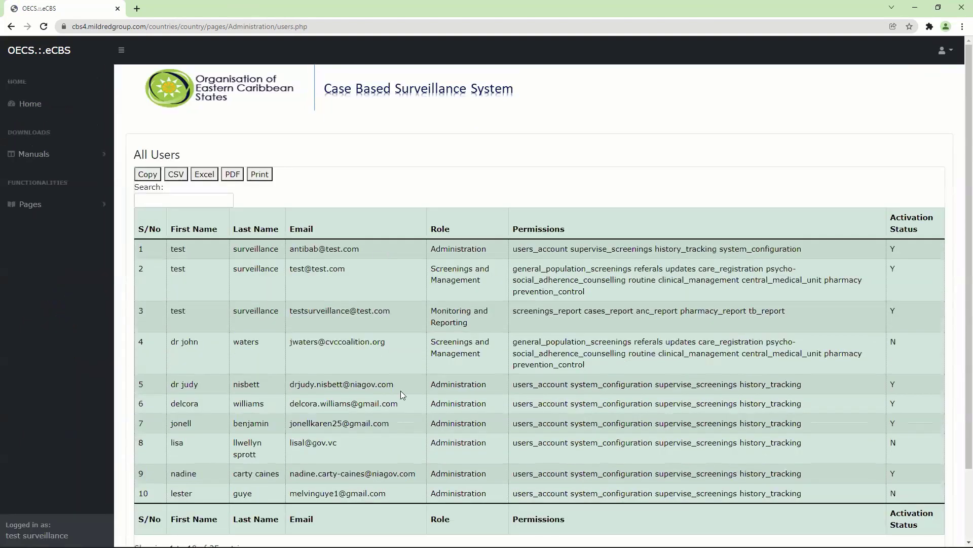
pyautogui.scroll(-2, 959, 162)
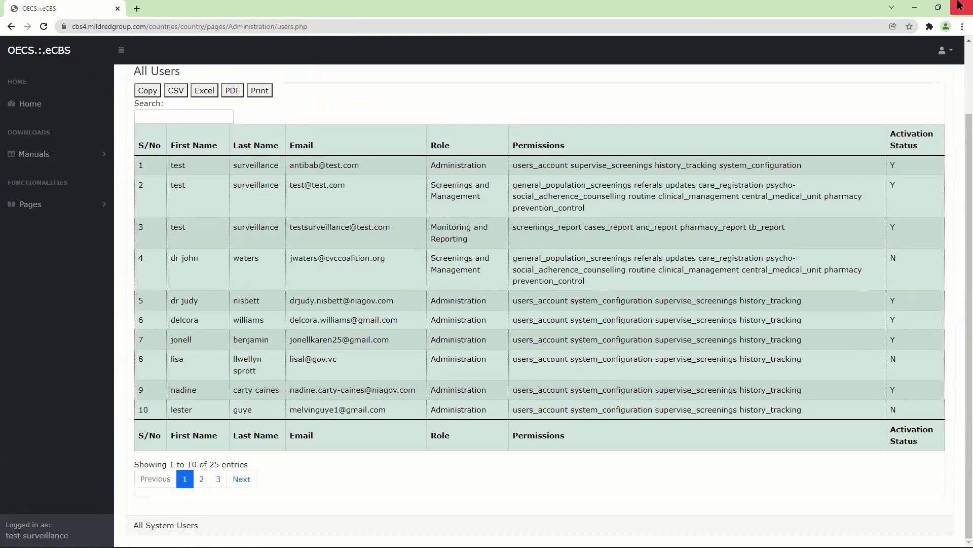
pyautogui.click(218, 479)
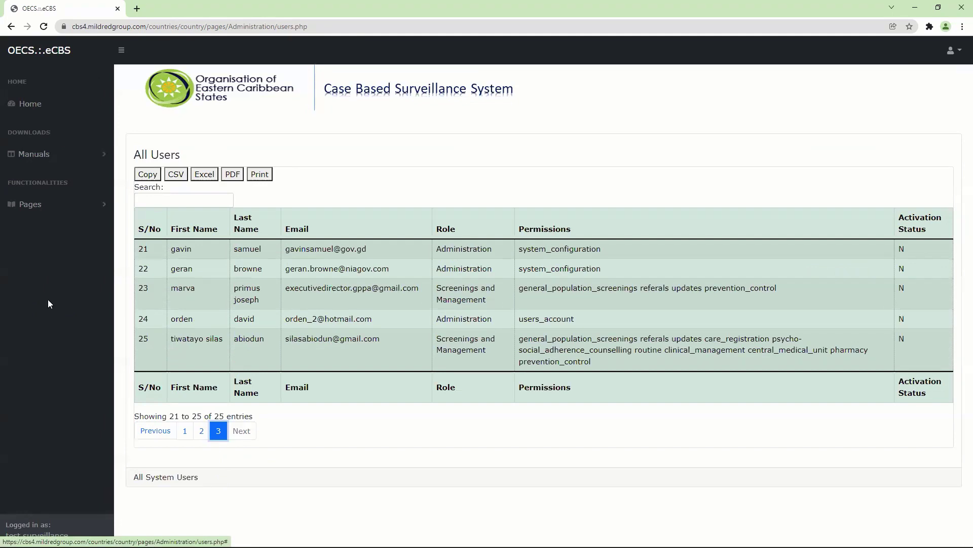
# Step: Re-expand Pages > Users & Accounts and scroll the sidebar down
pyautogui.click(59, 205)
pyautogui.click(66, 250)
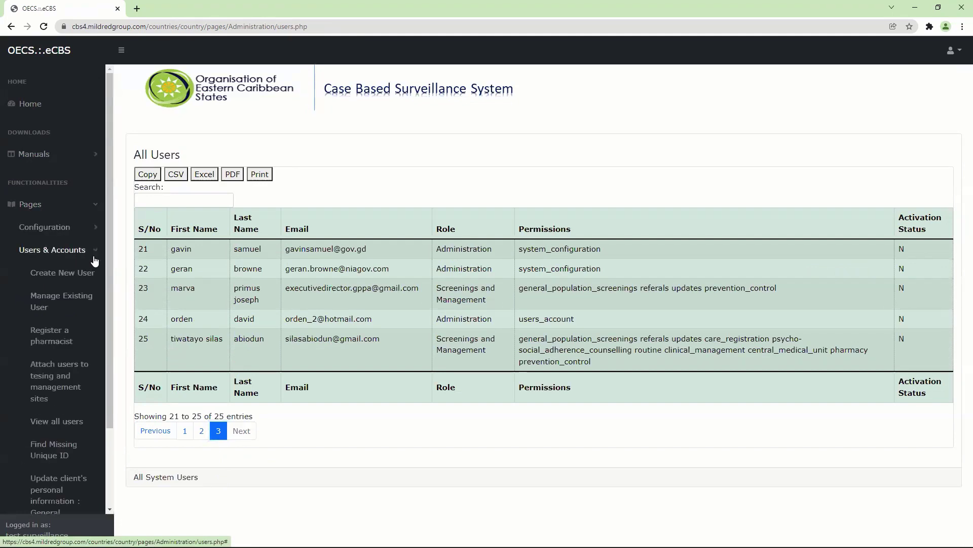
pyautogui.scroll(-3, 76, 294)
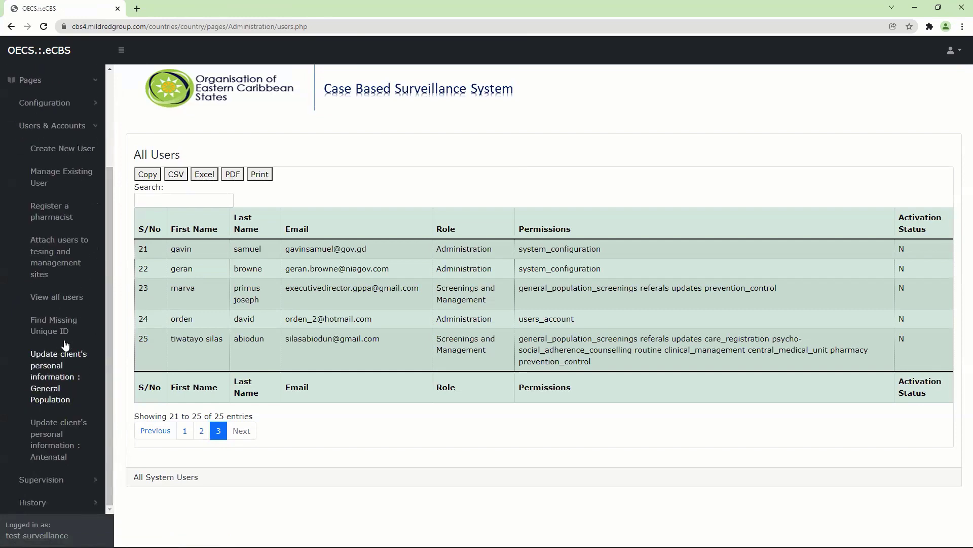
# Step: Open the Retrieve Client's Unique ID page, then list the Pages > Users & Accounts entries in the sidebar
pyautogui.click(60, 323)
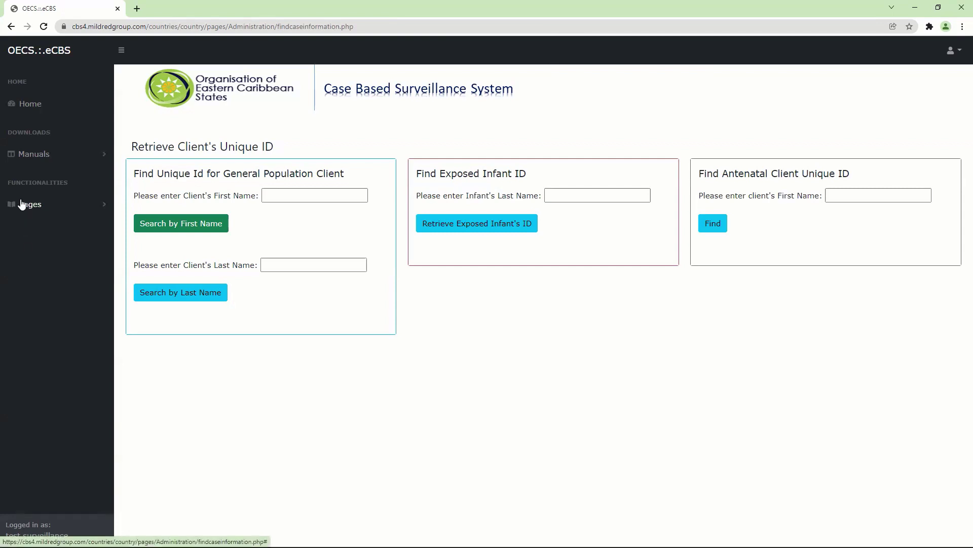
pyautogui.click(23, 204)
pyautogui.click(63, 259)
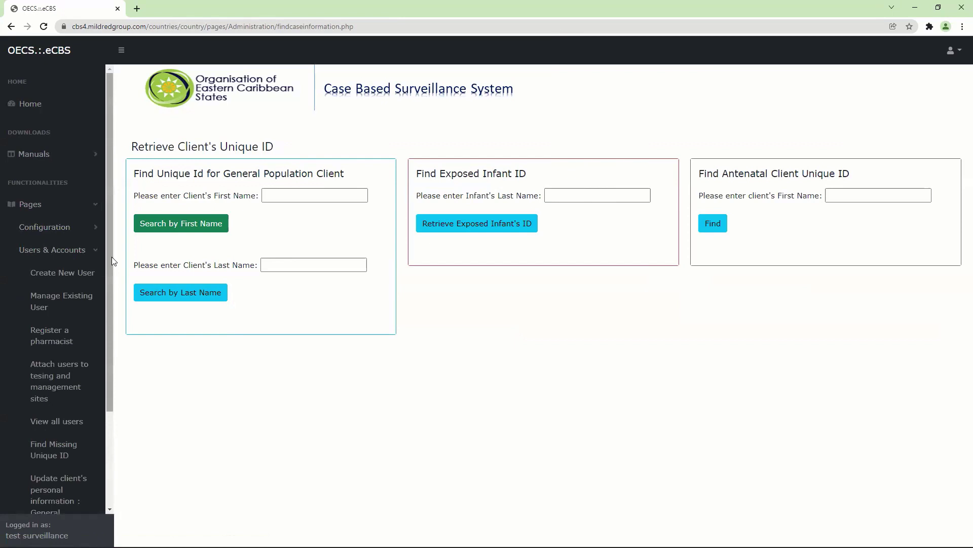
pyautogui.moveTo(111, 263); pyautogui.dragTo(101, 389)
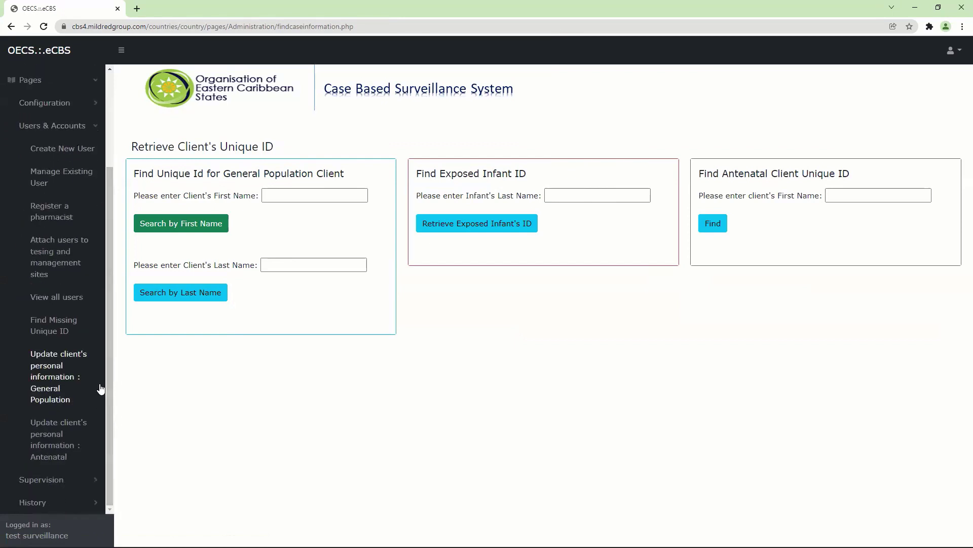
# Step: Open the General Population personal-information update page, then re-list the Users & Accounts pages
pyautogui.click(55, 383)
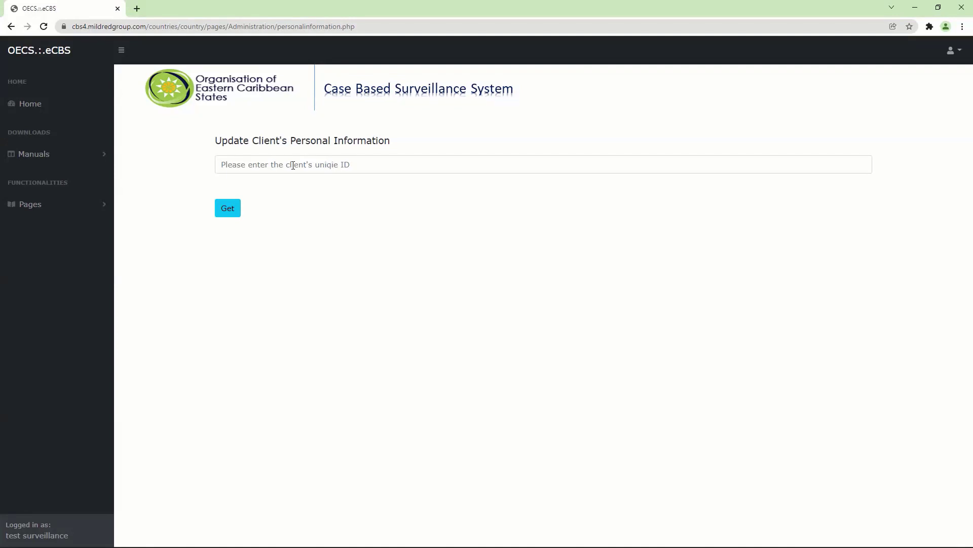
pyautogui.click(65, 206)
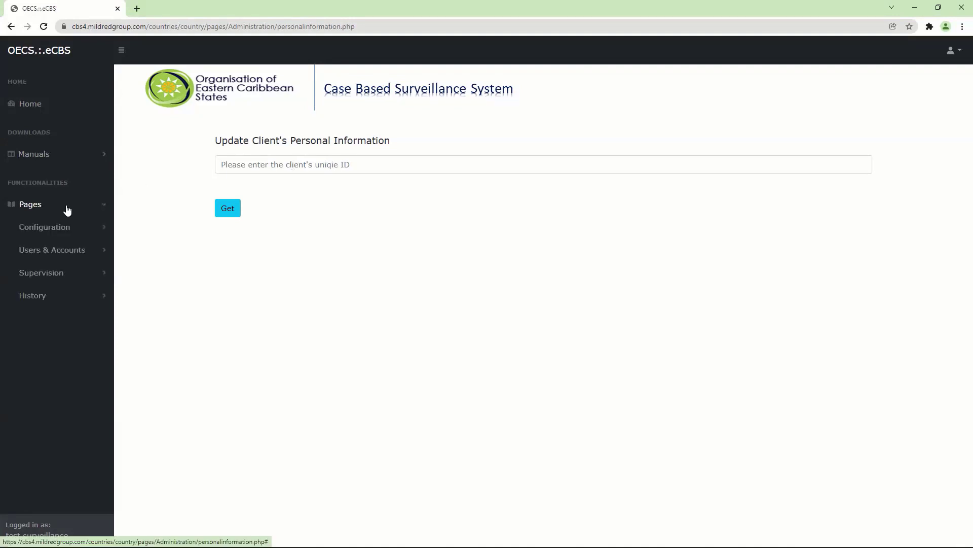
pyautogui.click(101, 228)
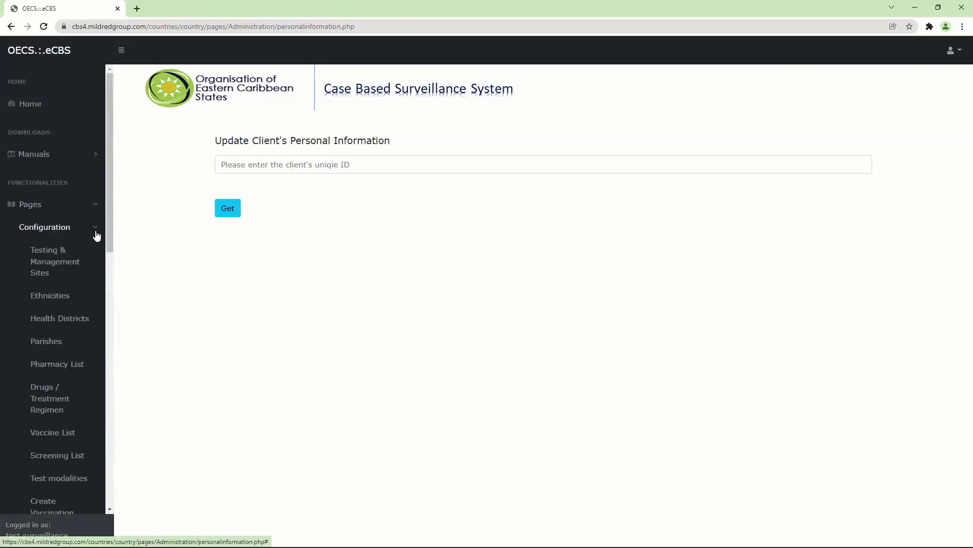
pyautogui.click(96, 229)
pyautogui.click(88, 247)
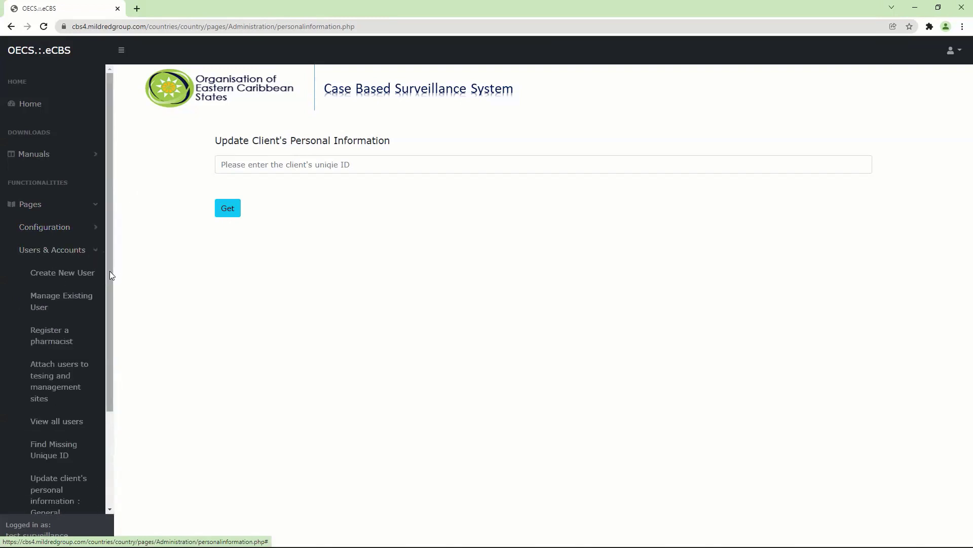
pyautogui.scroll(-3, 98, 355)
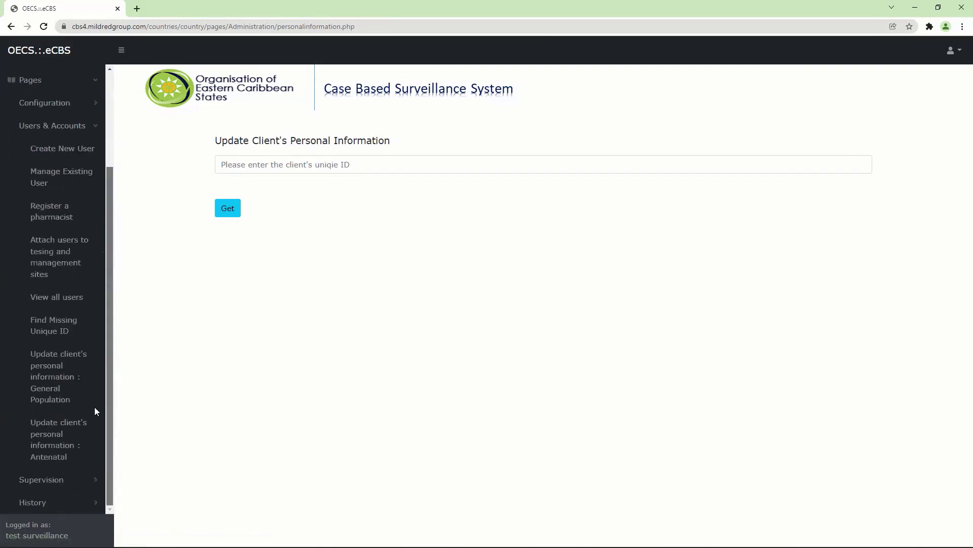
# Step: Open the Antenatal personal-information update page and expand Pages > Configuration
pyautogui.click(57, 435)
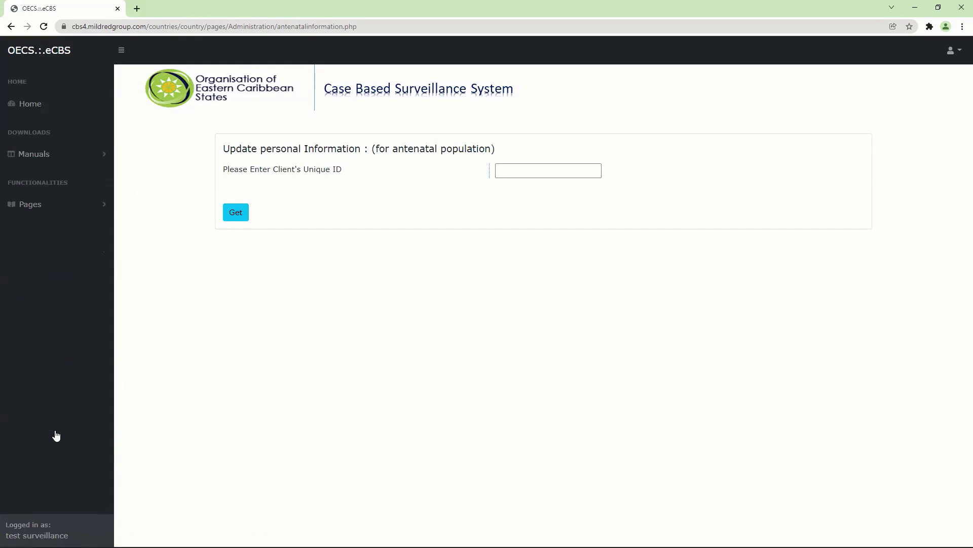
pyautogui.click(103, 205)
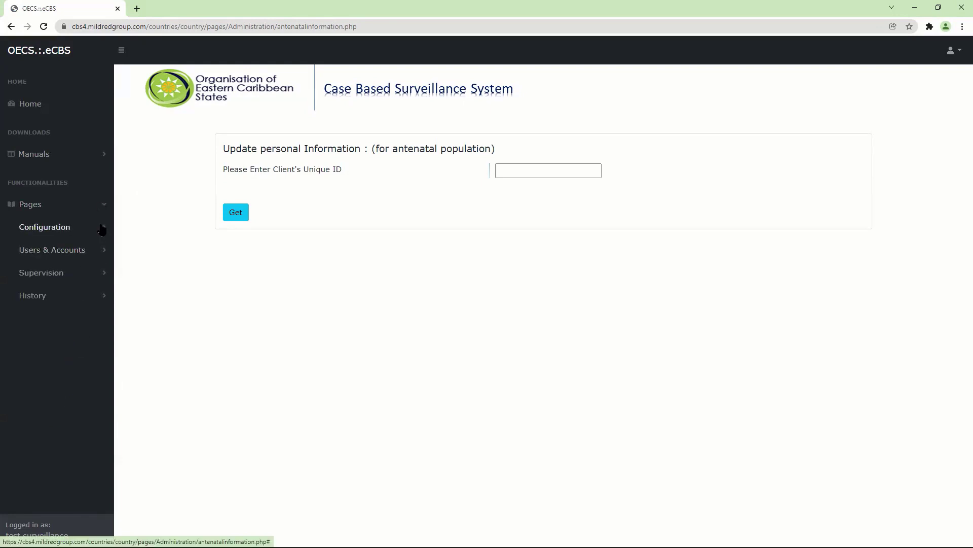
pyautogui.click(101, 228)
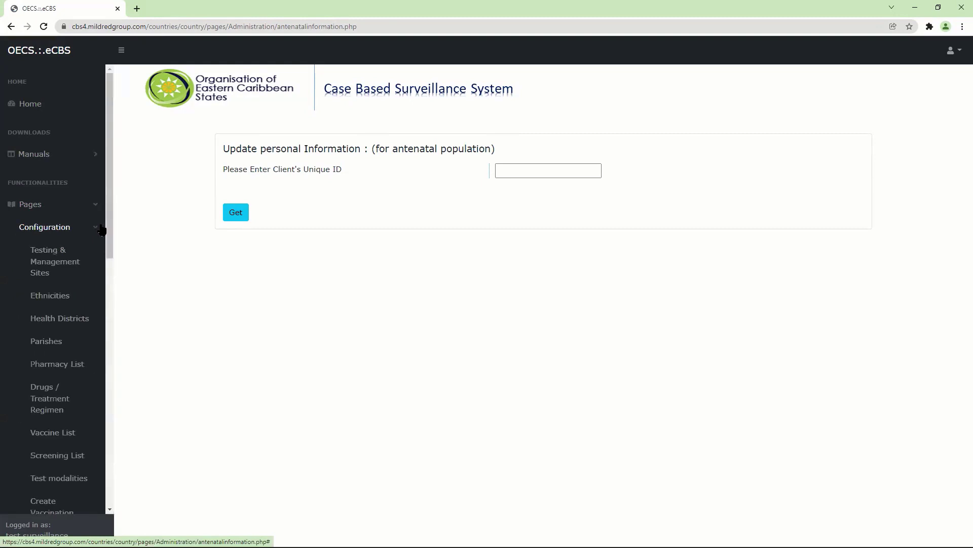
# Step: View the nine Testing & Management Sites, then expand Pages > Configuration again
pyautogui.click(52, 259)
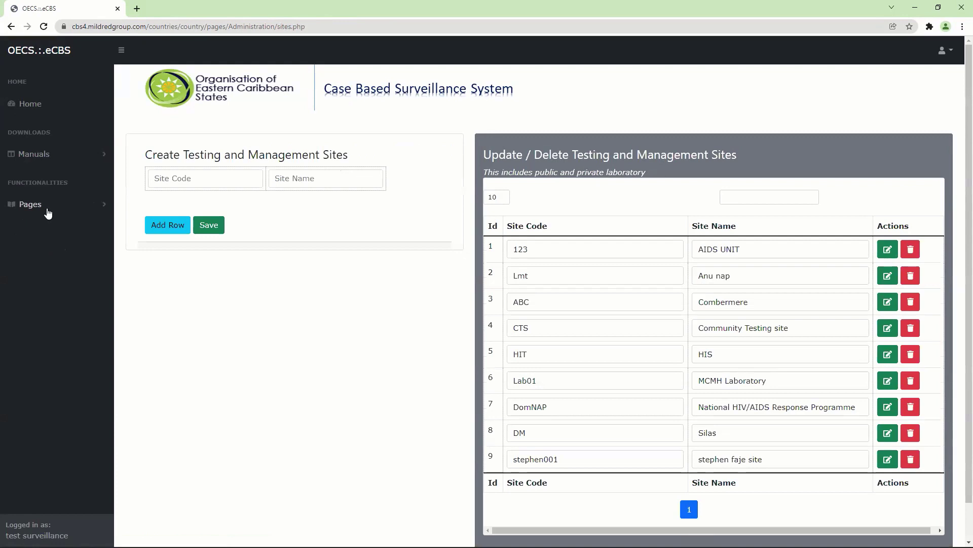
pyautogui.click(46, 208)
pyautogui.click(55, 232)
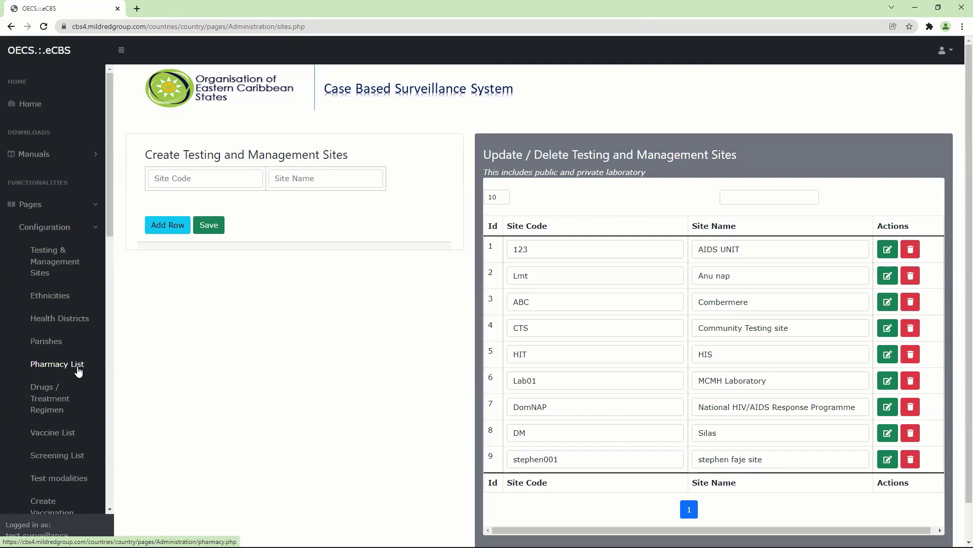
# Step: Visit Drugs / Treatment Regimen, then the Create Vaccination Schedule page with its five doses
pyautogui.click(49, 398)
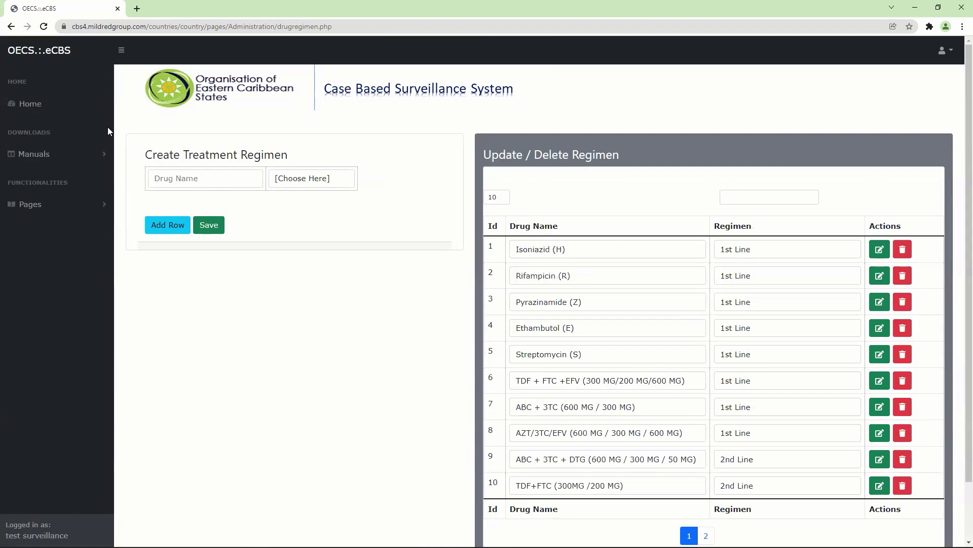
pyautogui.click(87, 206)
pyautogui.click(86, 230)
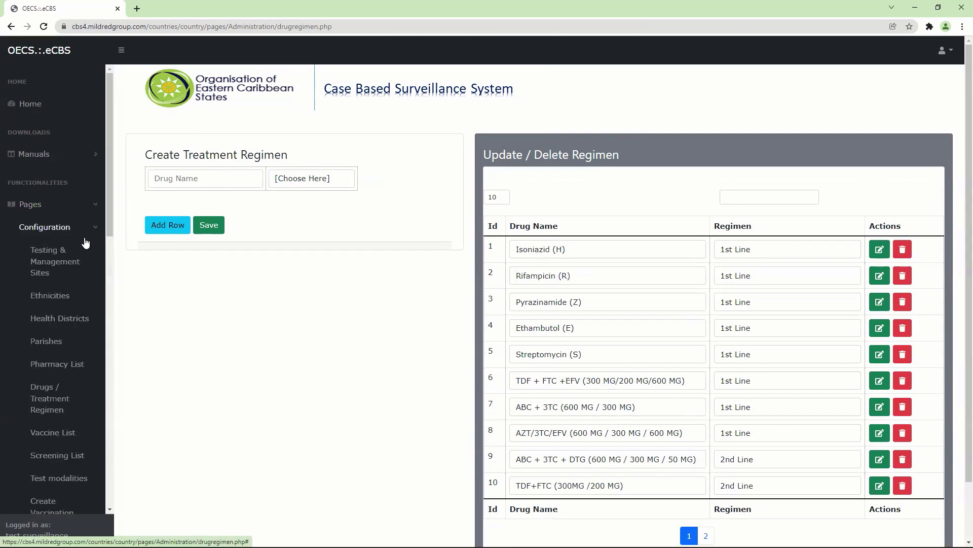
pyautogui.scroll(-5, 103, 297)
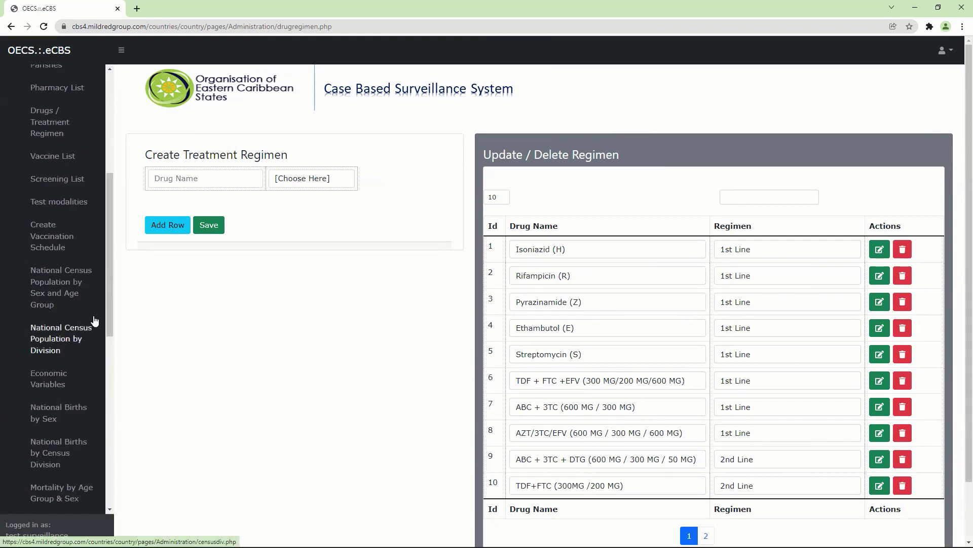
pyautogui.click(57, 242)
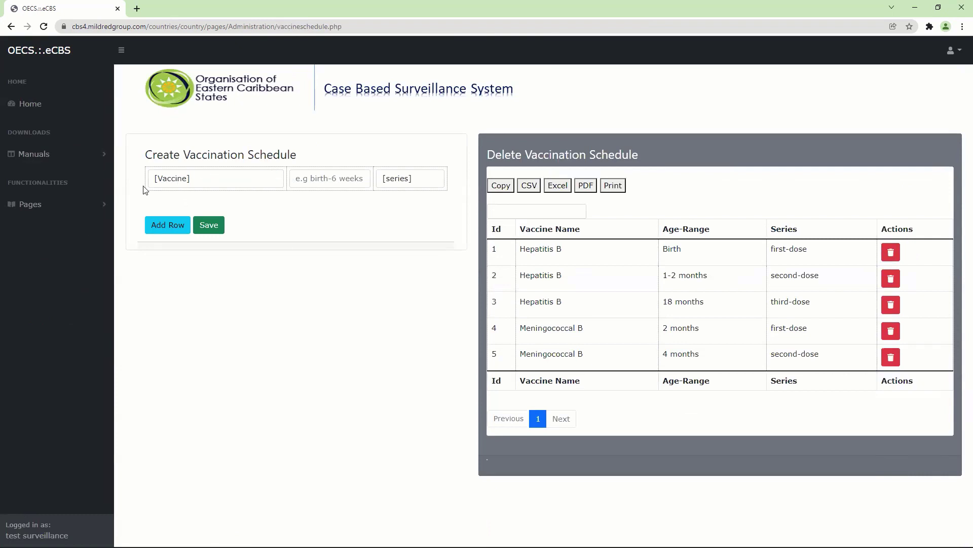
# Step: Expand Pages > Configuration and the Users & Accounts list while the vaccination schedule stays shown
pyautogui.click(89, 206)
pyautogui.click(80, 227)
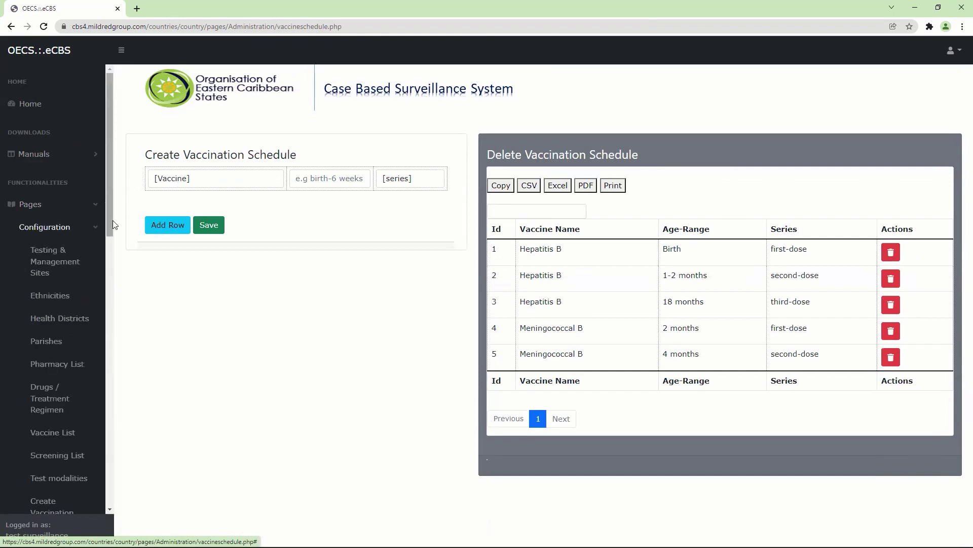
pyautogui.moveTo(113, 221)
pyautogui.mouseDown()
pyautogui.moveTo(119, 317)
pyautogui.moveTo(108, 411)
pyautogui.mouseUp()
pyautogui.scroll(-4, 75, 475)
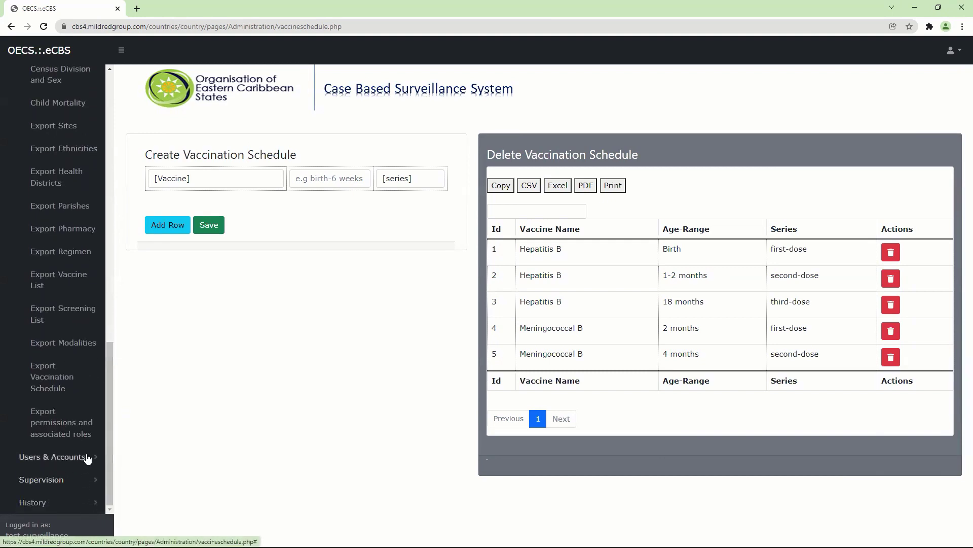
pyautogui.click(86, 456)
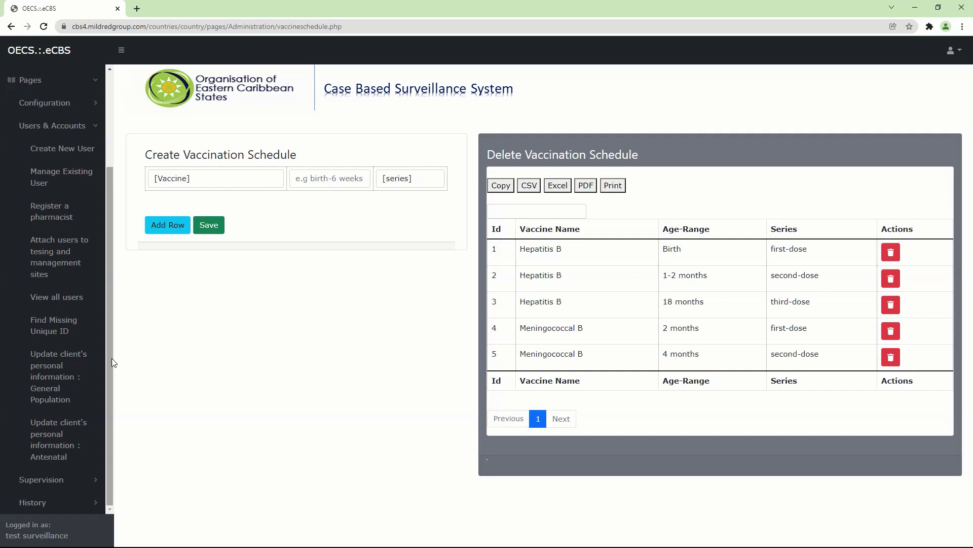
# Step: Open the User Registration Form and read the Monitoring & Reporting and Screenings and Management role descriptions
pyautogui.click(62, 150)
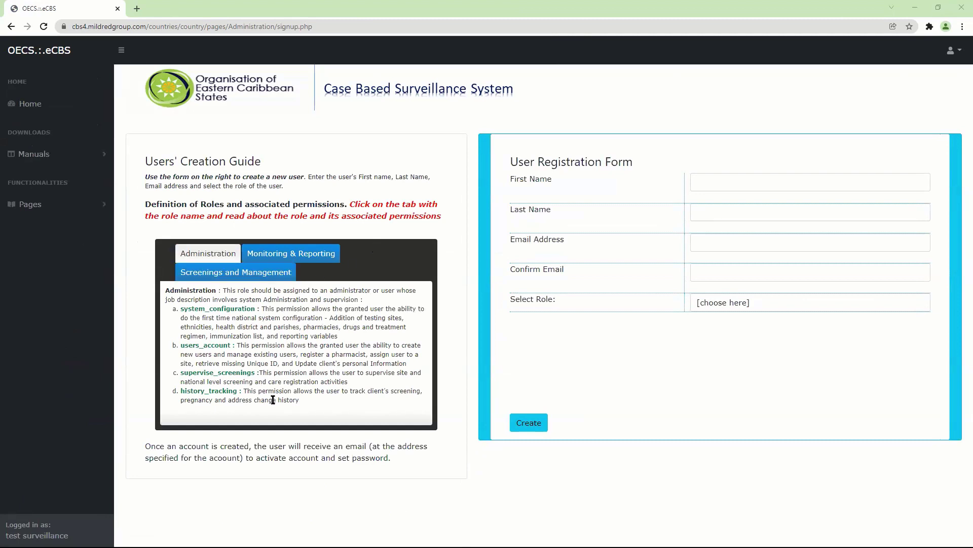
pyautogui.click(298, 263)
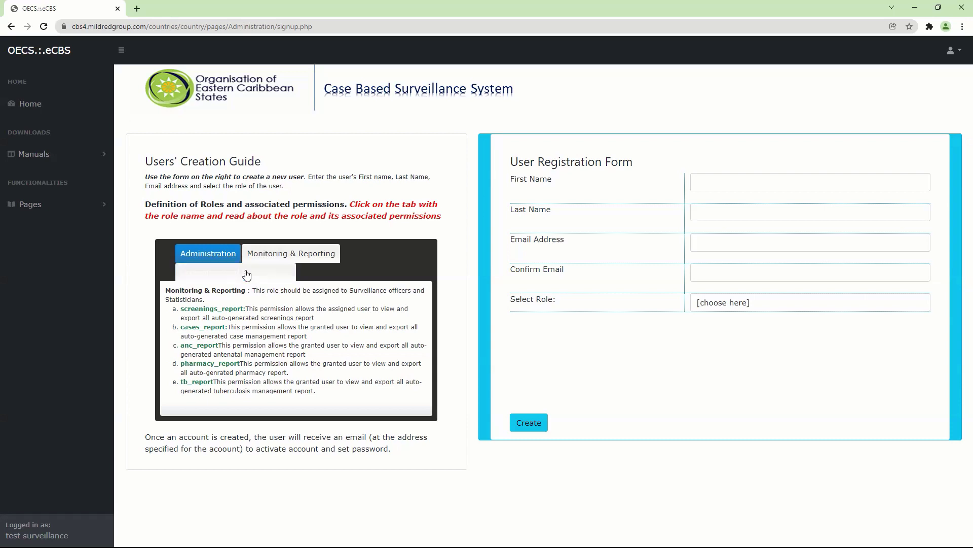
pyautogui.click(241, 279)
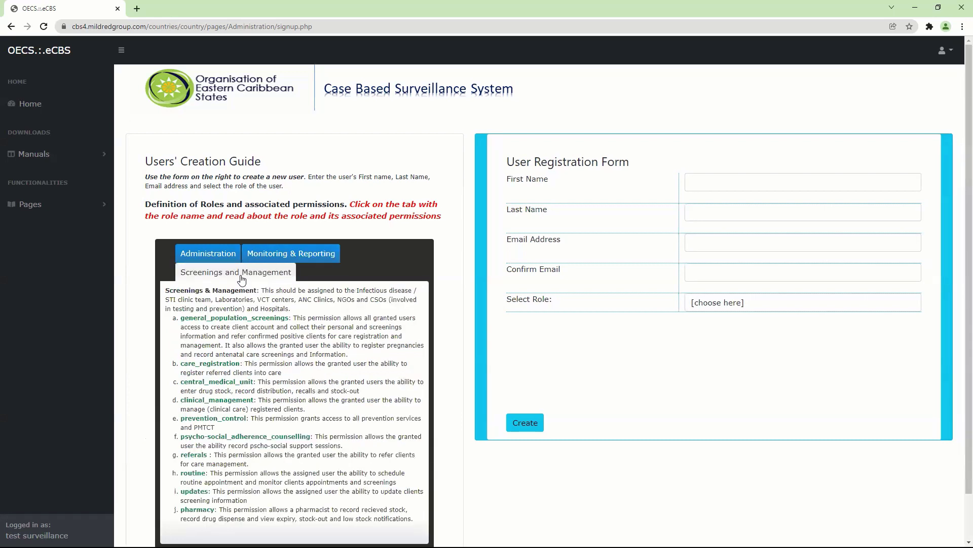